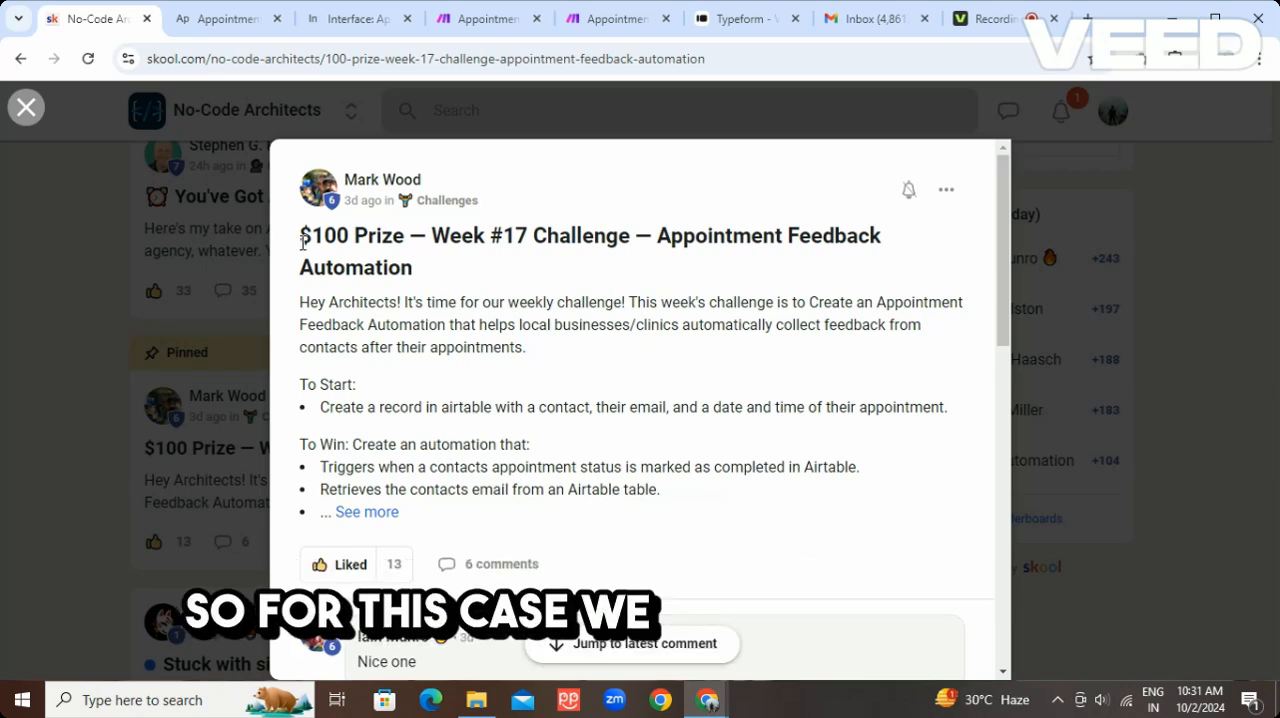
Switch to the Airtable base and examine the appointment fields in DB Appointments and the survey ratings in Feedback Surveys
click(219, 20)
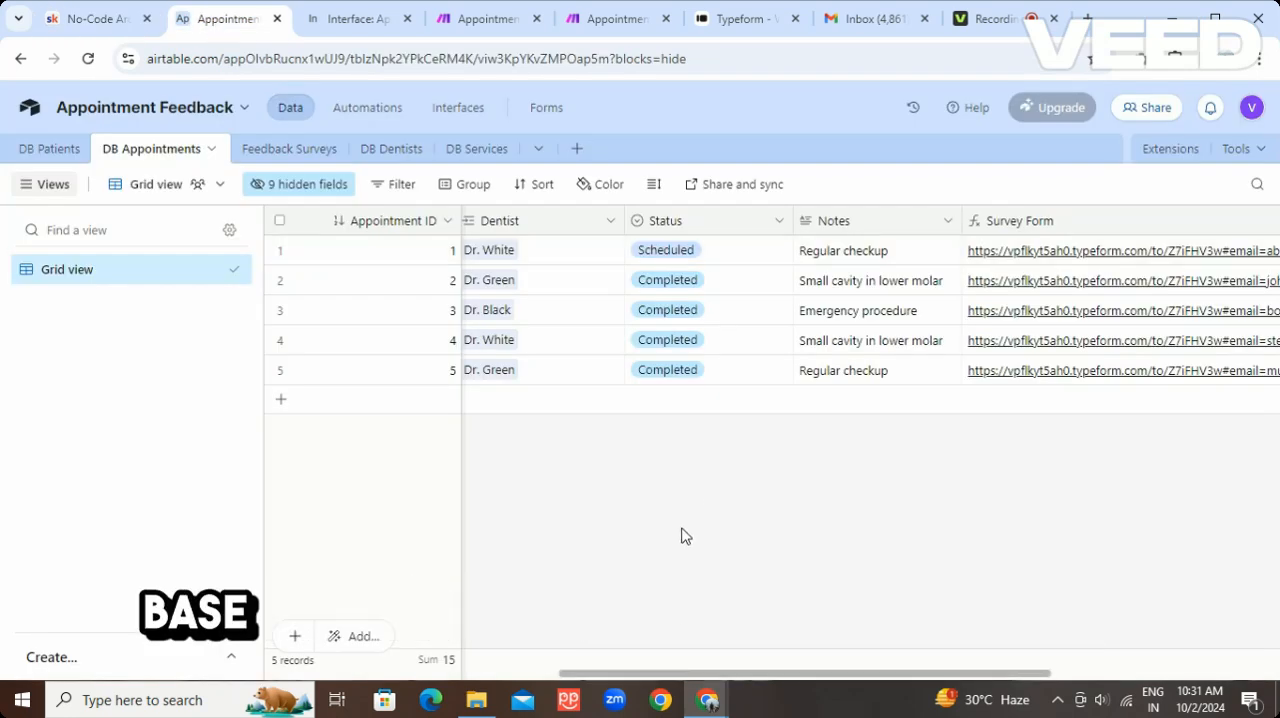
drag(697, 678, 399, 680)
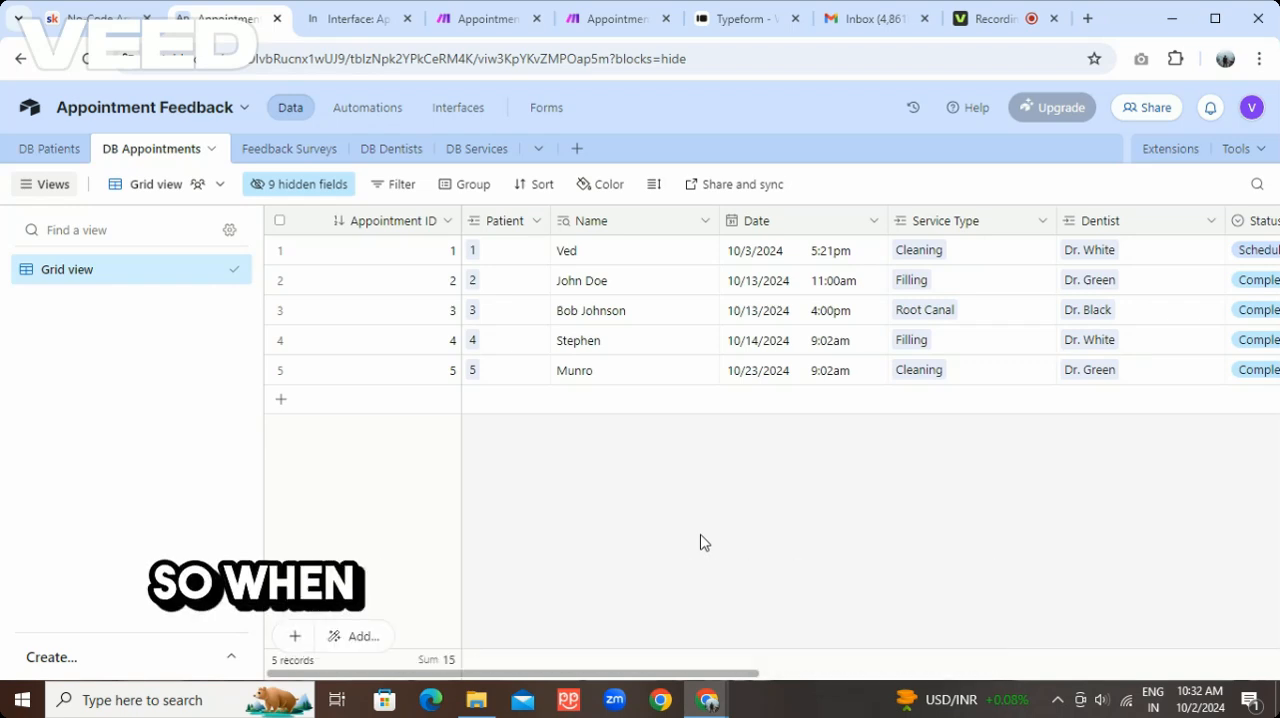
drag(689, 675, 803, 692)
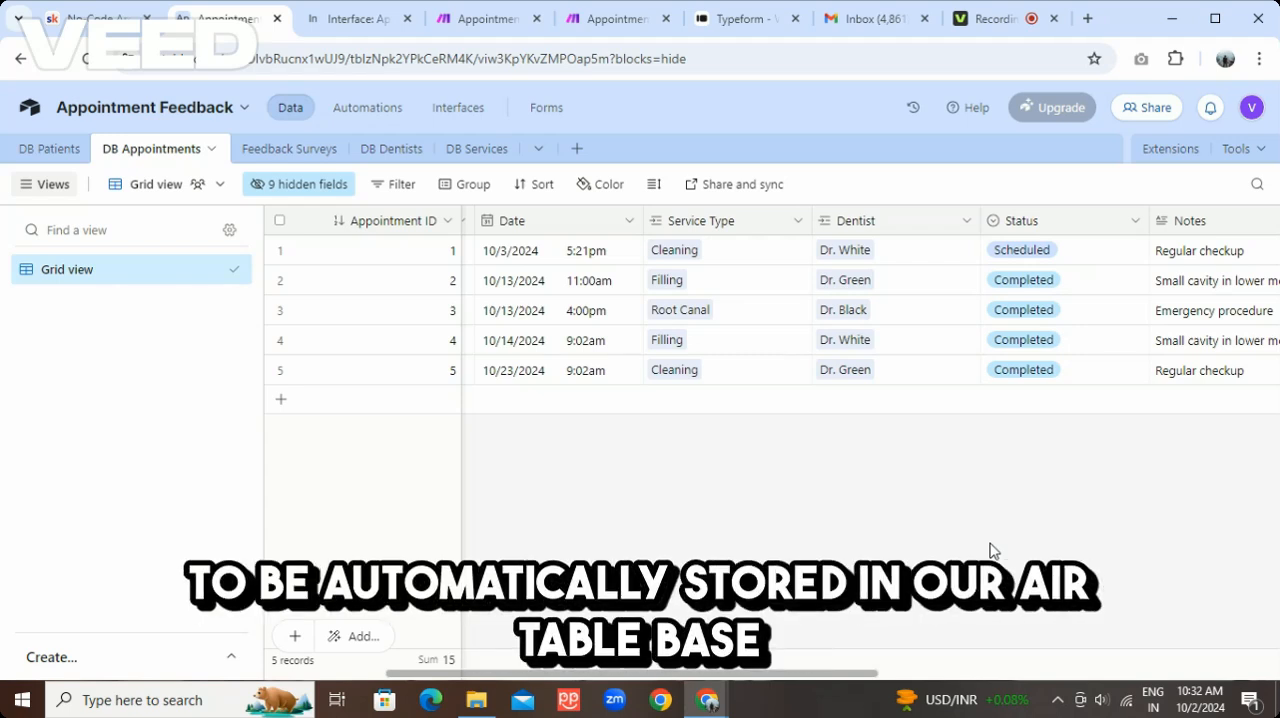
click(282, 160)
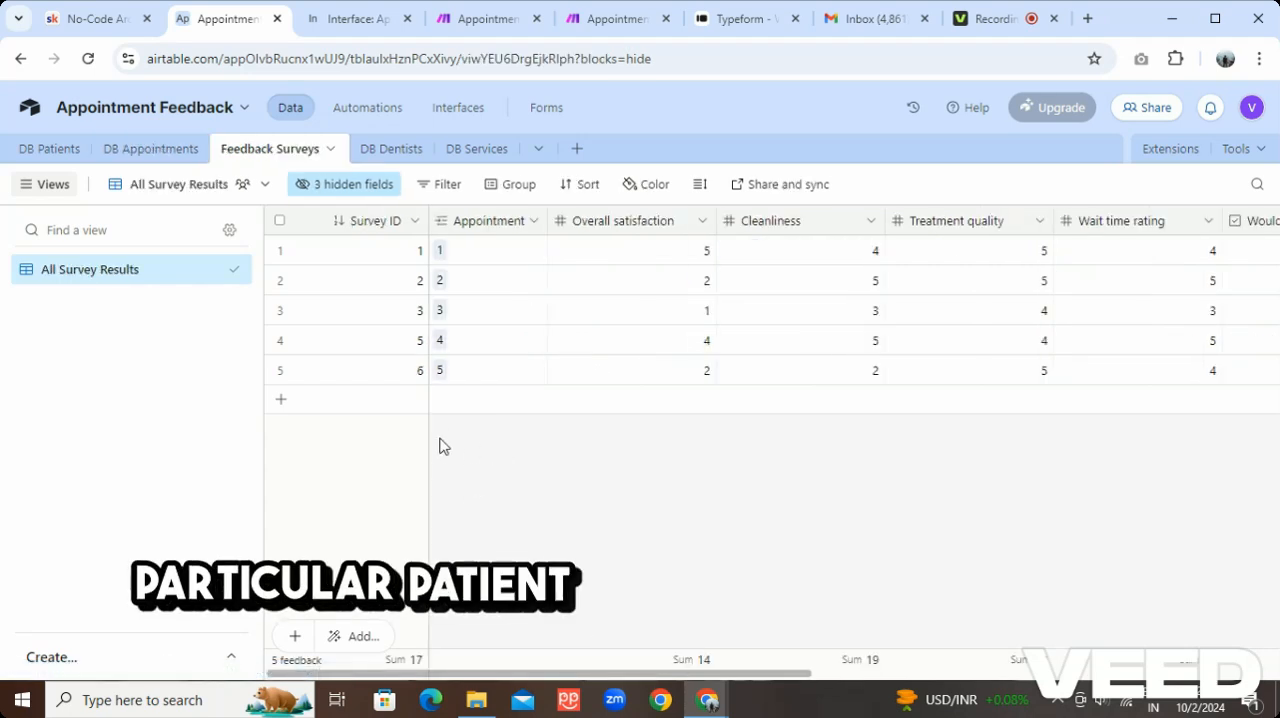
click(153, 160)
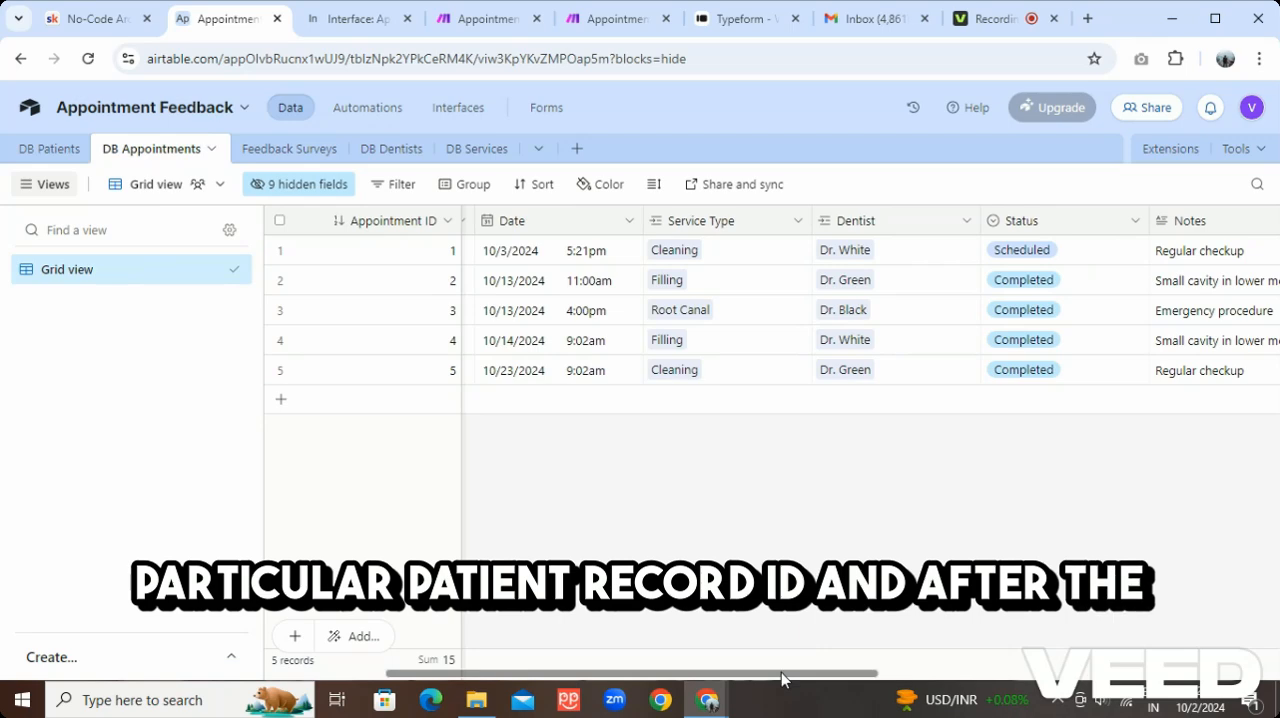
drag(781, 672, 667, 666)
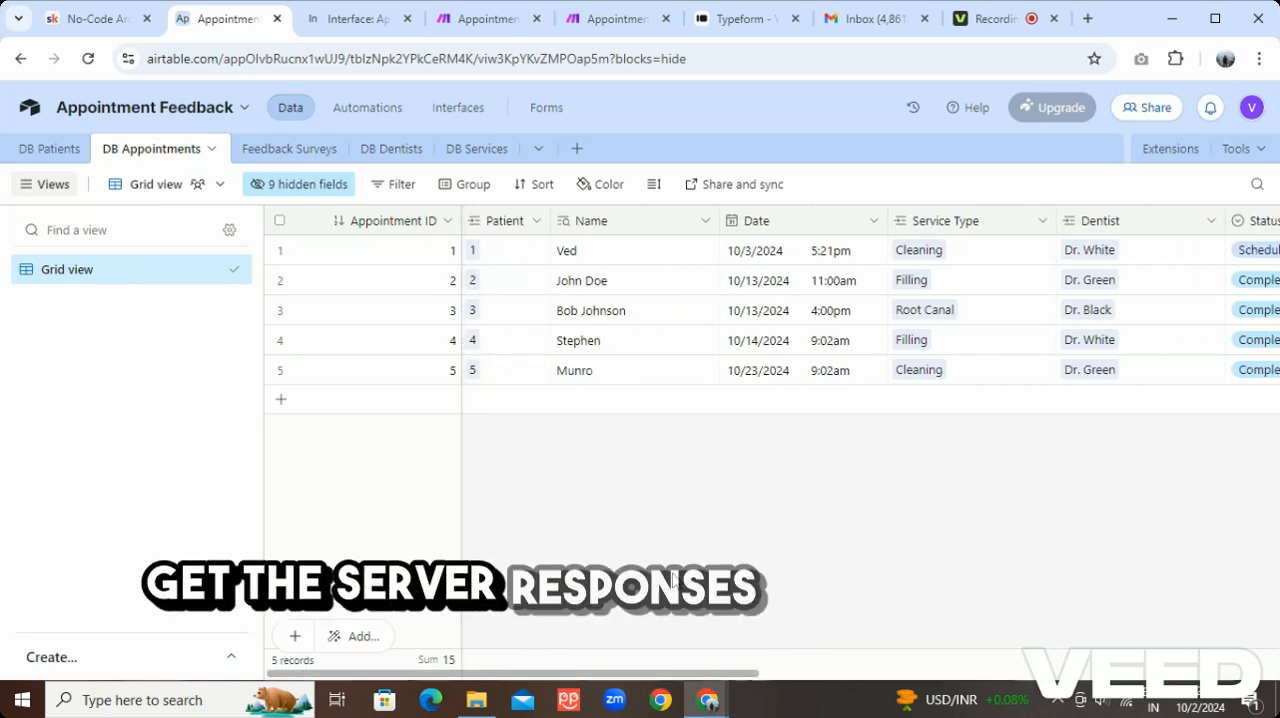
click(287, 148)
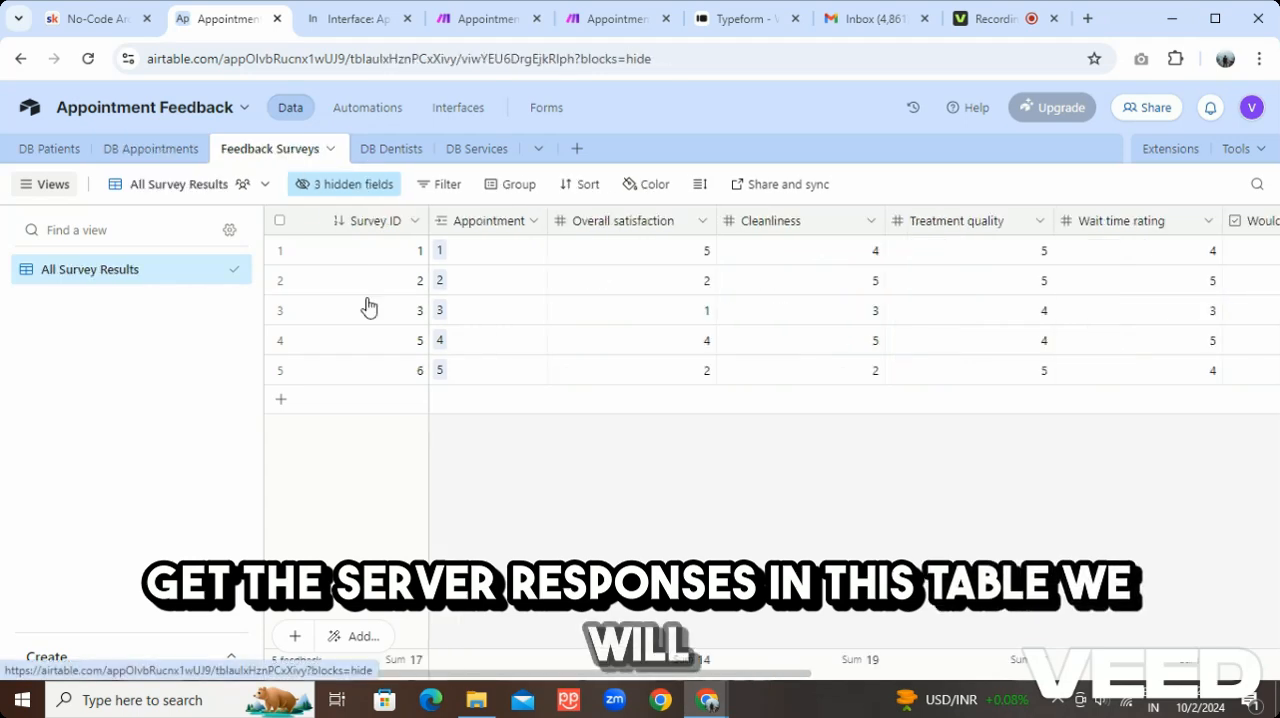
Open the Bright Smiles Dental Dashboard interface and examine its charts, comparing the ratings in the Dentist Performance chart
click(352, 20)
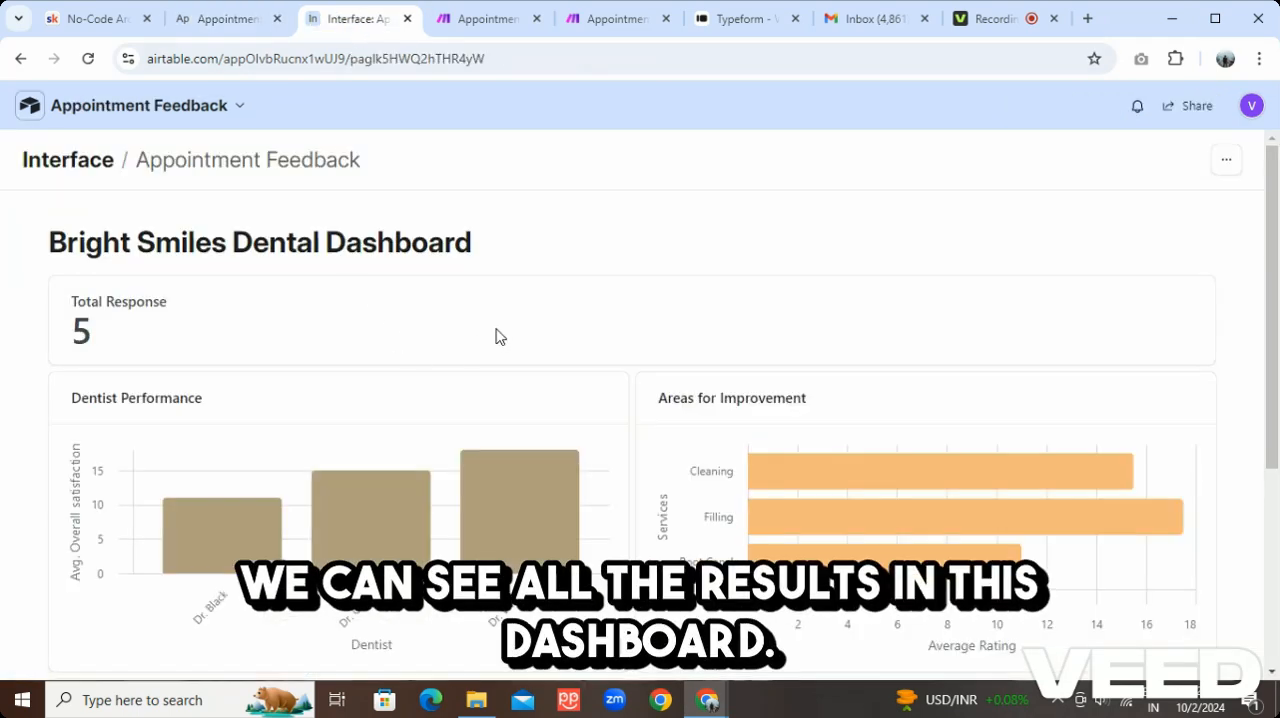
scroll(500, 337, down, 4)
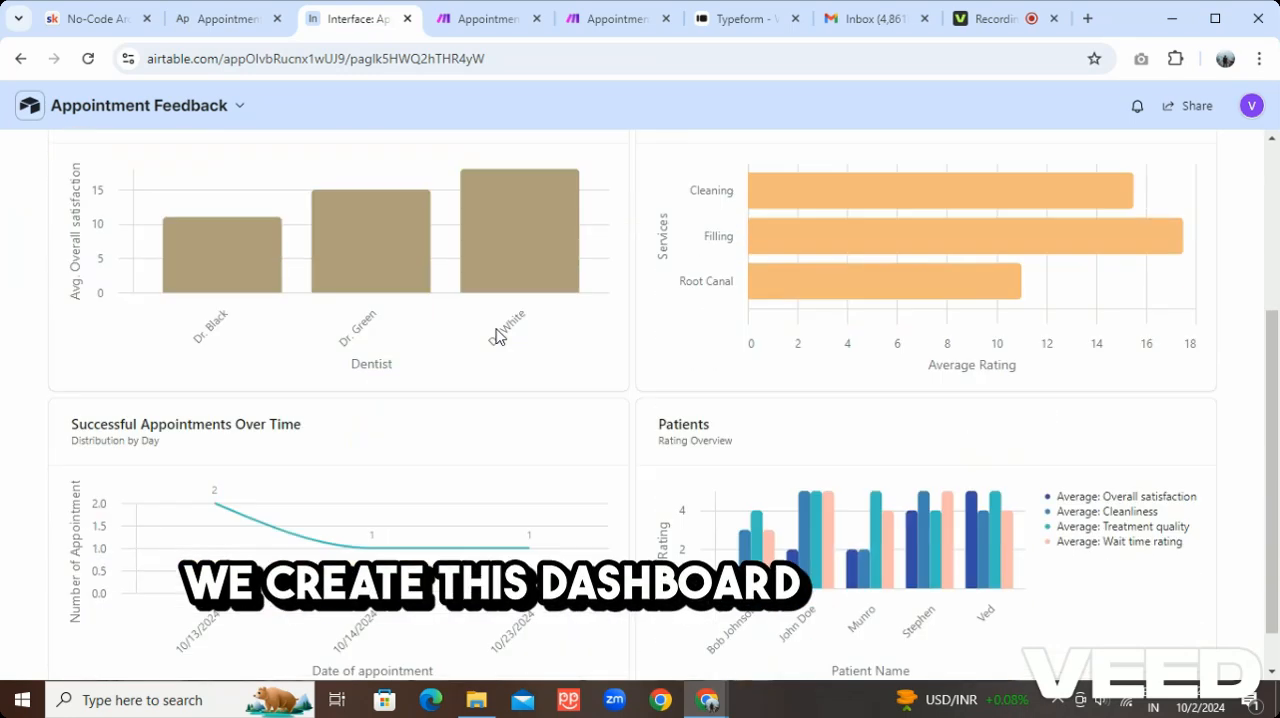
scroll(598, 360, up, 4)
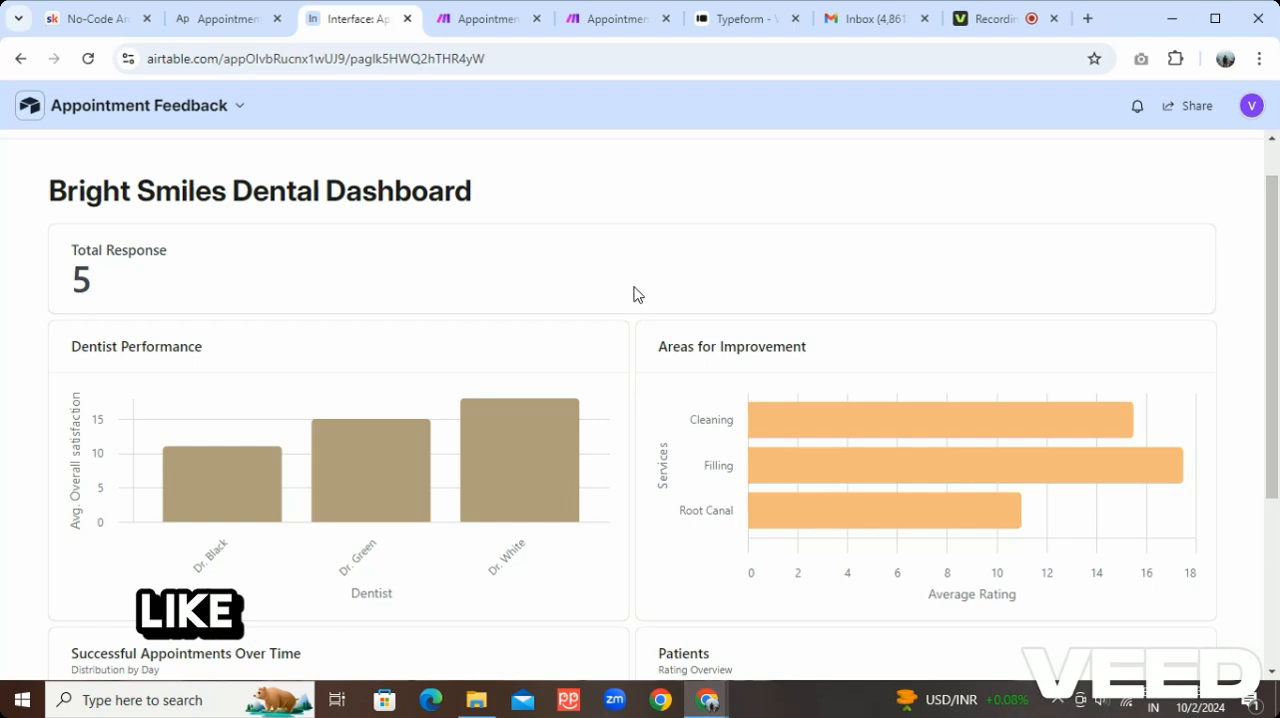
scroll(633, 294, down, 1)
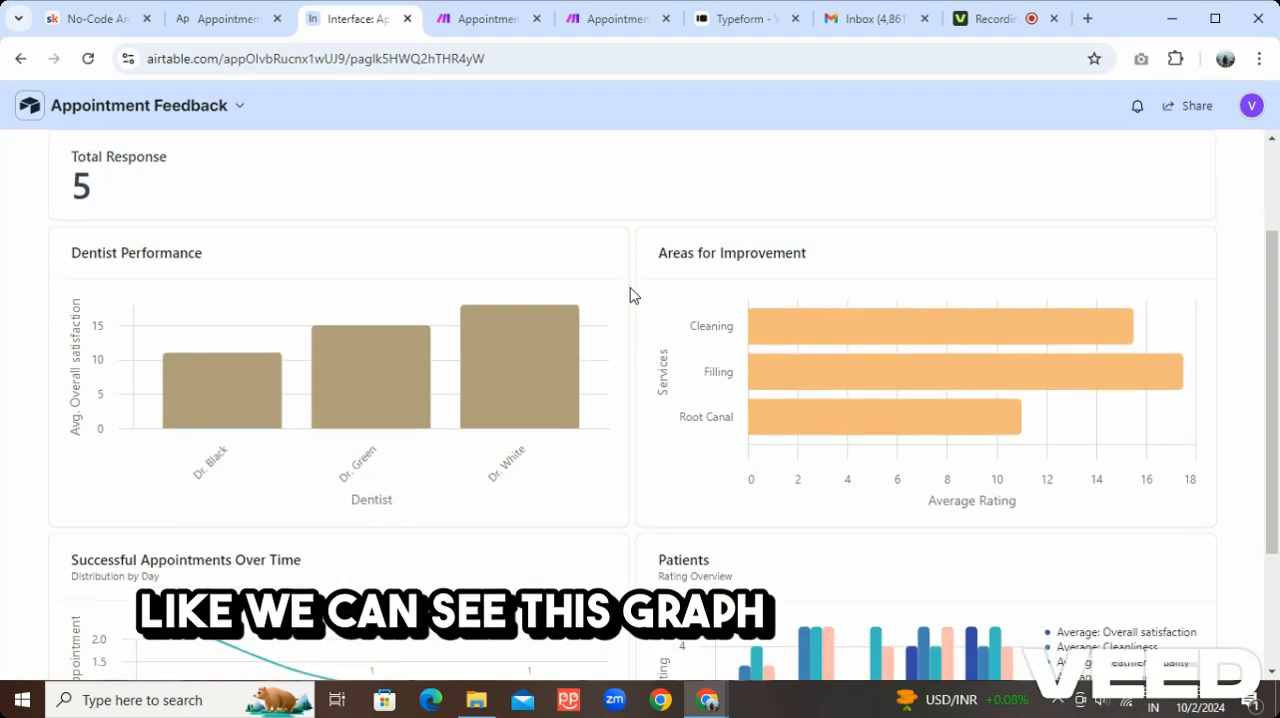
mouse_move(241, 408)
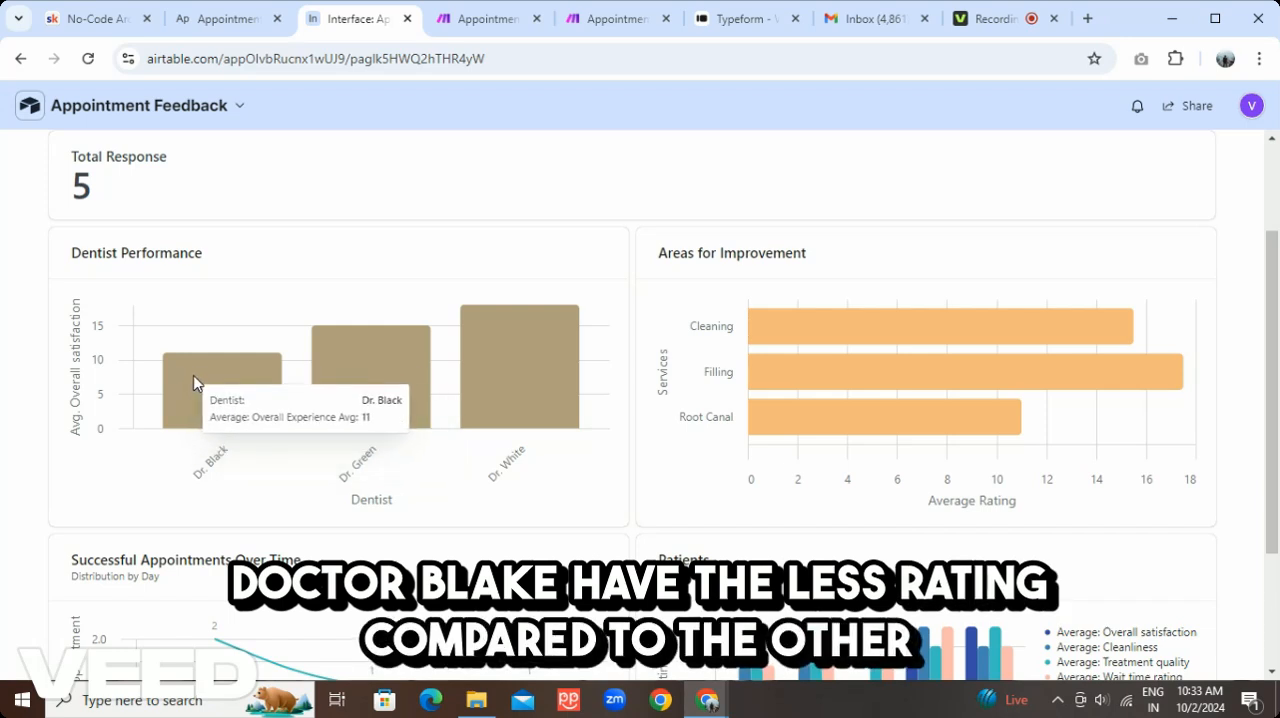
mouse_move(486, 368)
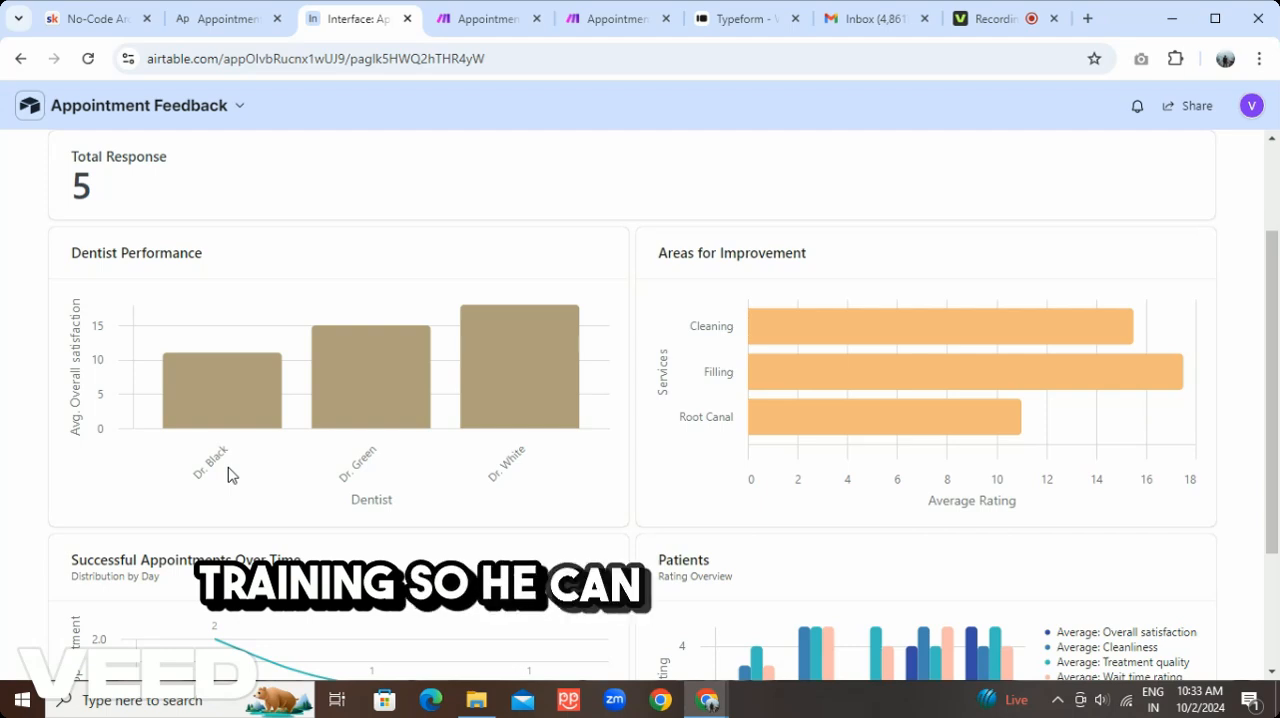
mouse_move(226, 435)
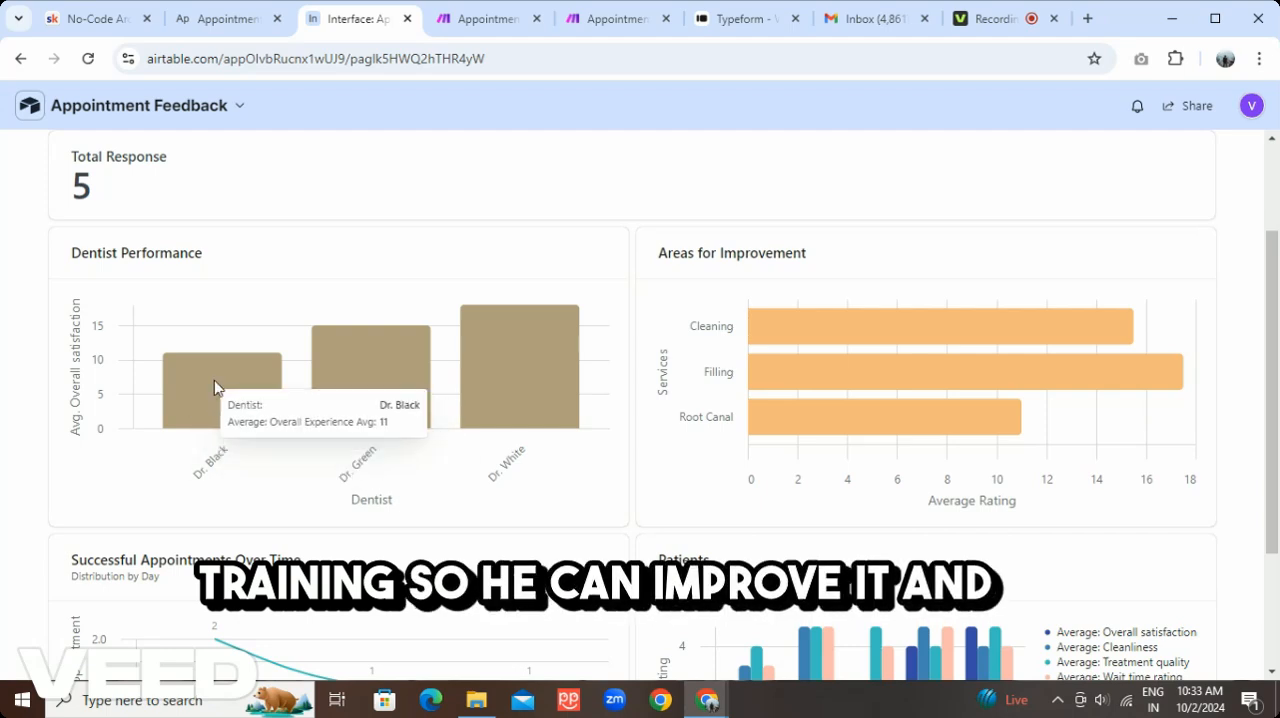
scroll(624, 517, down, 2)
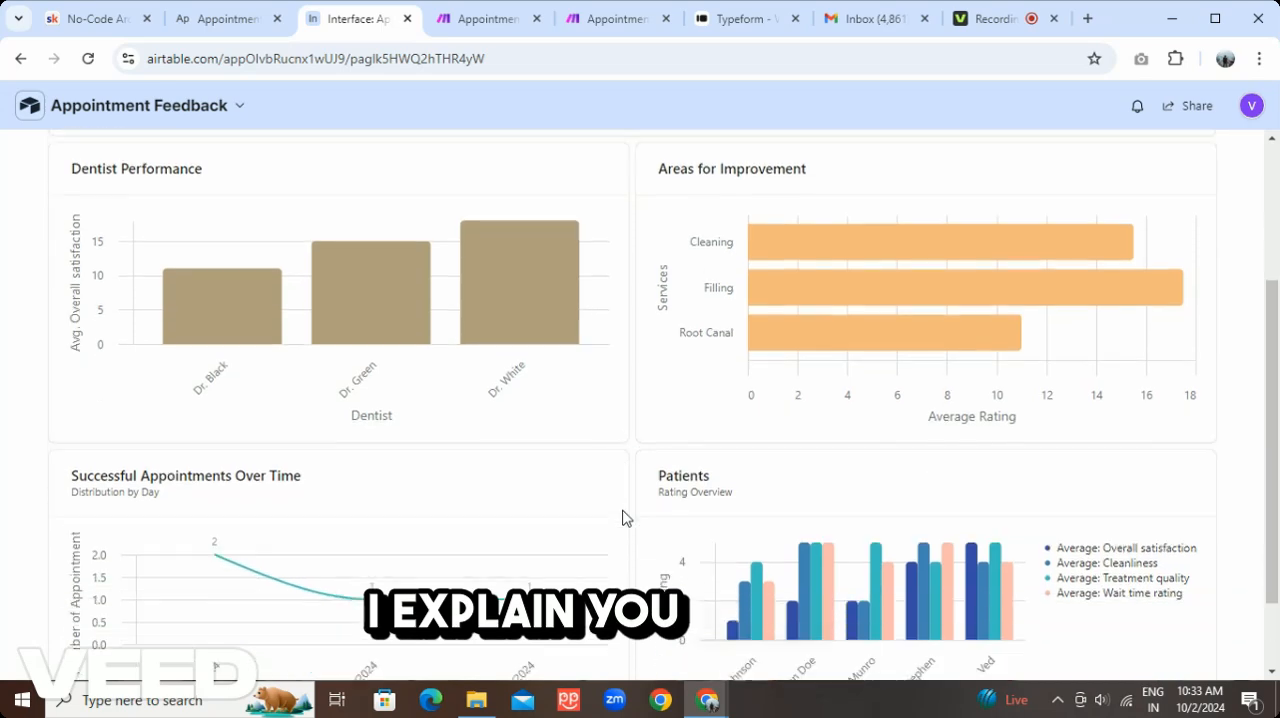
scroll(621, 517, up, 4)
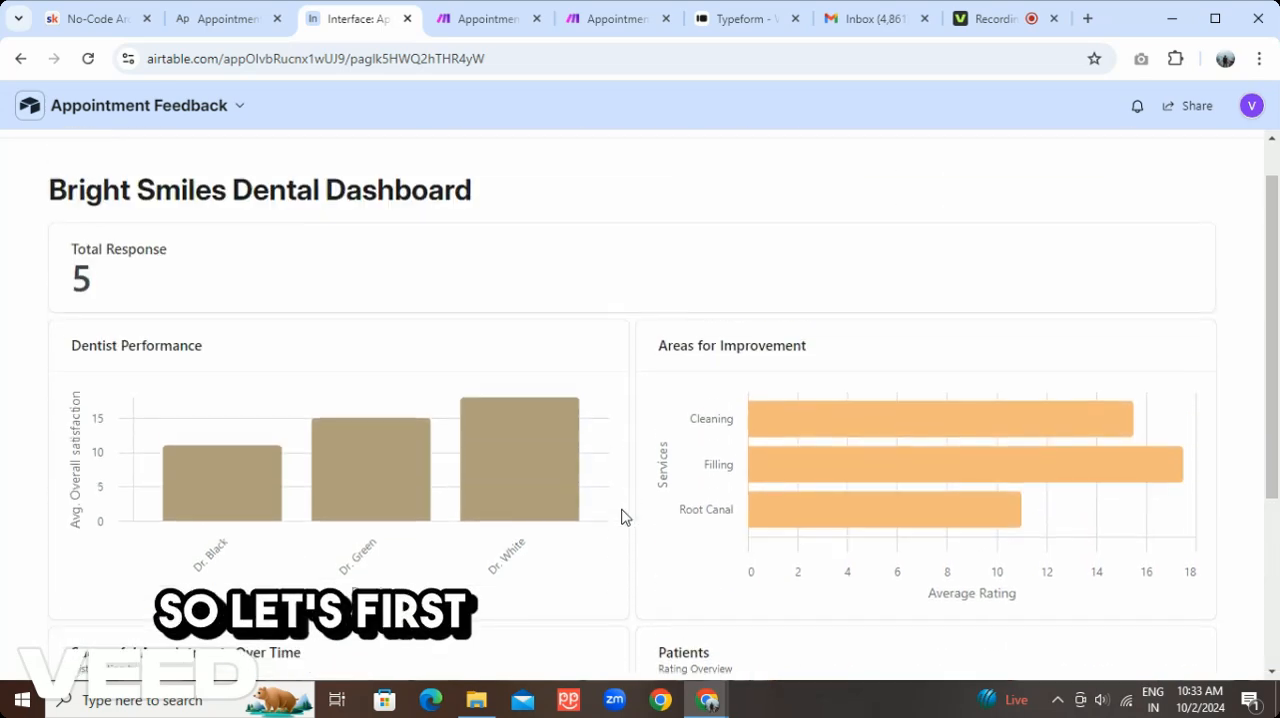
Return to the base data and review the fields of the DB Patients and DB Appointments tables
click(222, 20)
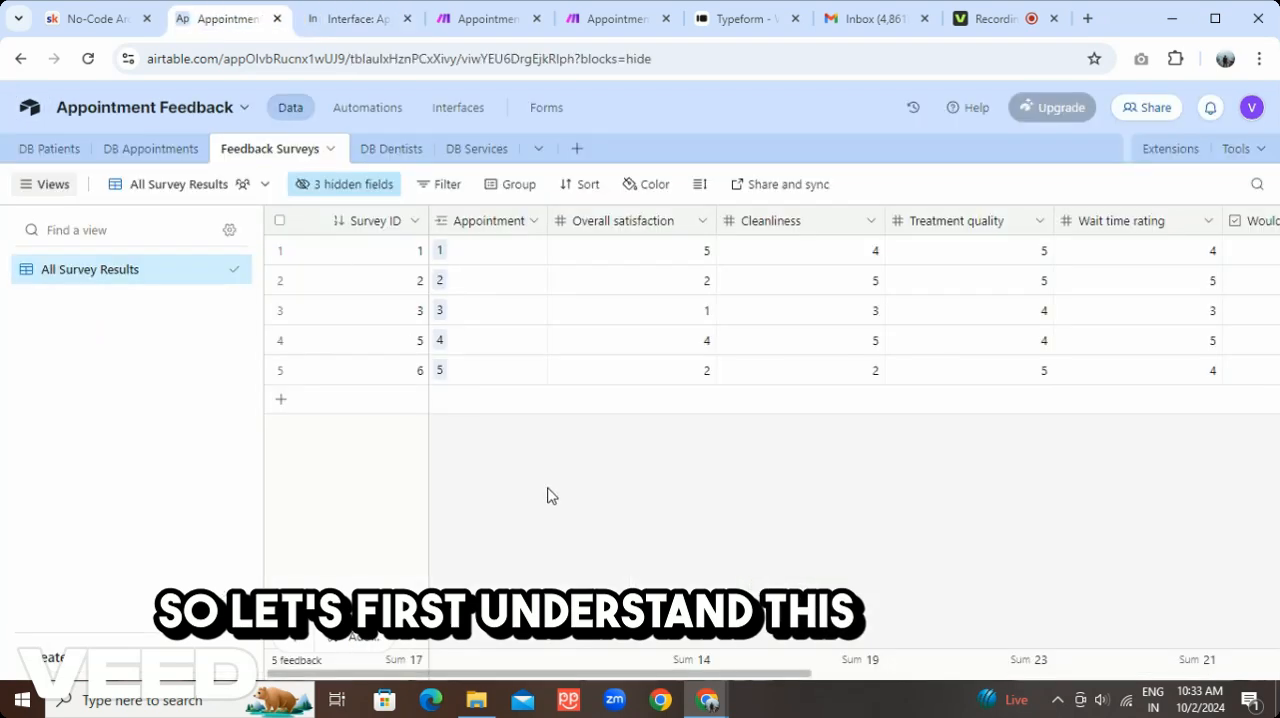
click(52, 150)
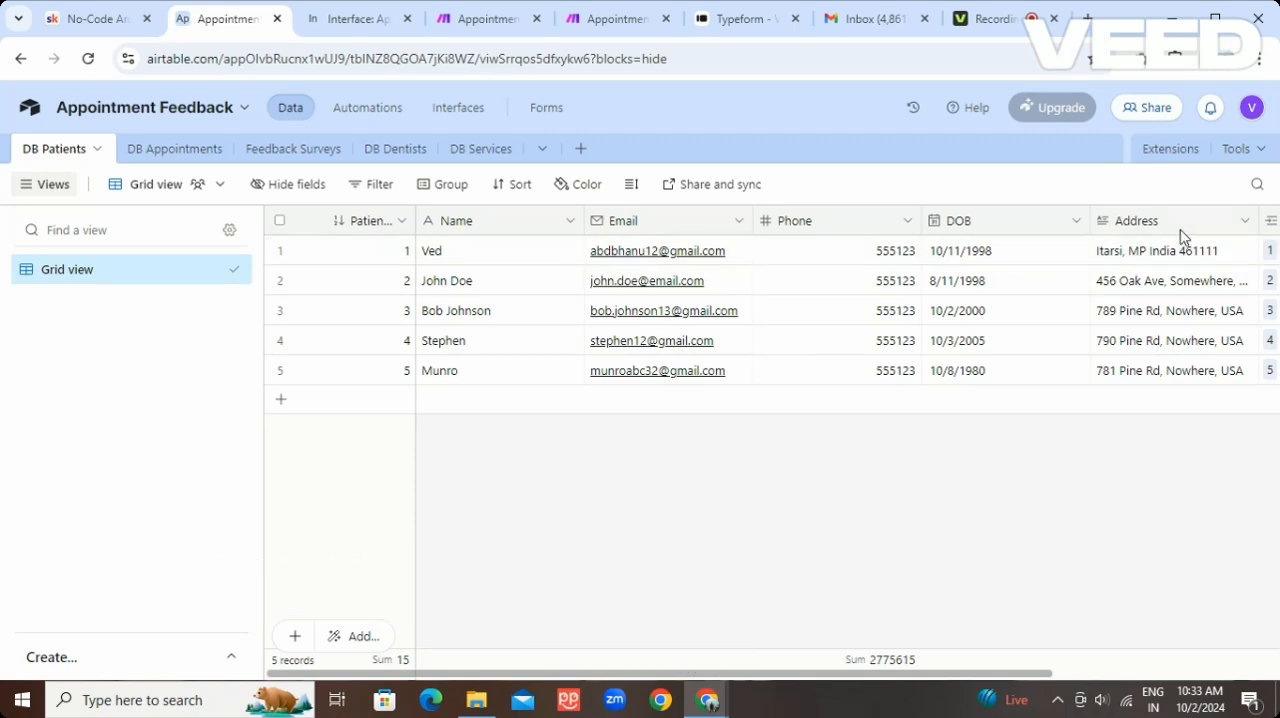
click(178, 150)
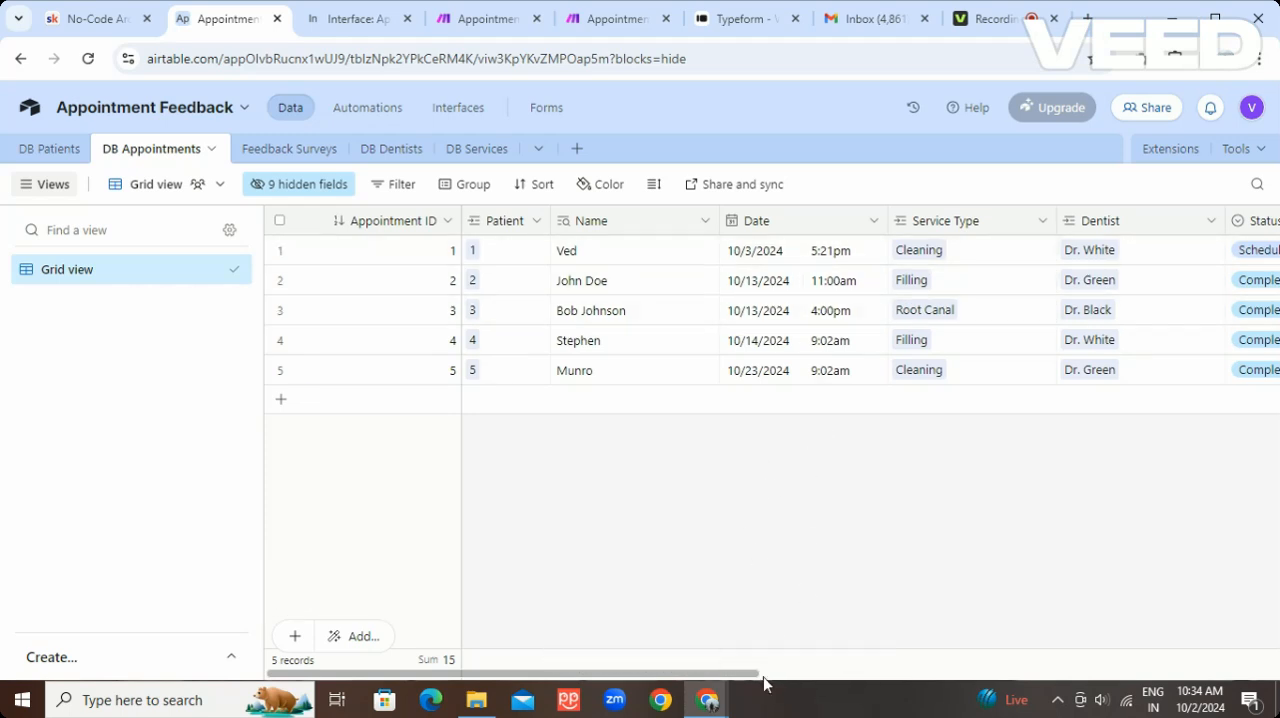
Rename the Date field in the DB Appointments table to "Appointment Date" and save the field
scroll(778, 677, right, 3)
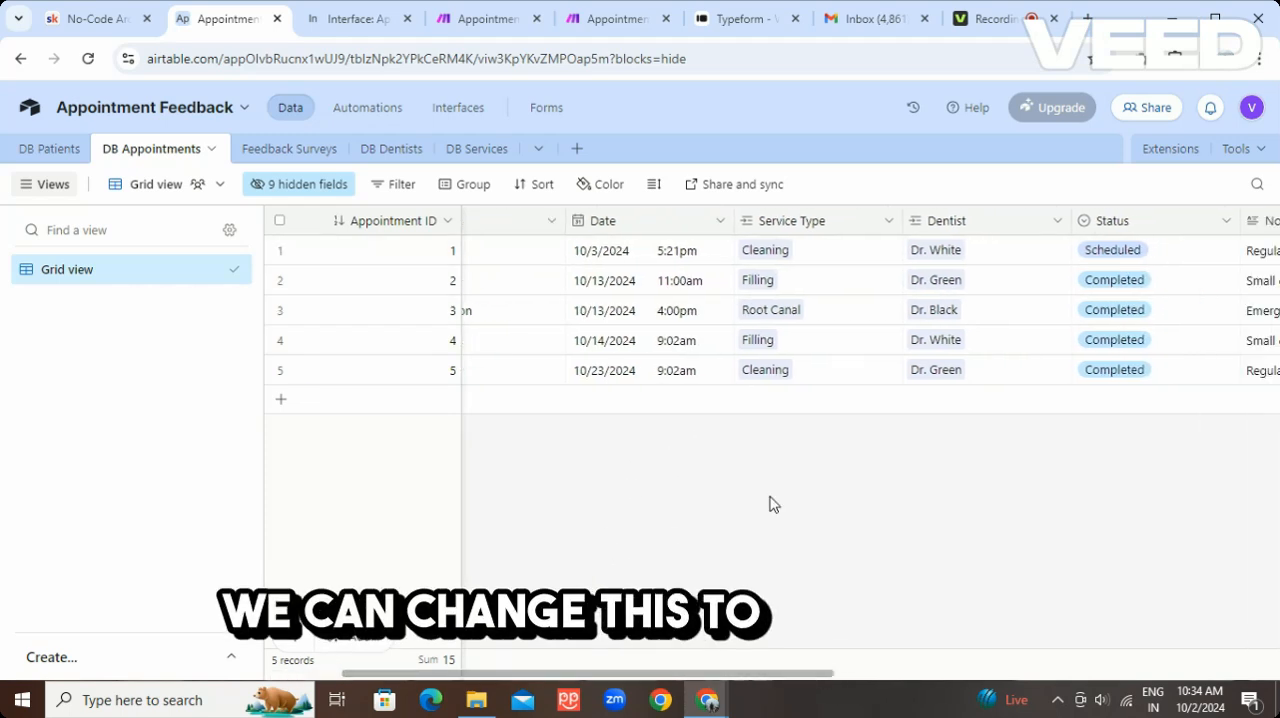
click(722, 226)
click(671, 271)
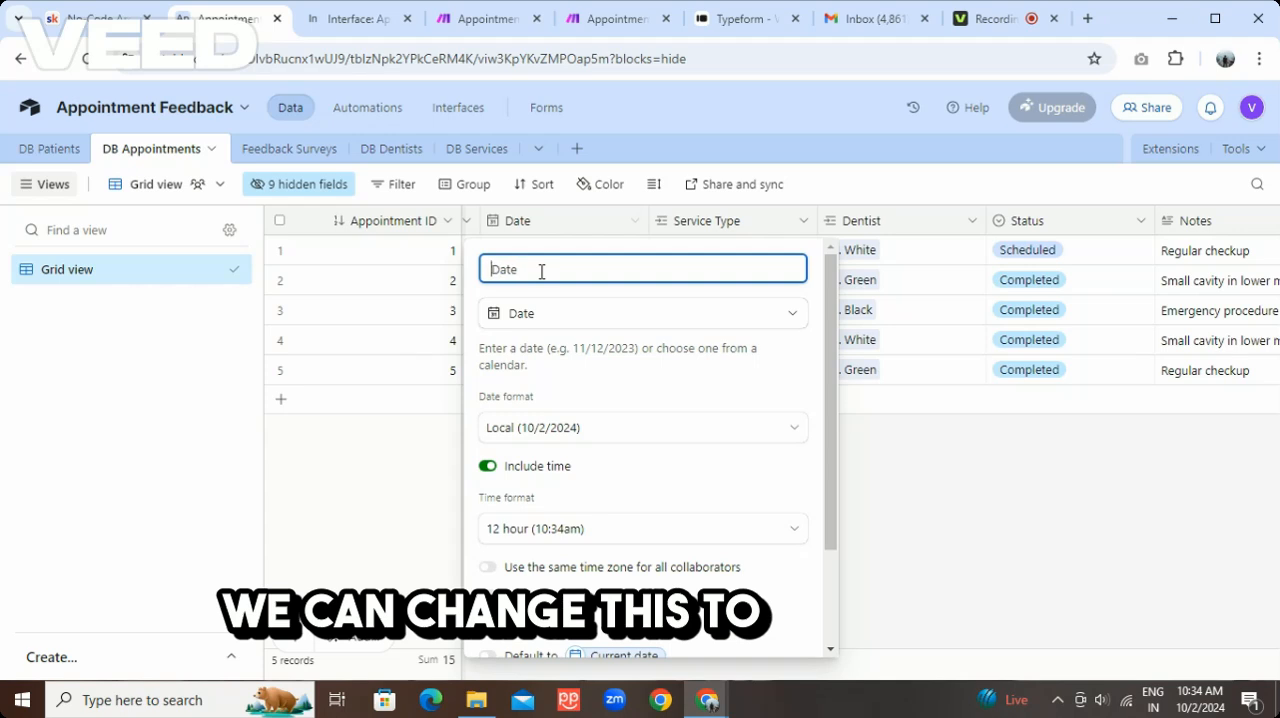
text(App)
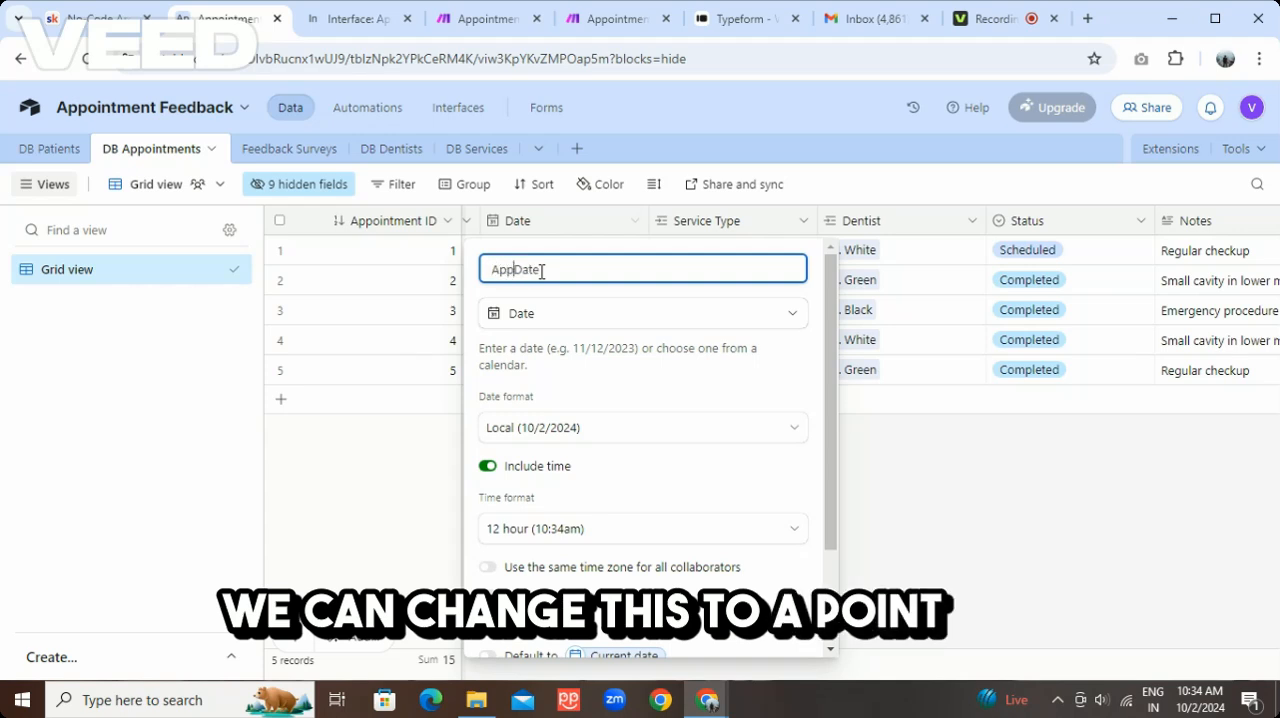
text(ointment)
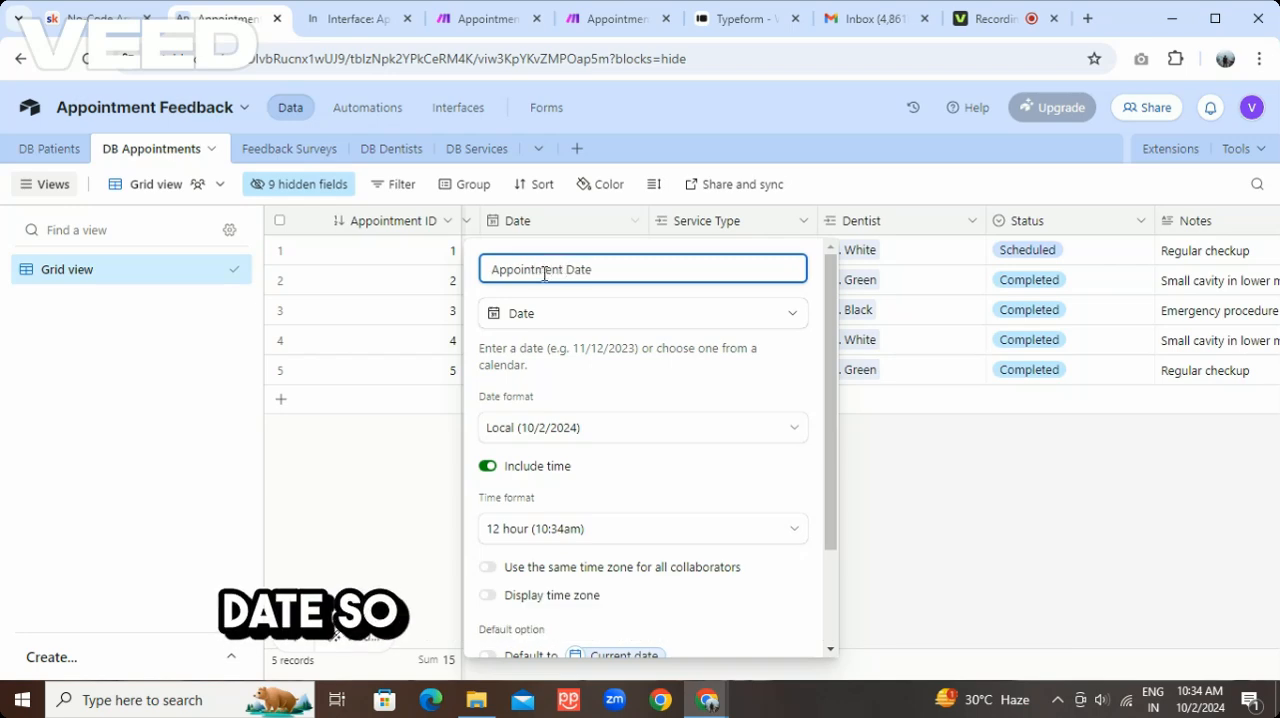
scroll(664, 373, down, 2)
click(781, 590)
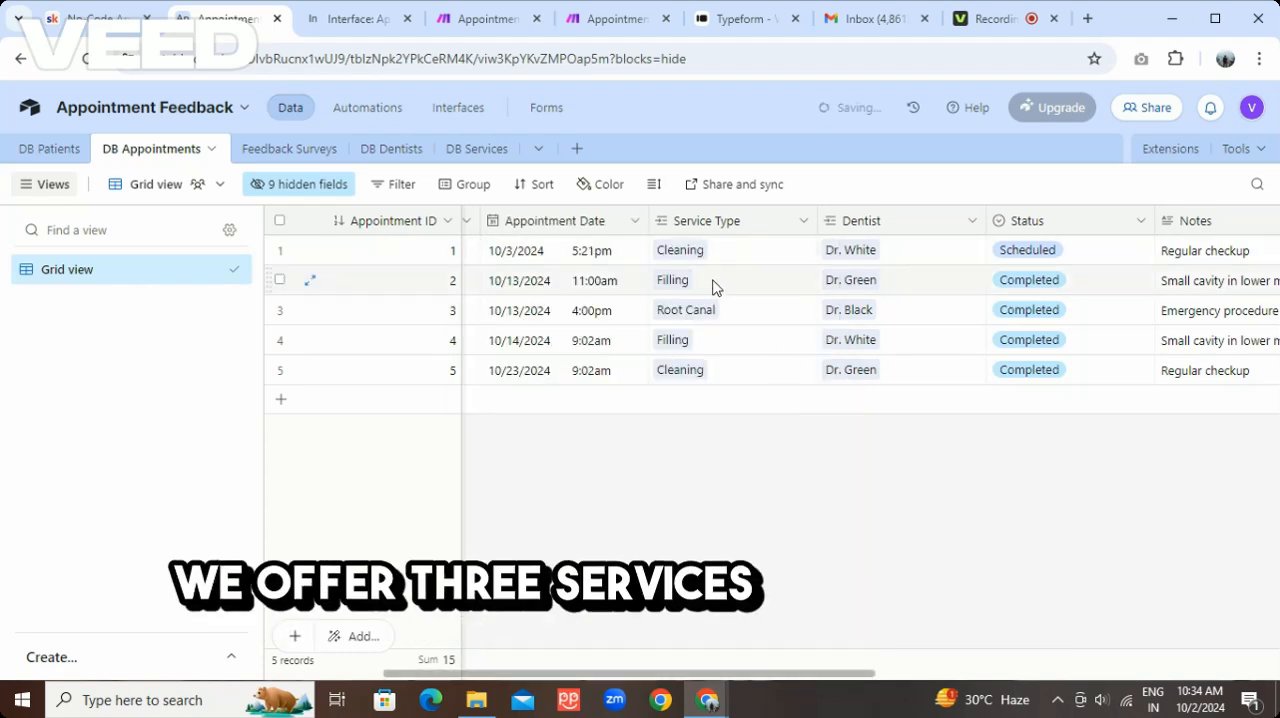
Review the service details in DB Services and the dentist details in DB Dentists, and return to the appointment records
click(478, 152)
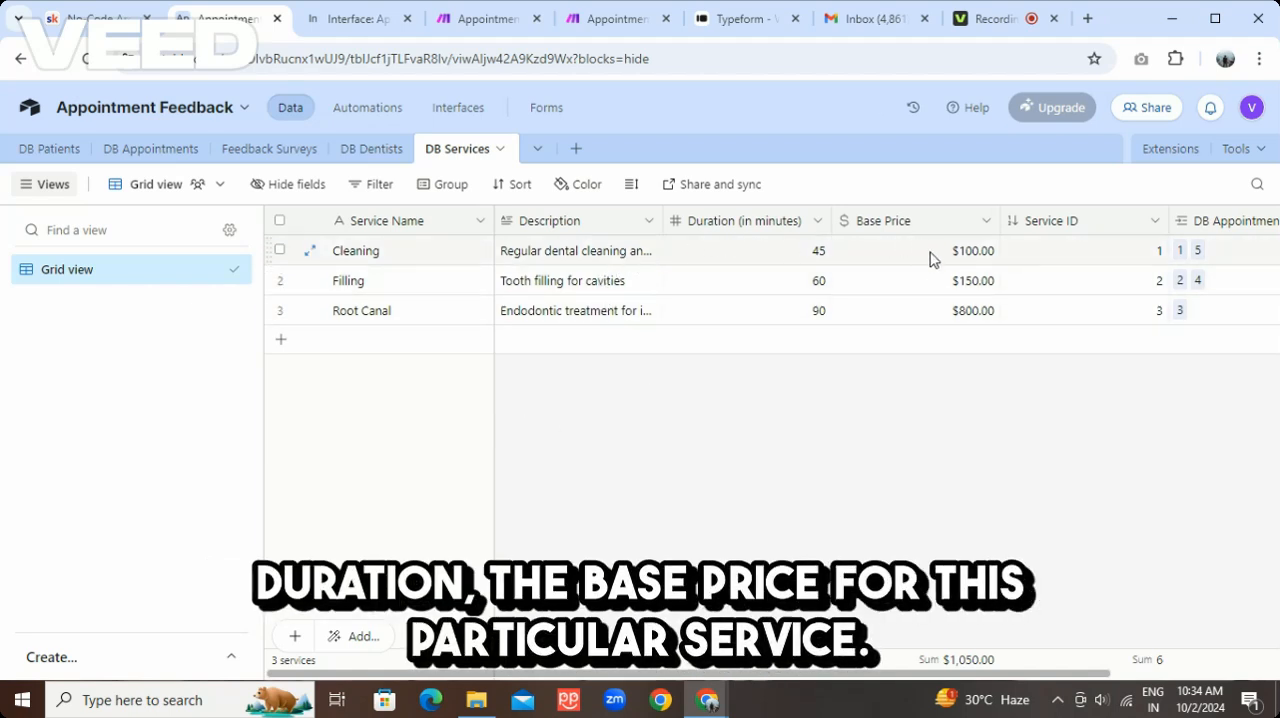
double_click(152, 150)
click(657, 526)
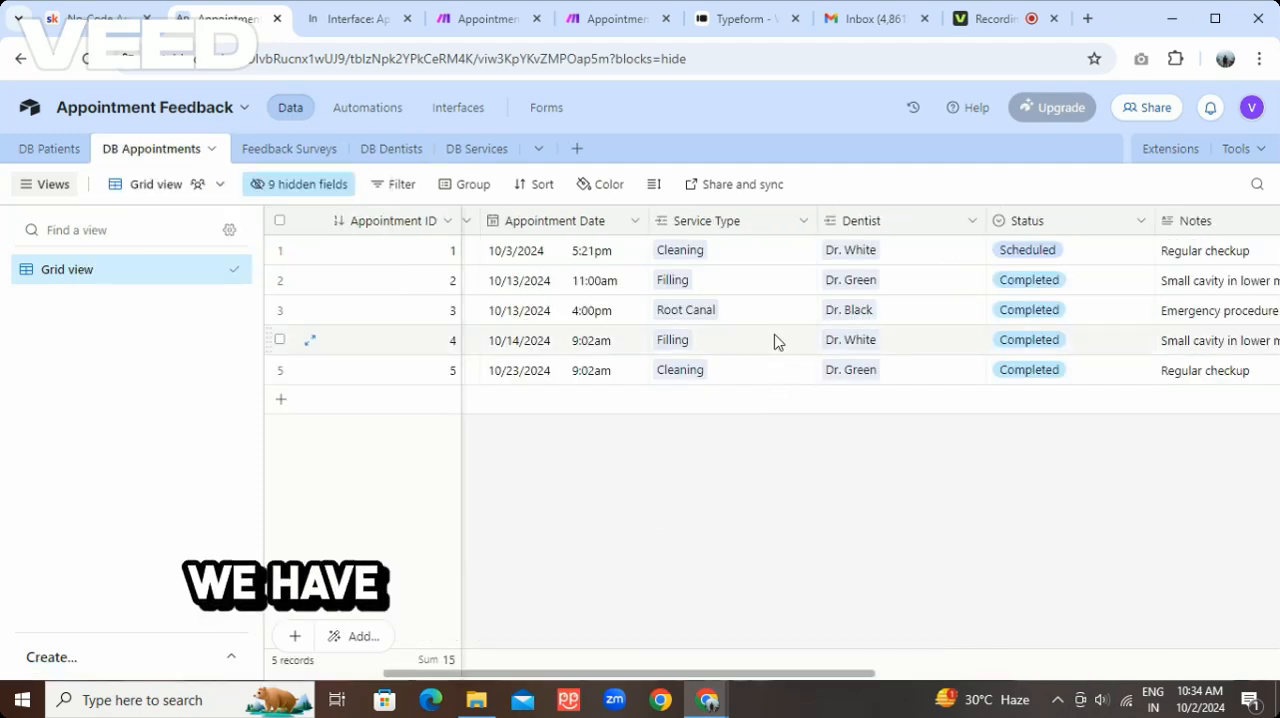
click(389, 150)
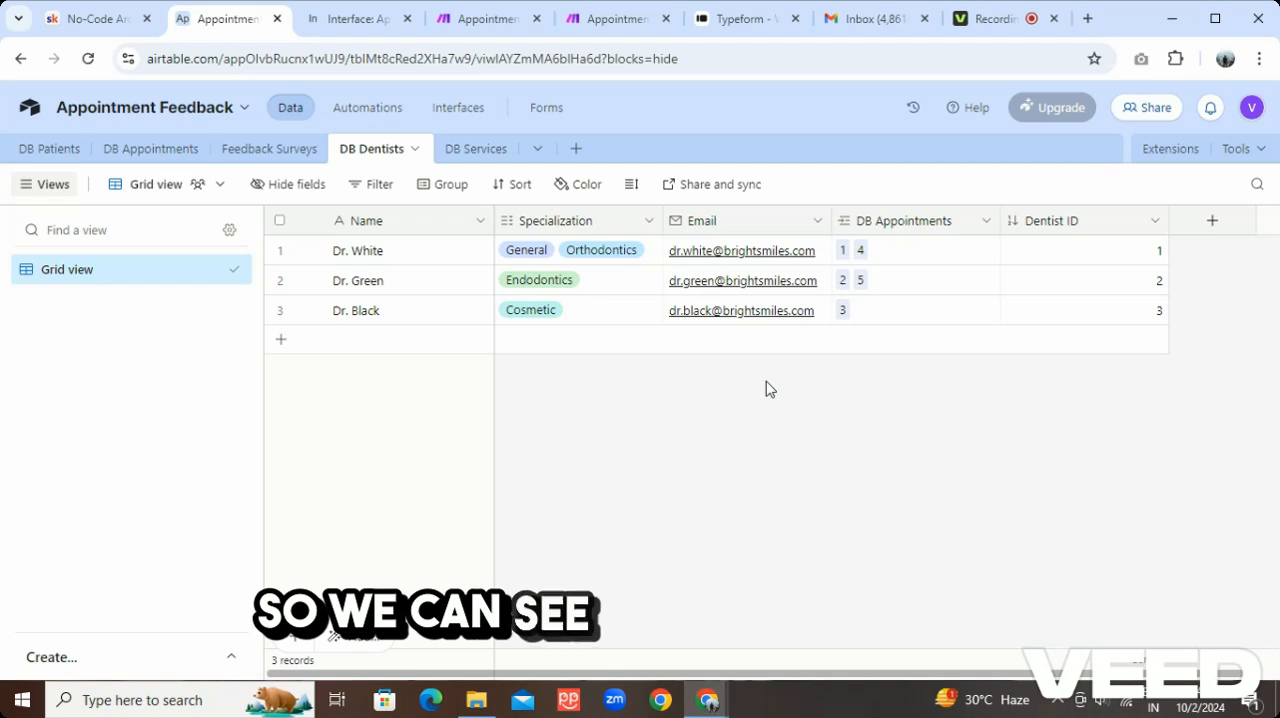
double_click(150, 148)
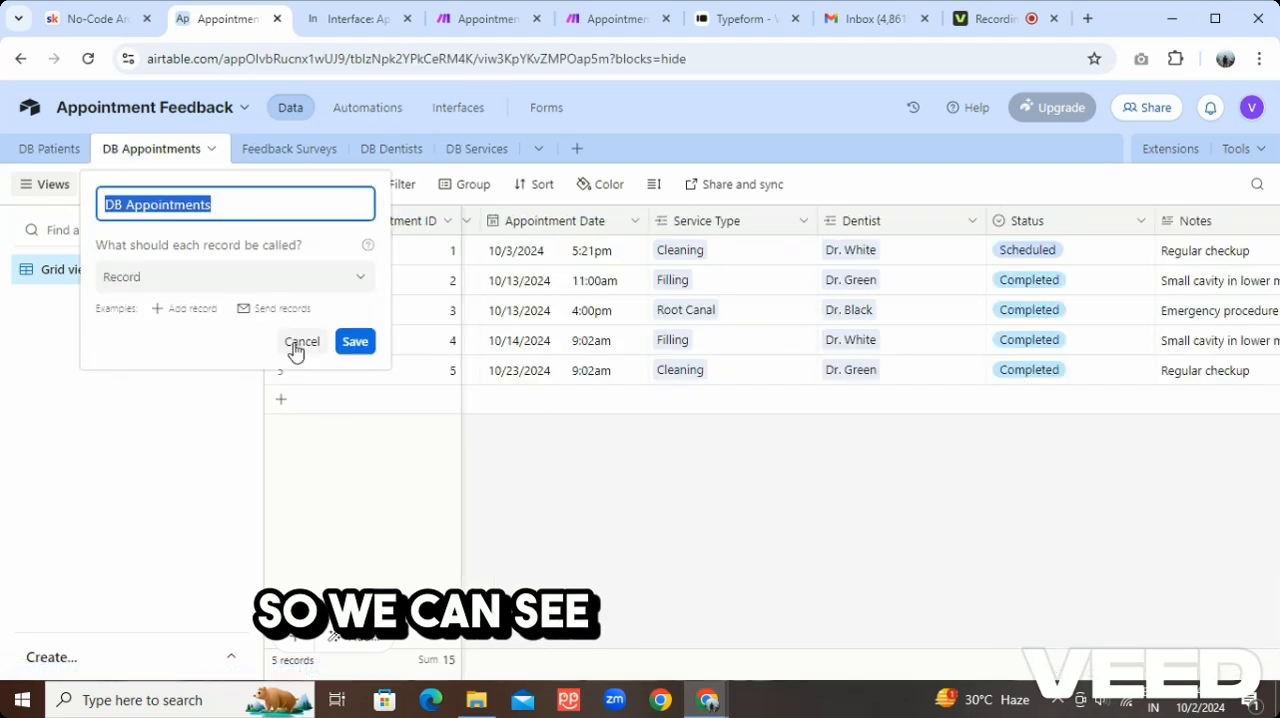
click(300, 342)
scroll(483, 665, left, 3)
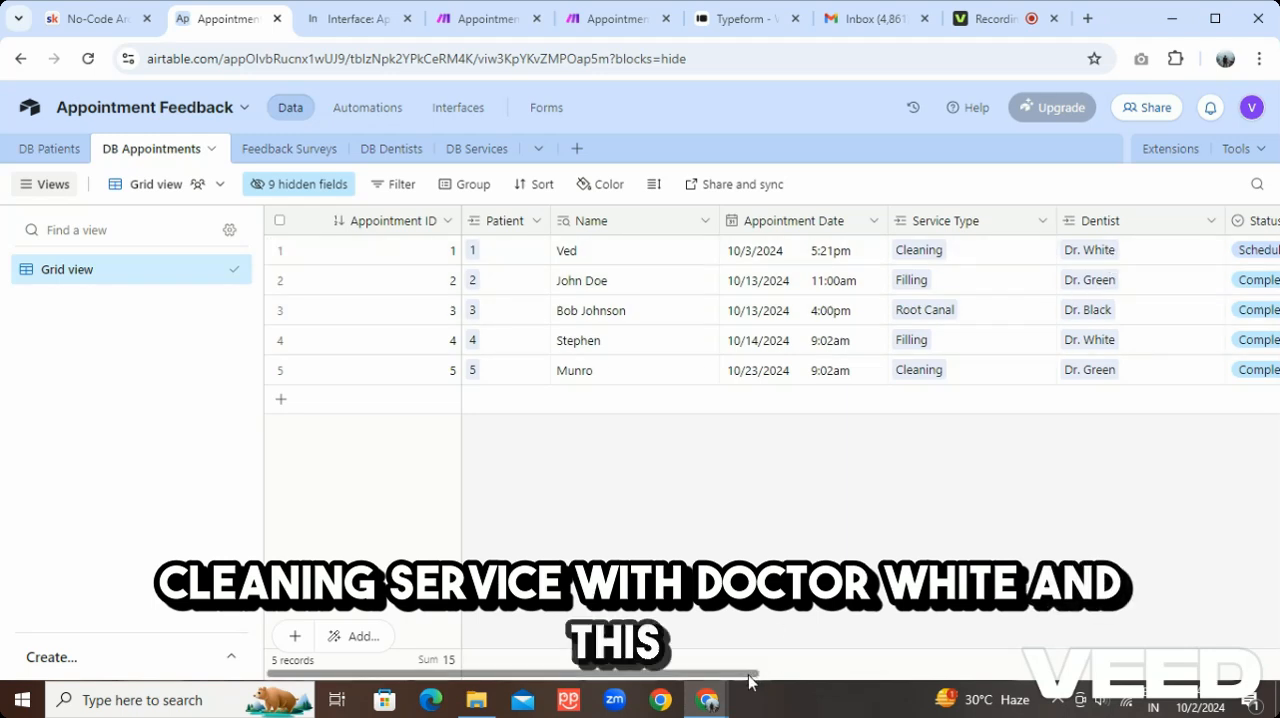
Inspect the selectable options of the Status field in DB Appointments and close its settings without saving
drag(750, 680, 1020, 678)
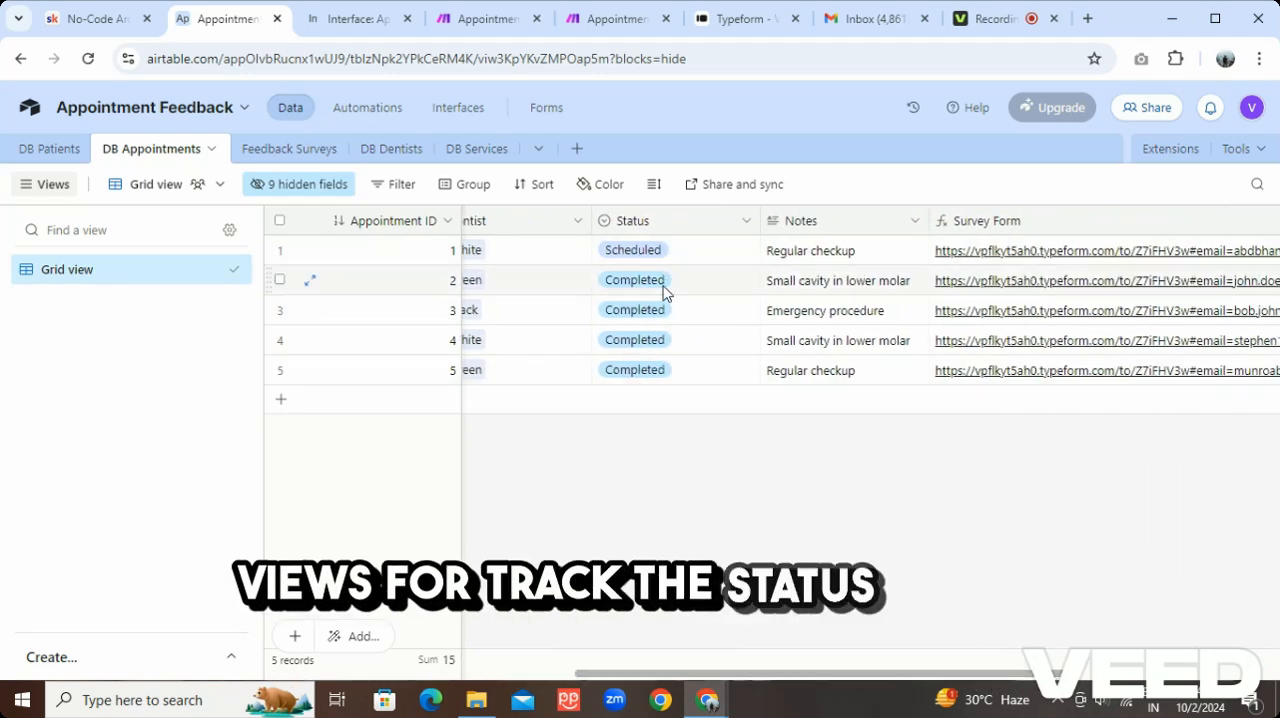
click(746, 220)
click(706, 265)
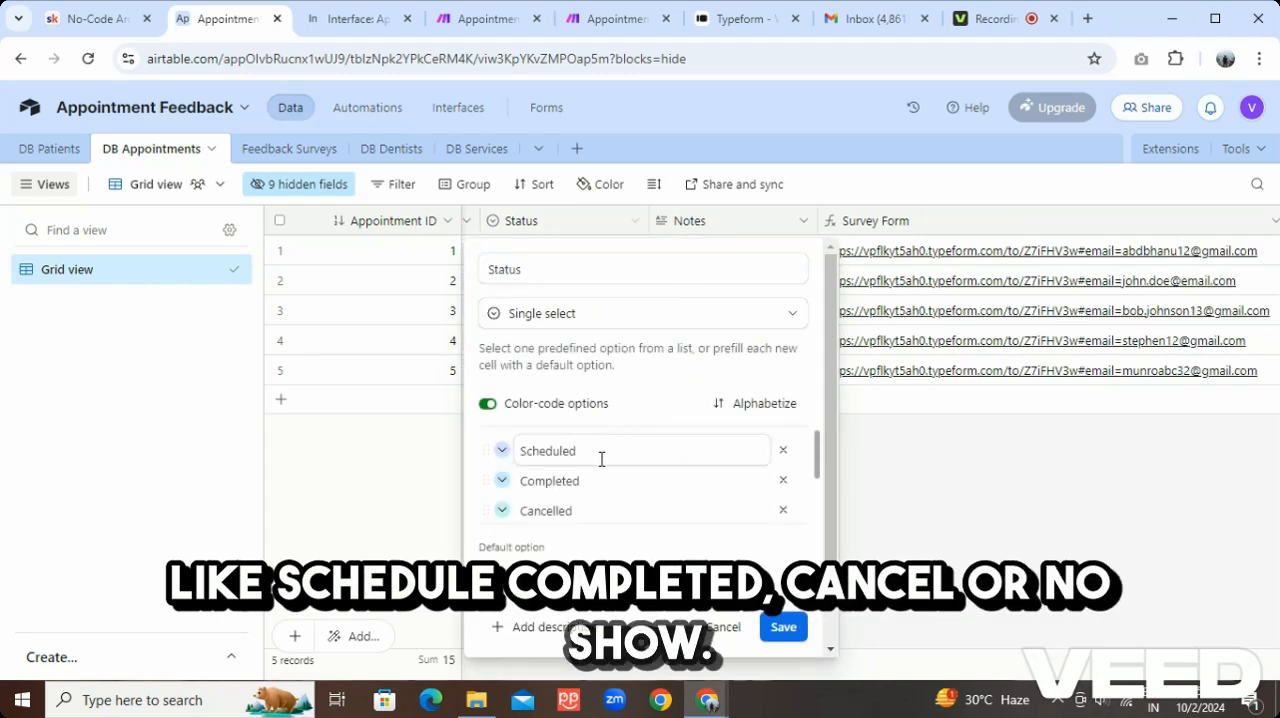
scroll(601, 459, down, 1)
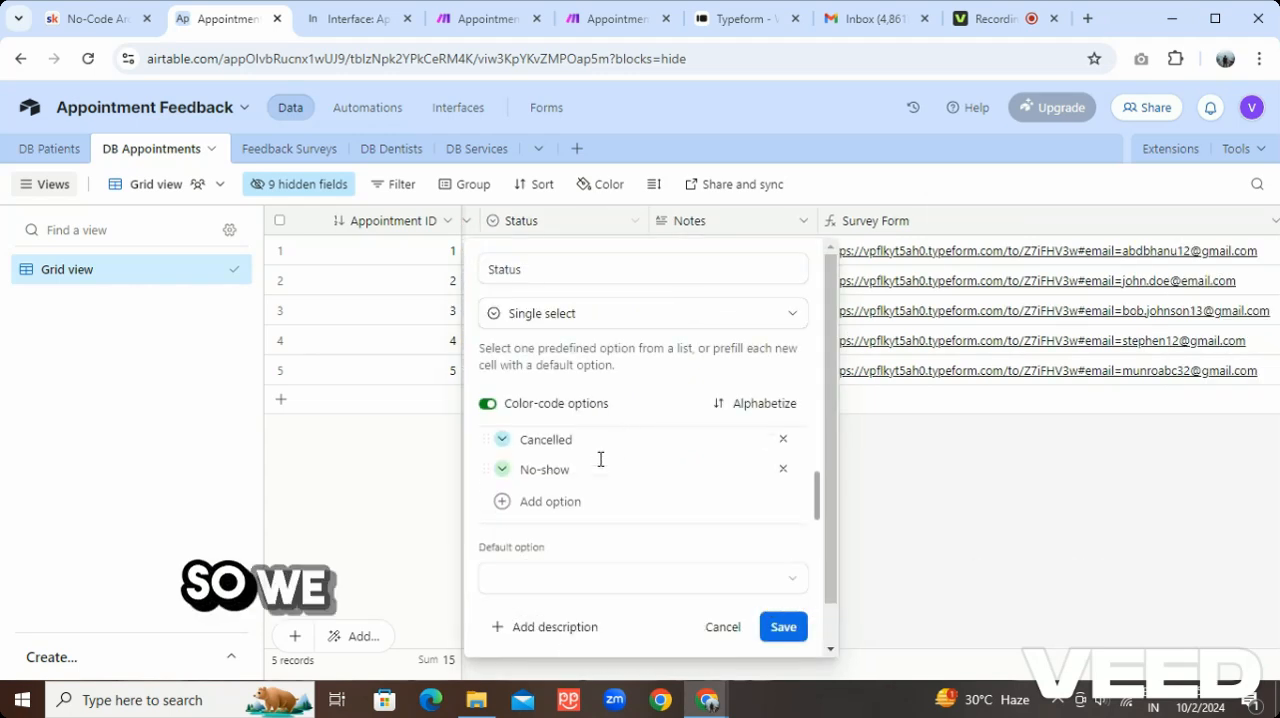
click(718, 626)
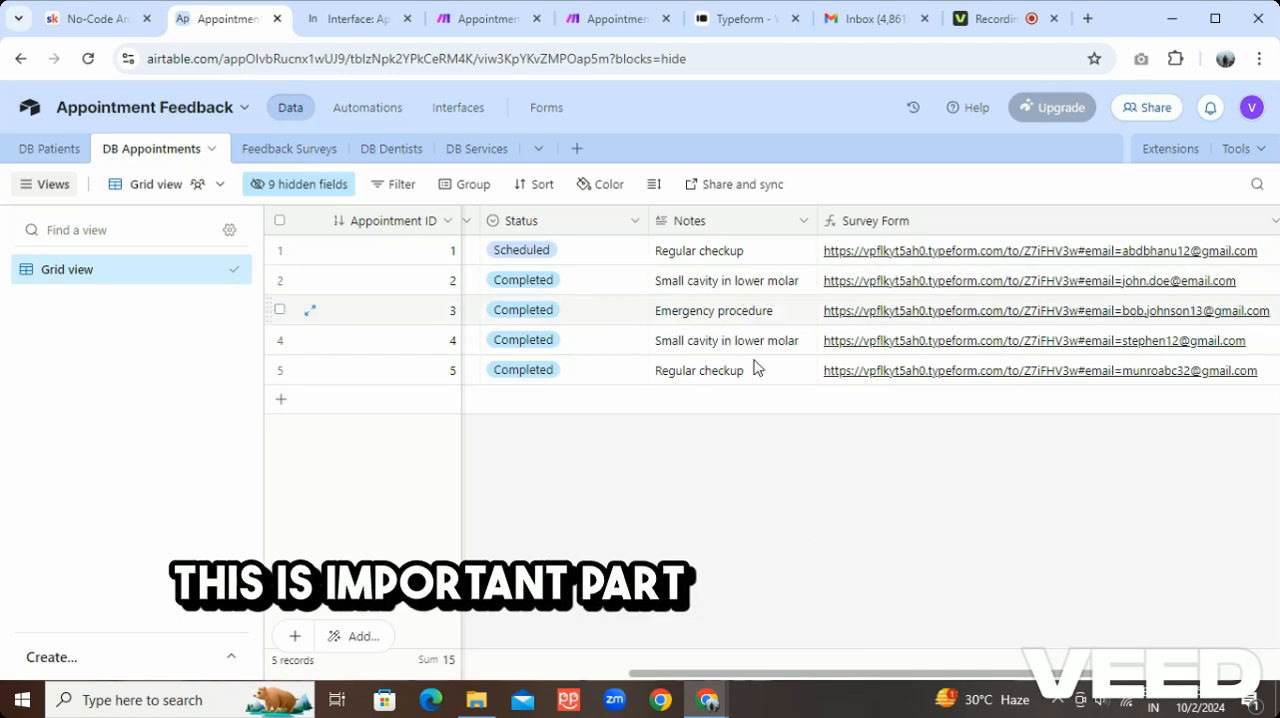
Open the Survey Form field's settings in DB Appointments to examine the formula that builds each patient's survey link
drag(837, 676, 885, 625)
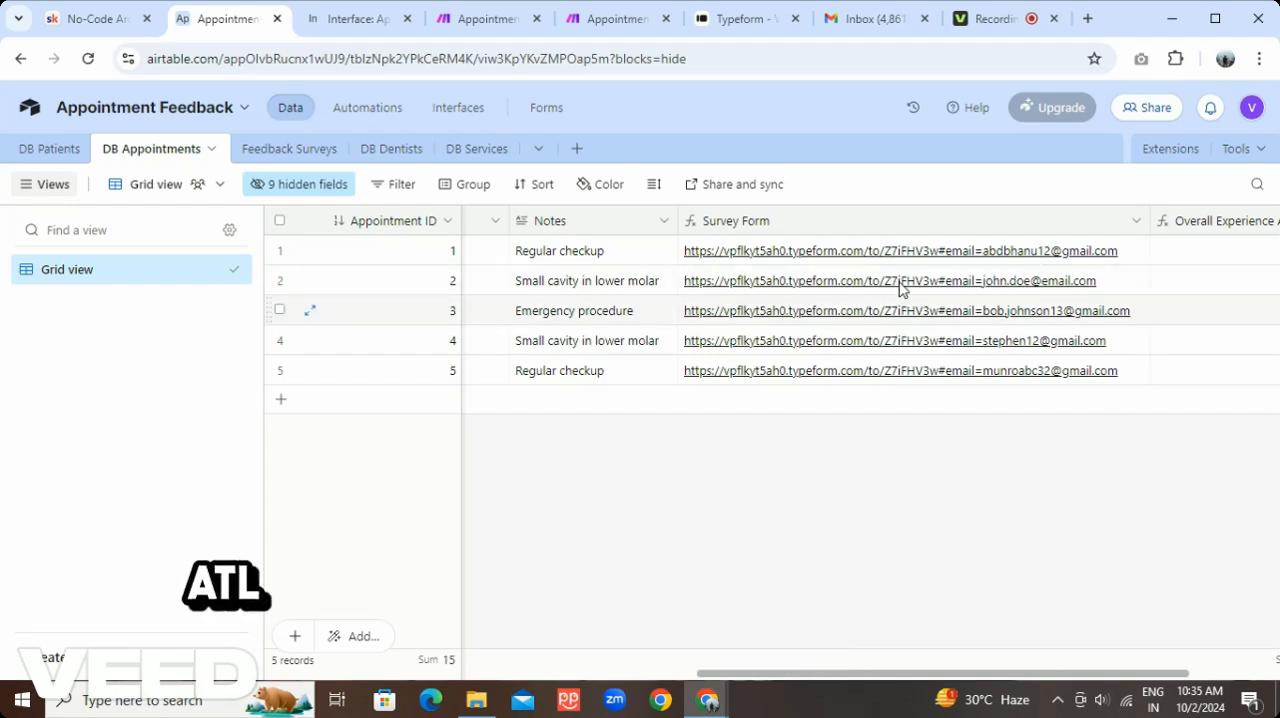
click(1136, 221)
click(921, 263)
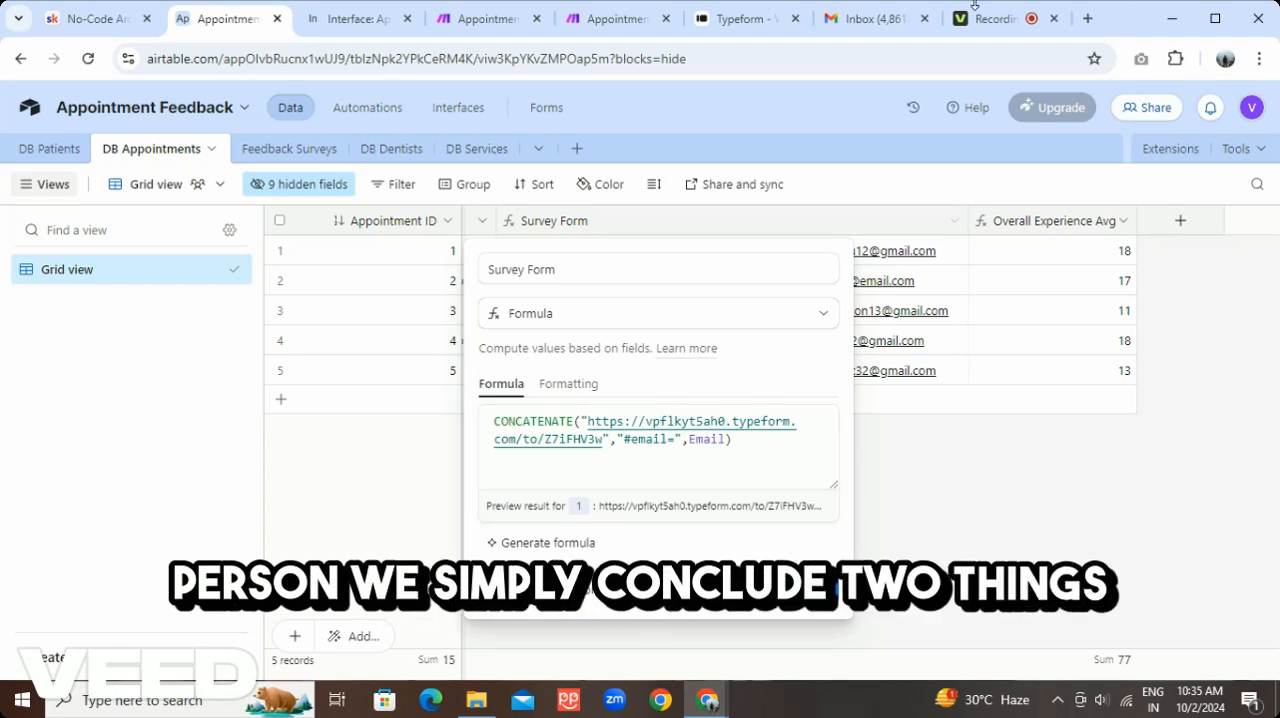
Switch to Typeform, review the Appointment Feedback form's questions and the content types that can be added, and return to the workspace
click(714, 22)
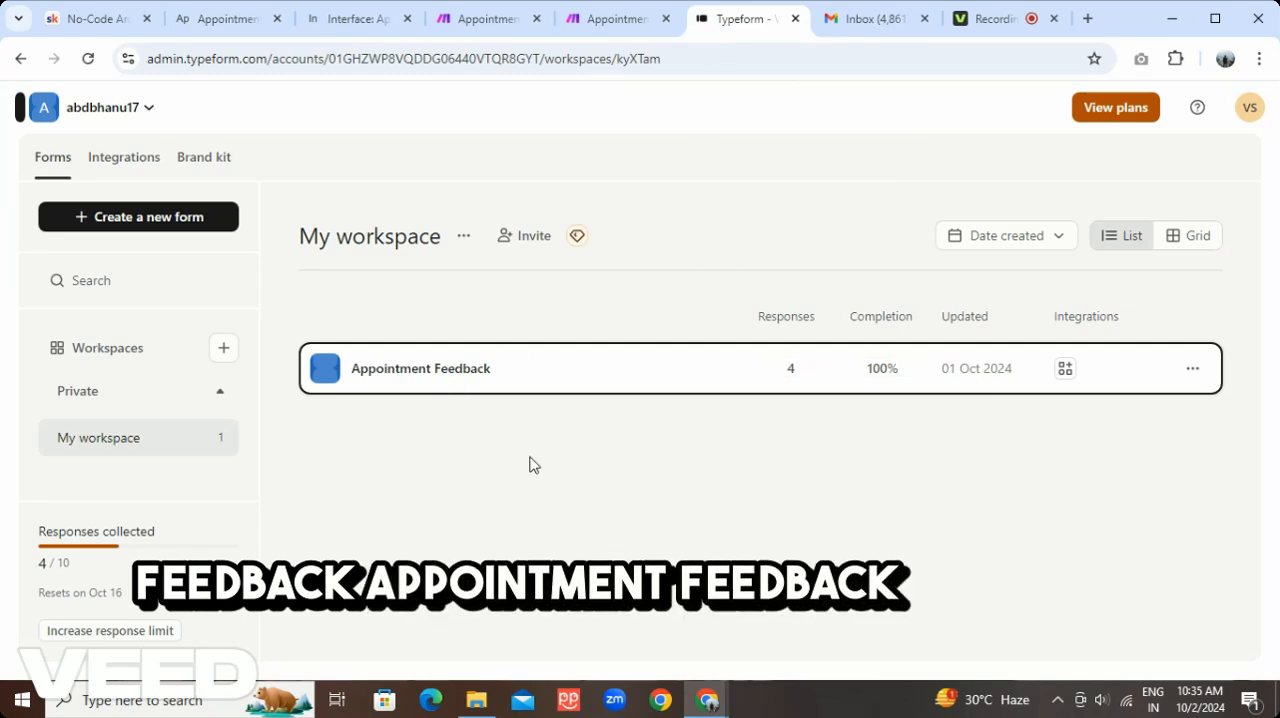
click(436, 378)
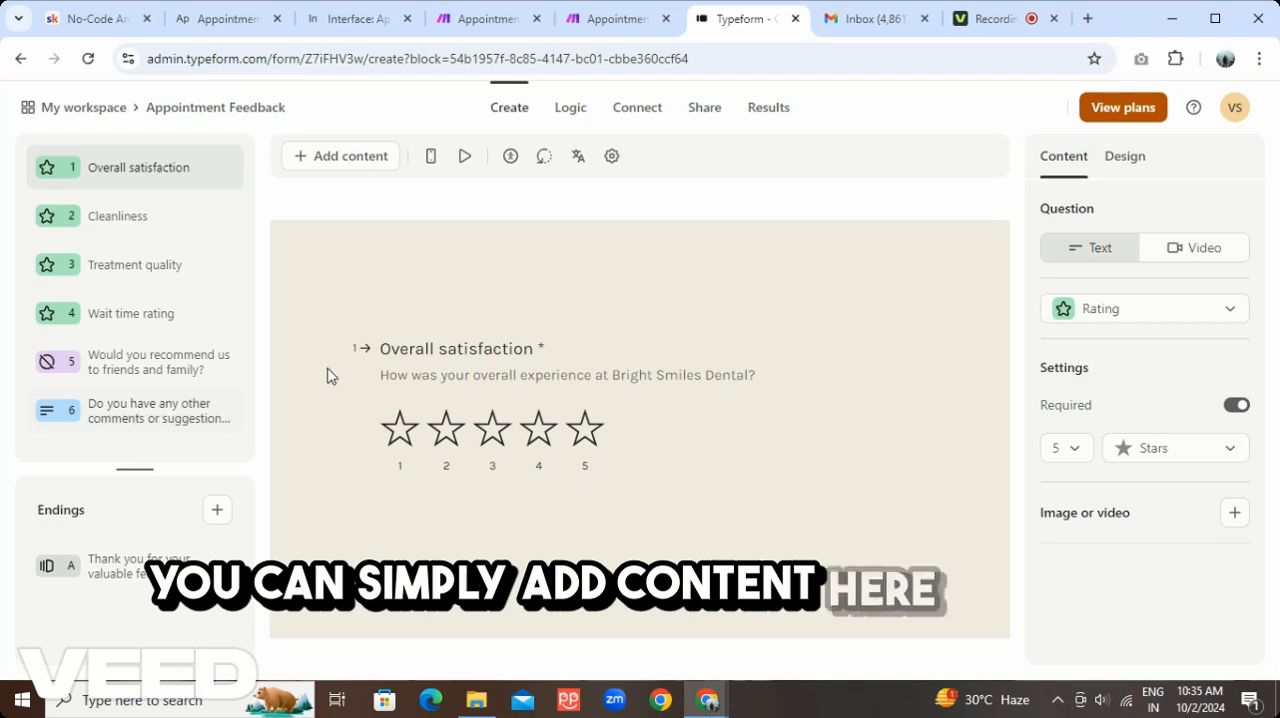
click(328, 171)
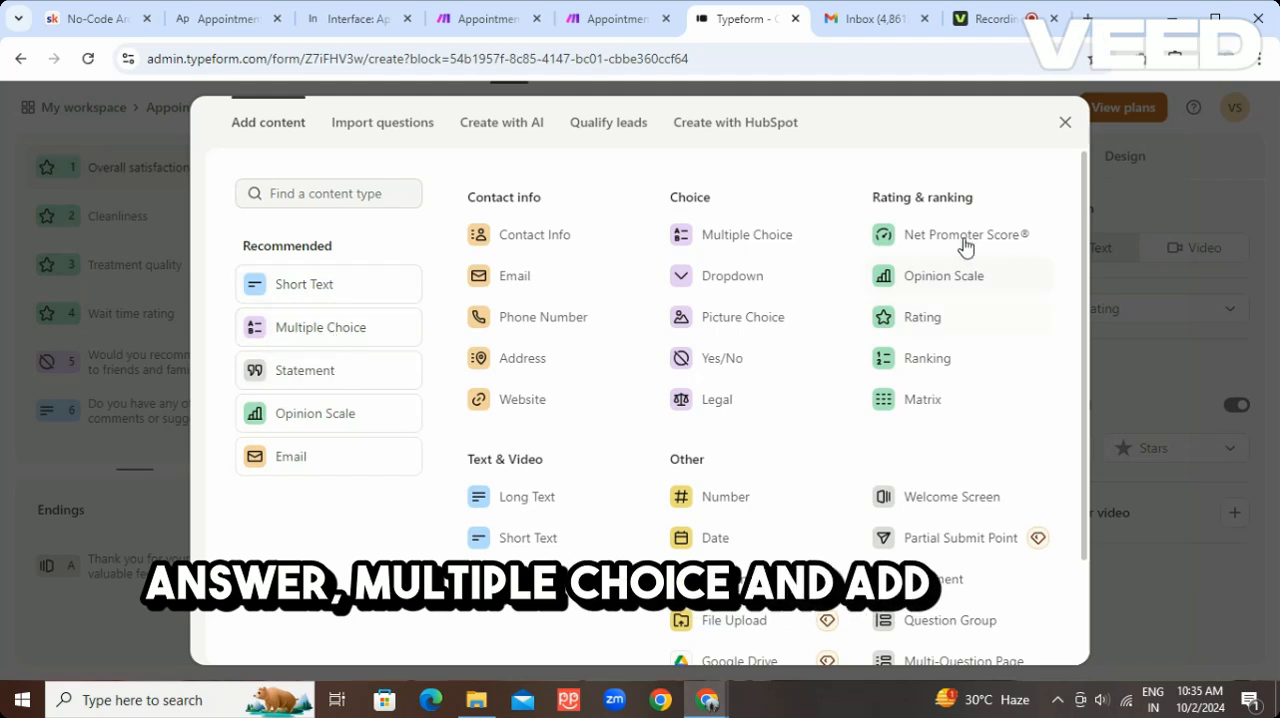
click(1065, 122)
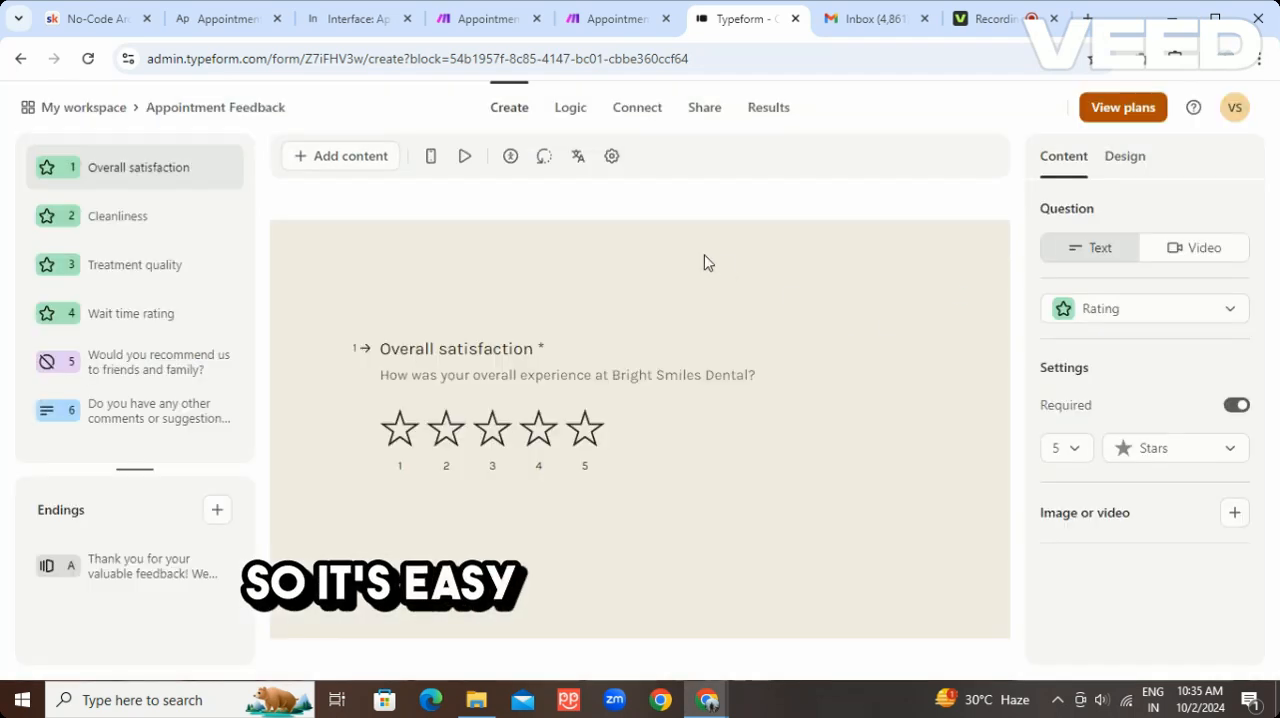
click(99, 116)
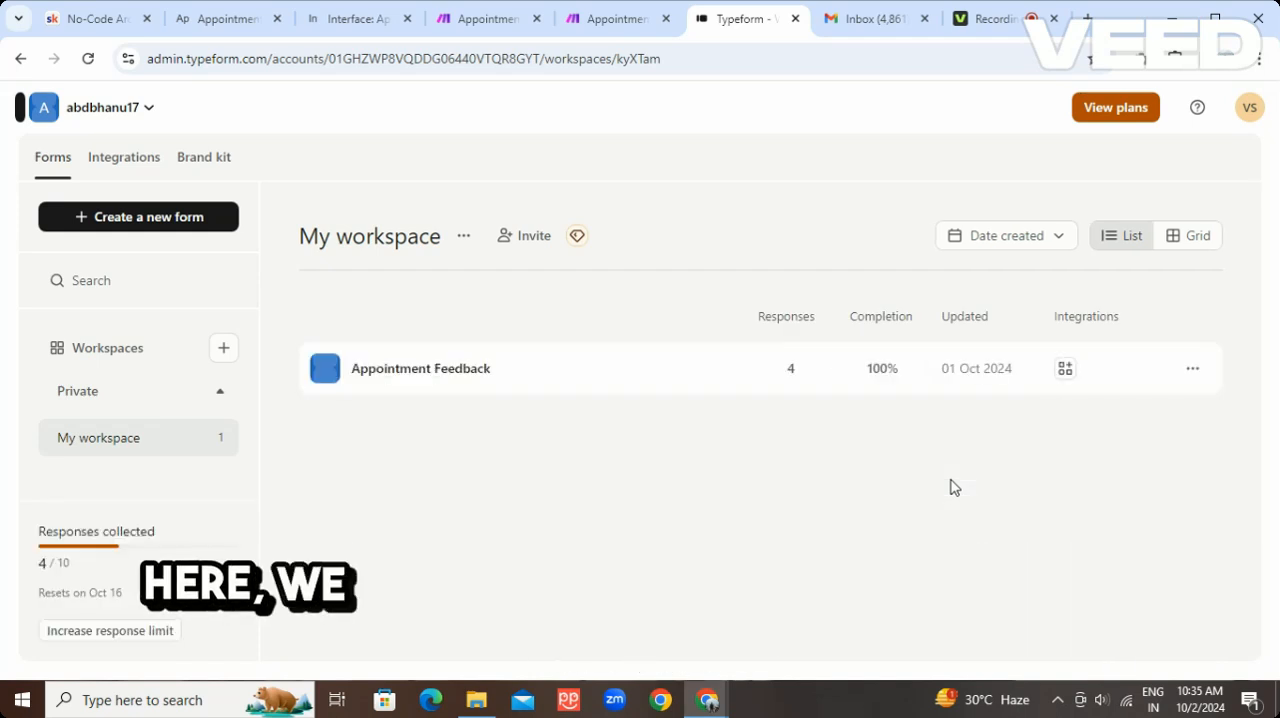
Copy the Appointment Feedback form's link, return to the Airtable base and save the Survey Form formula field
click(1192, 369)
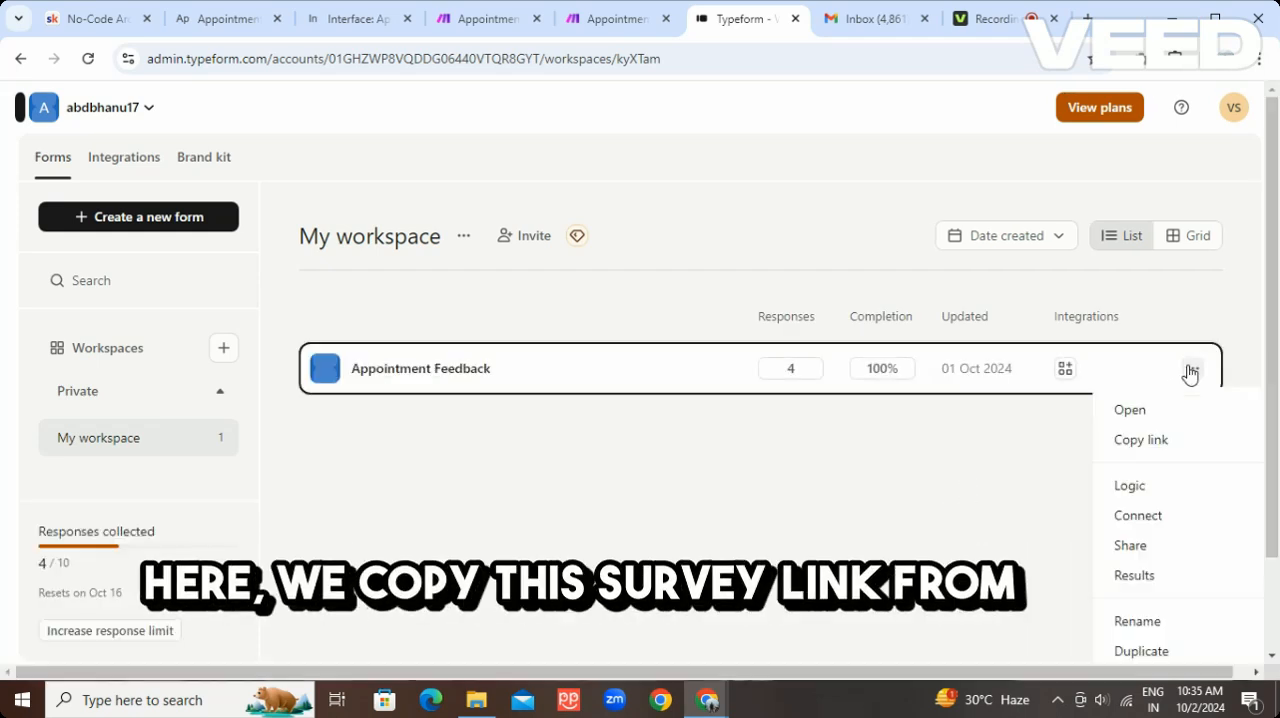
click(1152, 442)
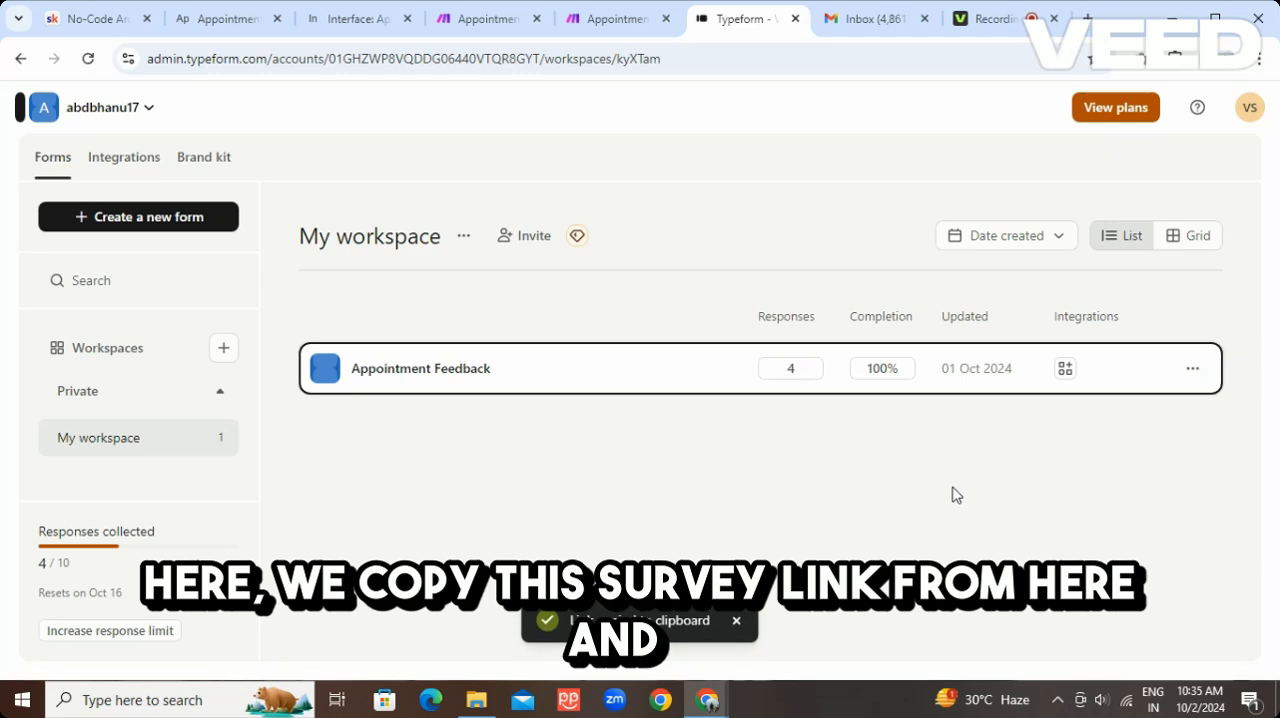
click(226, 18)
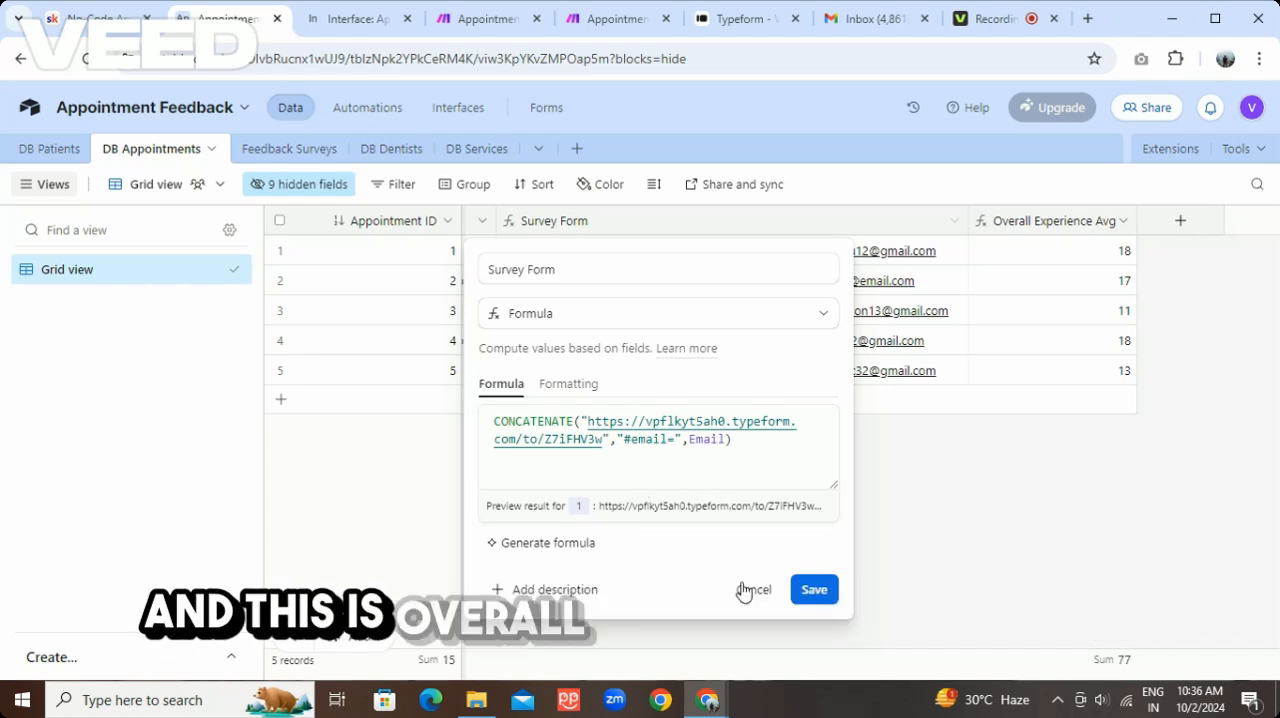
click(812, 589)
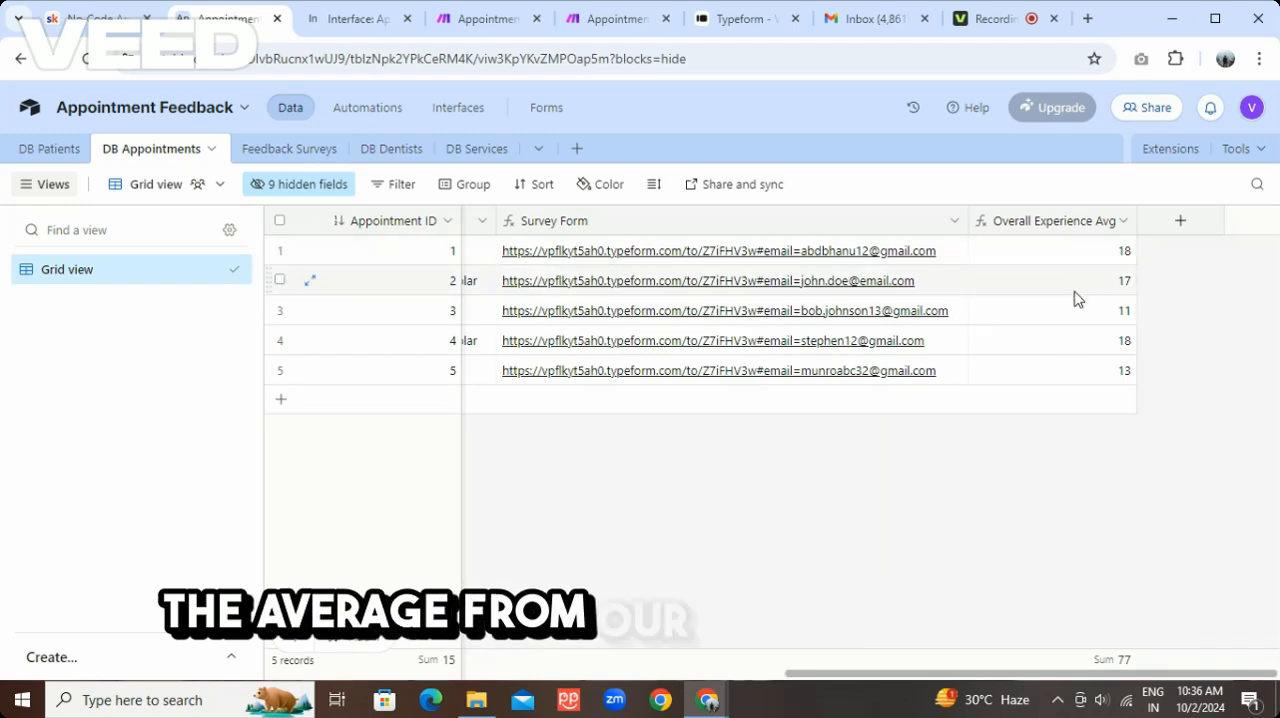
Review the survey results in Feedback Surveys and the dentist records, and return to the service, dentist and status fields in DB Appointments
click(287, 152)
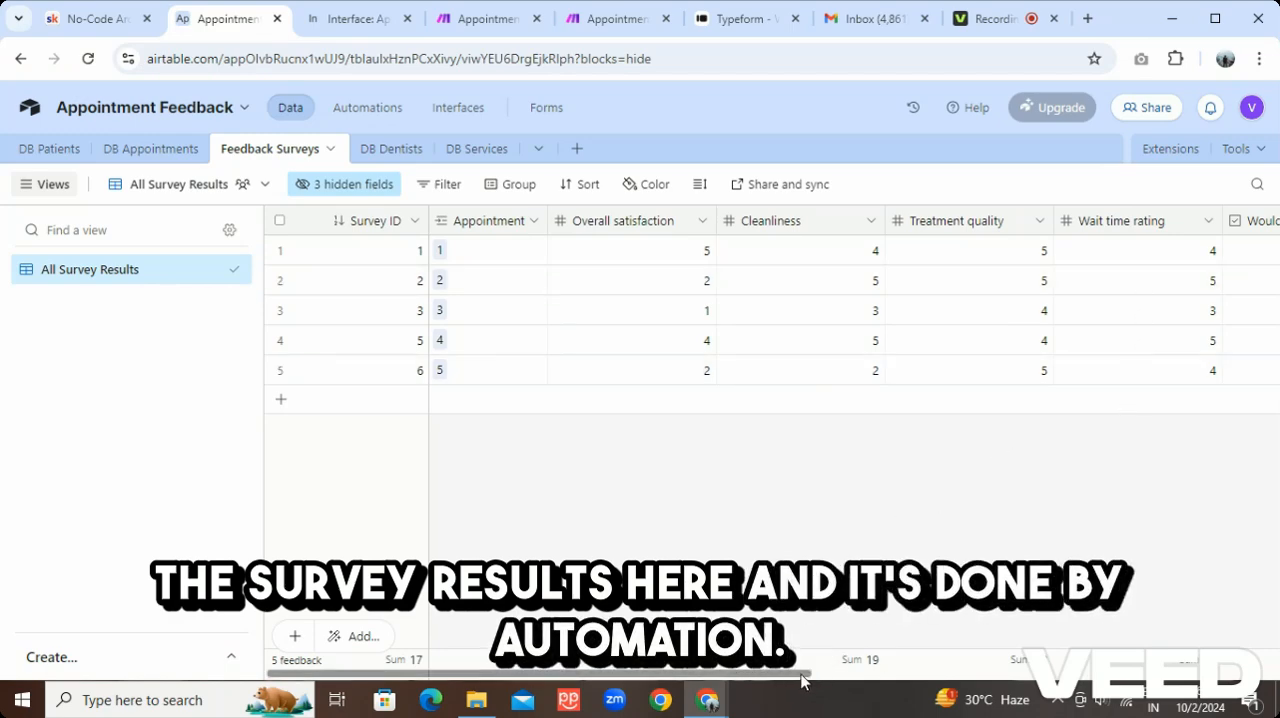
drag(802, 681, 790, 618)
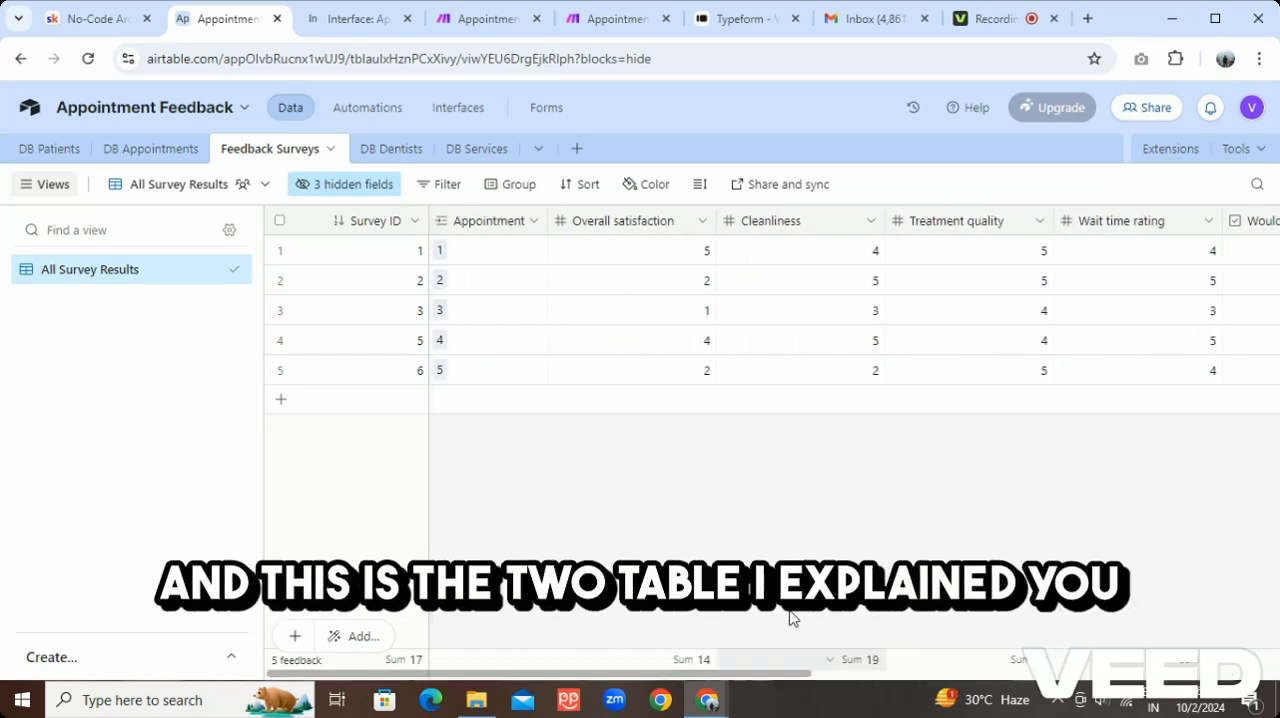
click(385, 149)
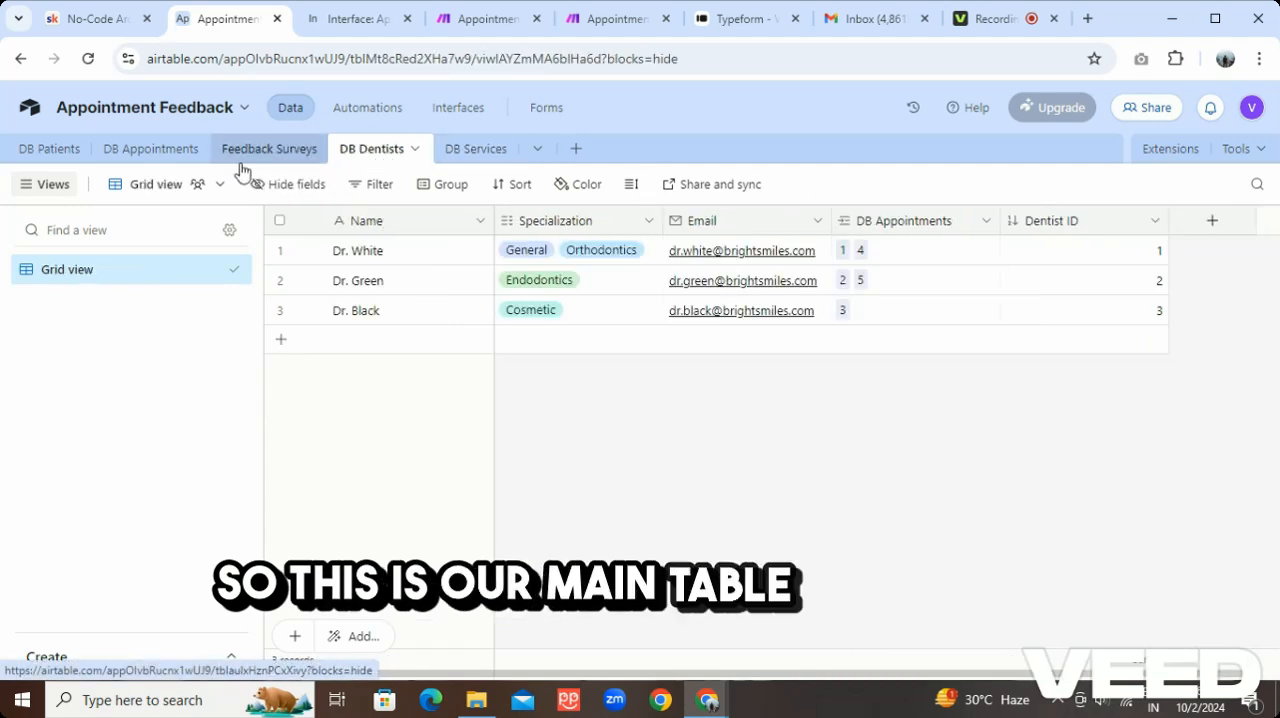
click(162, 150)
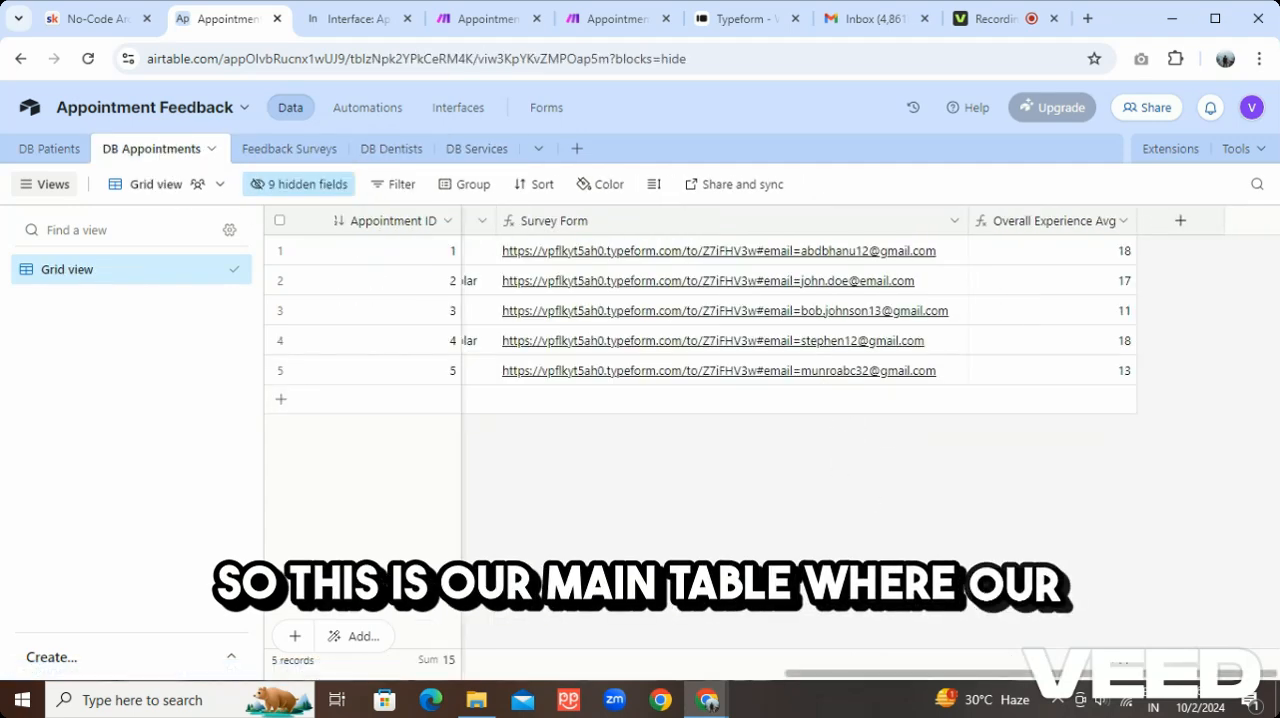
drag(925, 673, 570, 690)
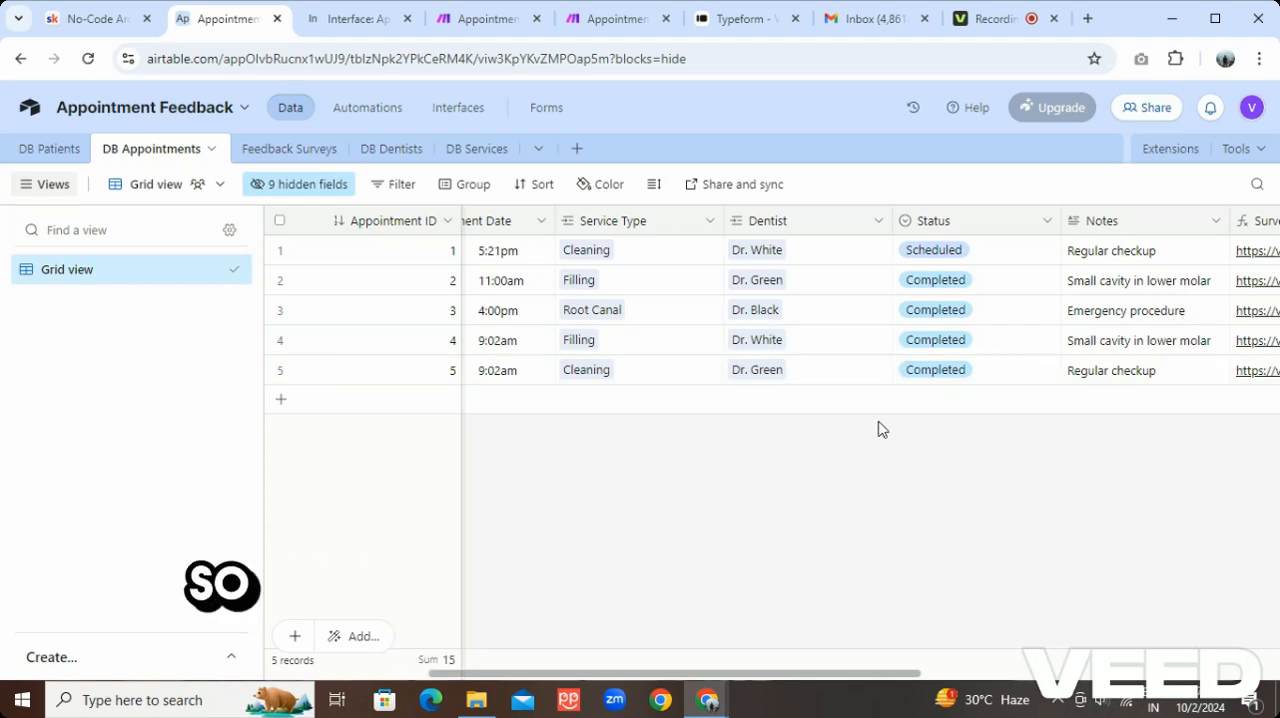
Inspect the record-matching trigger of Automation 1 and its test records, and close the record list without choosing one
click(364, 112)
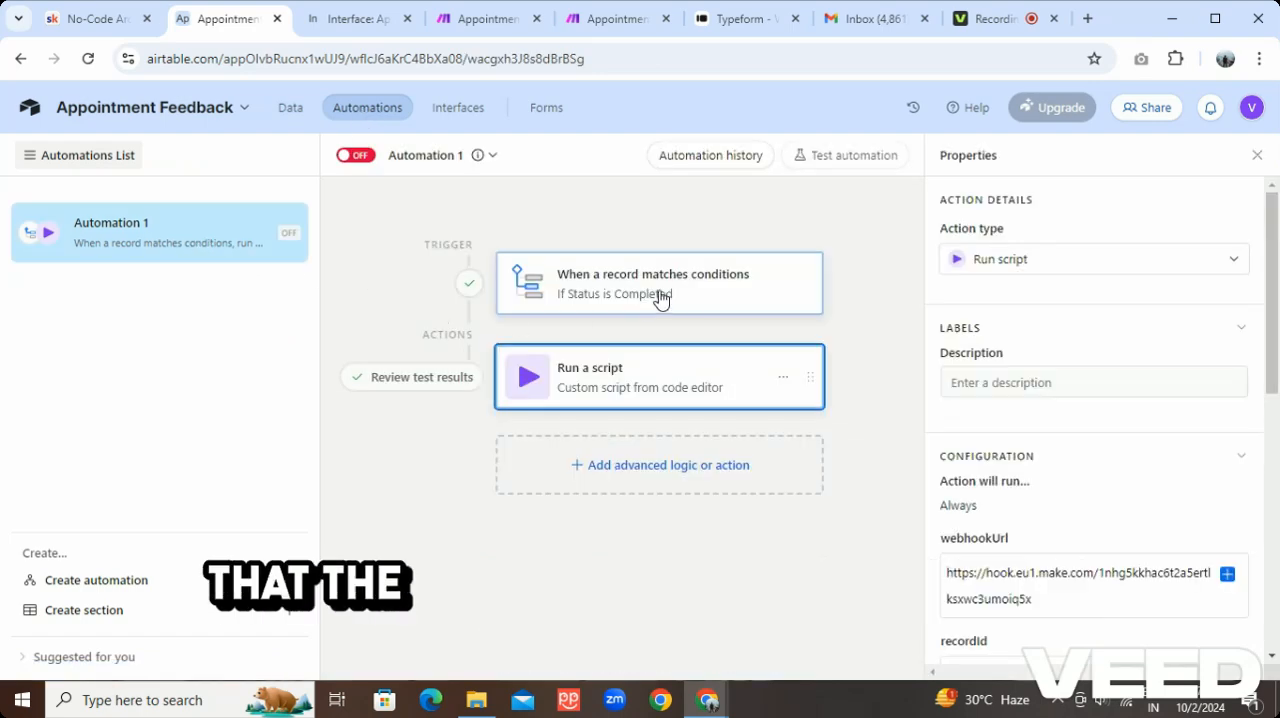
click(660, 297)
scroll(987, 407, down, 1)
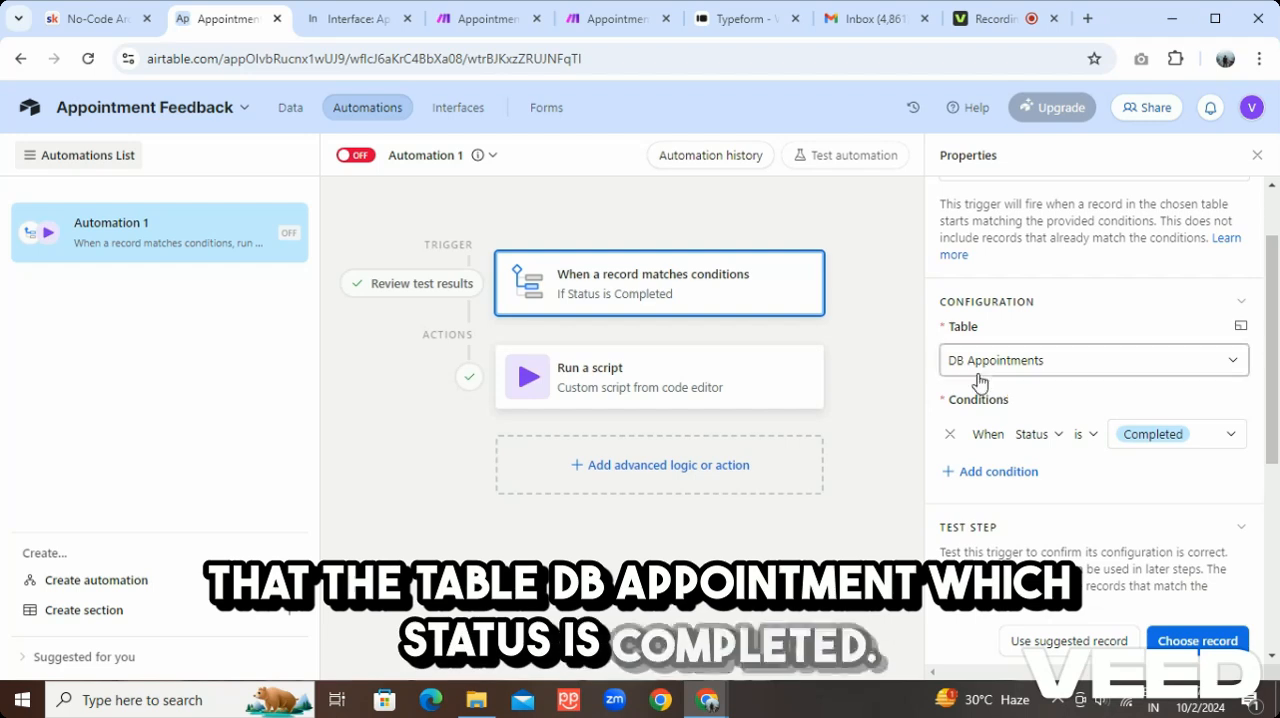
scroll(1160, 458, down, 2)
click(1177, 463)
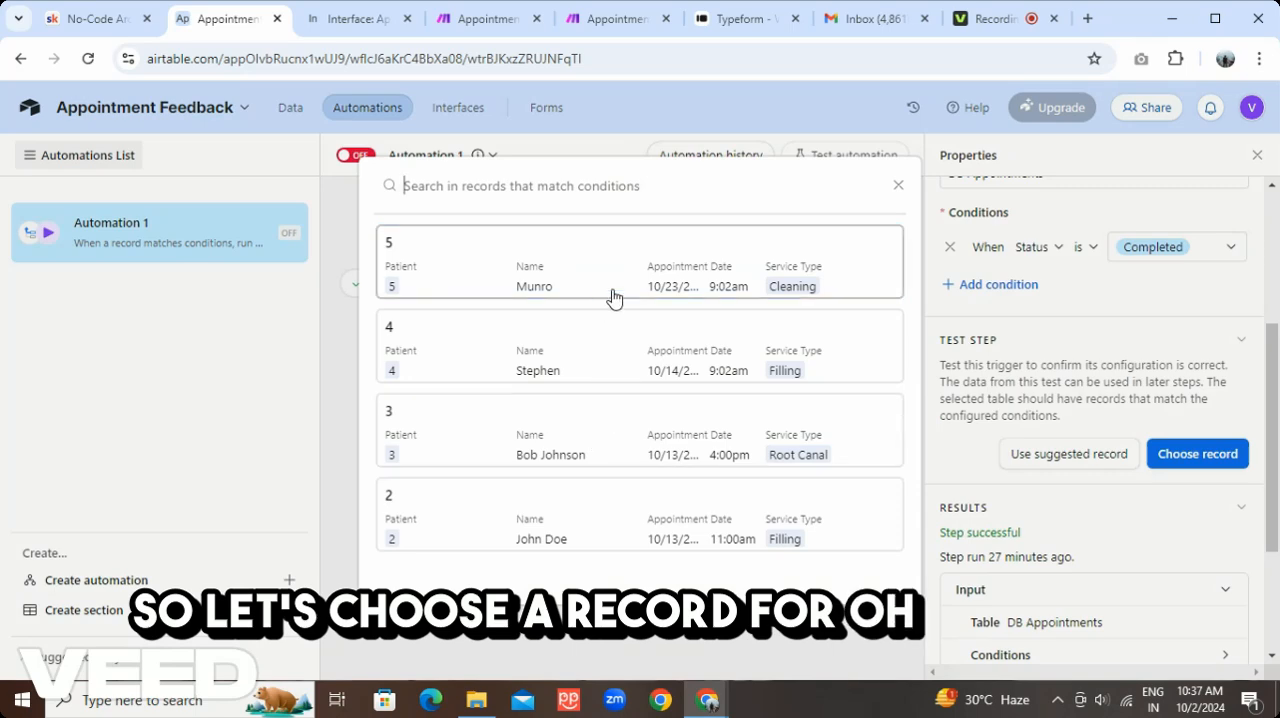
click(896, 186)
Set the Status of appointment 1 in DB Appointments to Completed
click(289, 108)
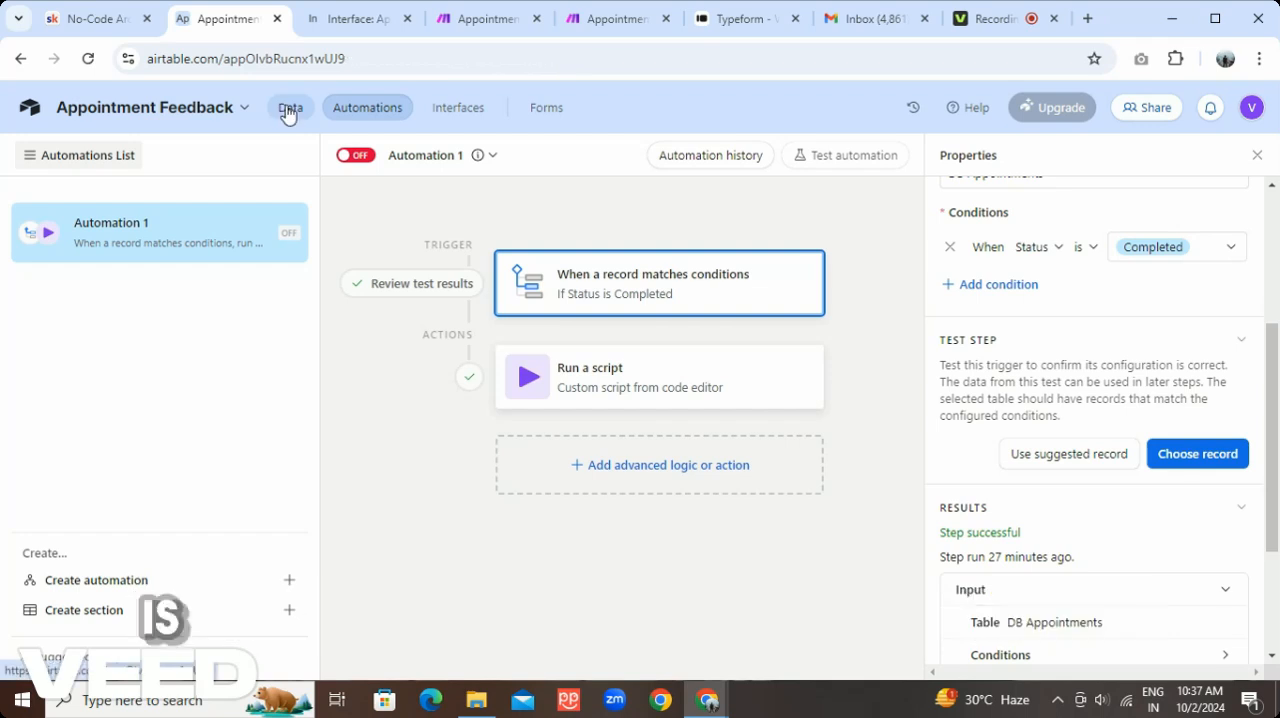
click(1055, 253)
click(1047, 250)
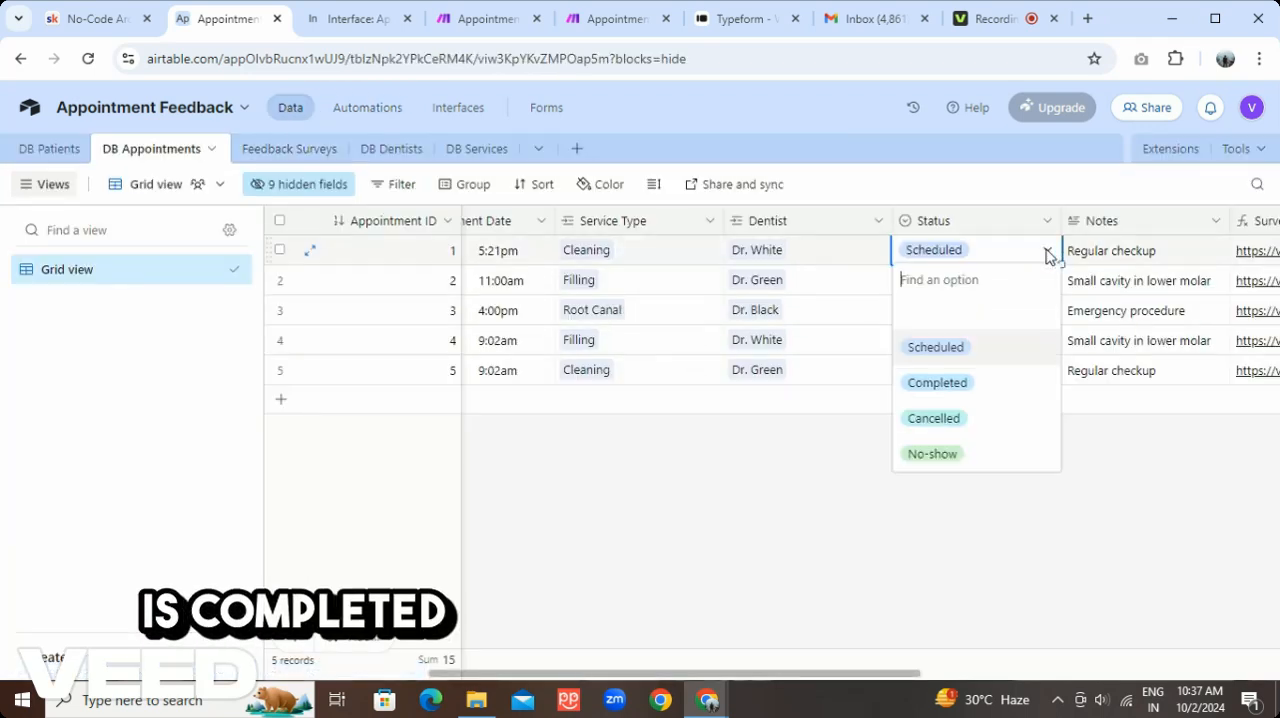
click(975, 382)
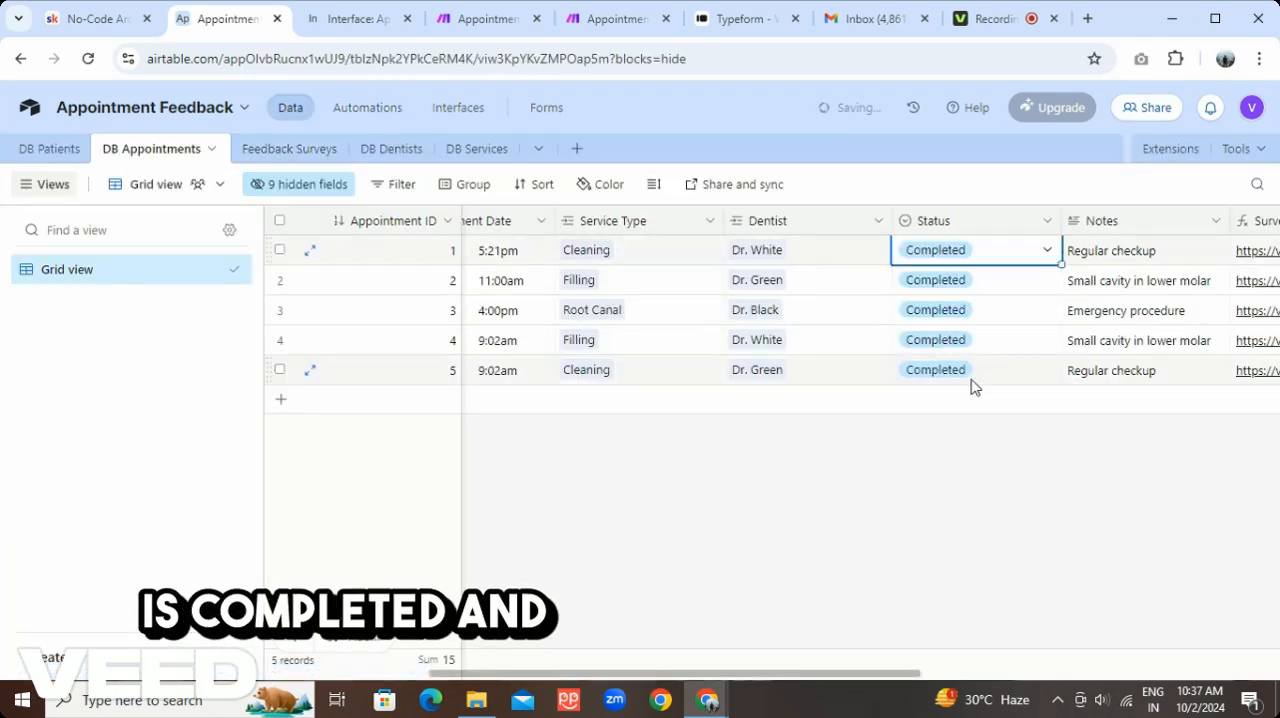
Test Automation 1's trigger with a chosen completed appointment record and open the test section of its Run a script action
click(345, 108)
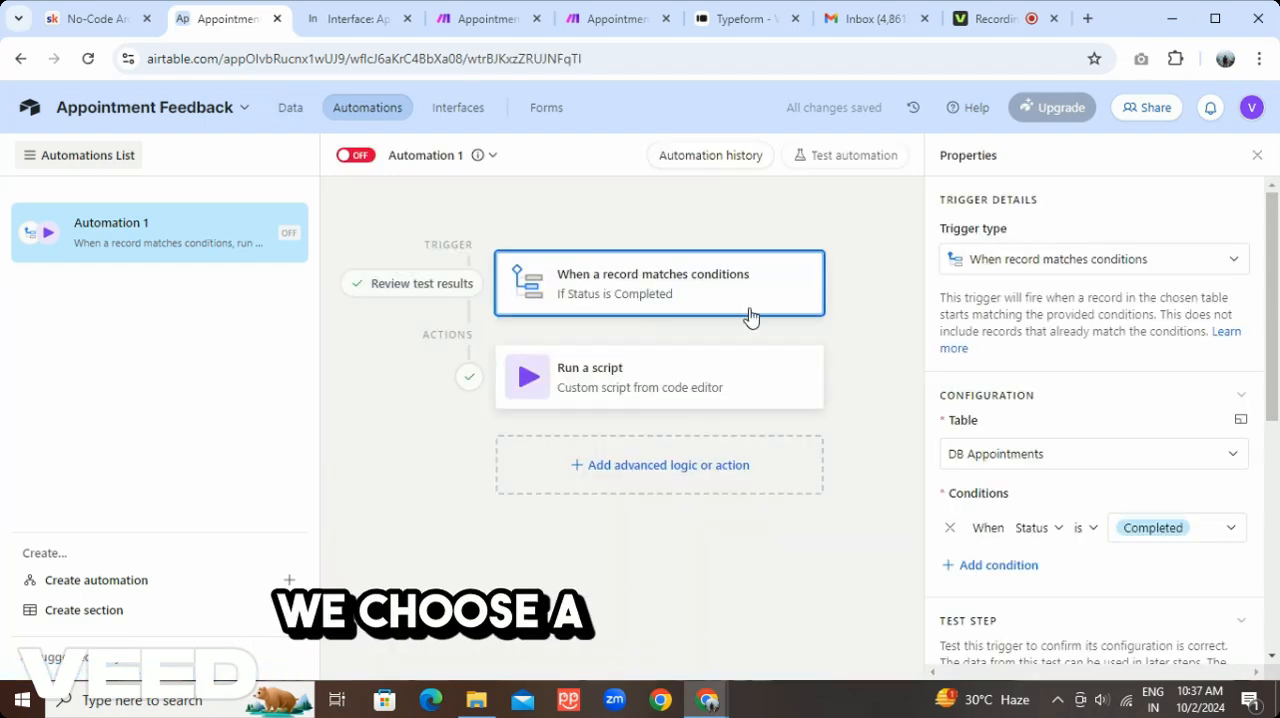
scroll(1111, 480, down, 2)
click(1185, 563)
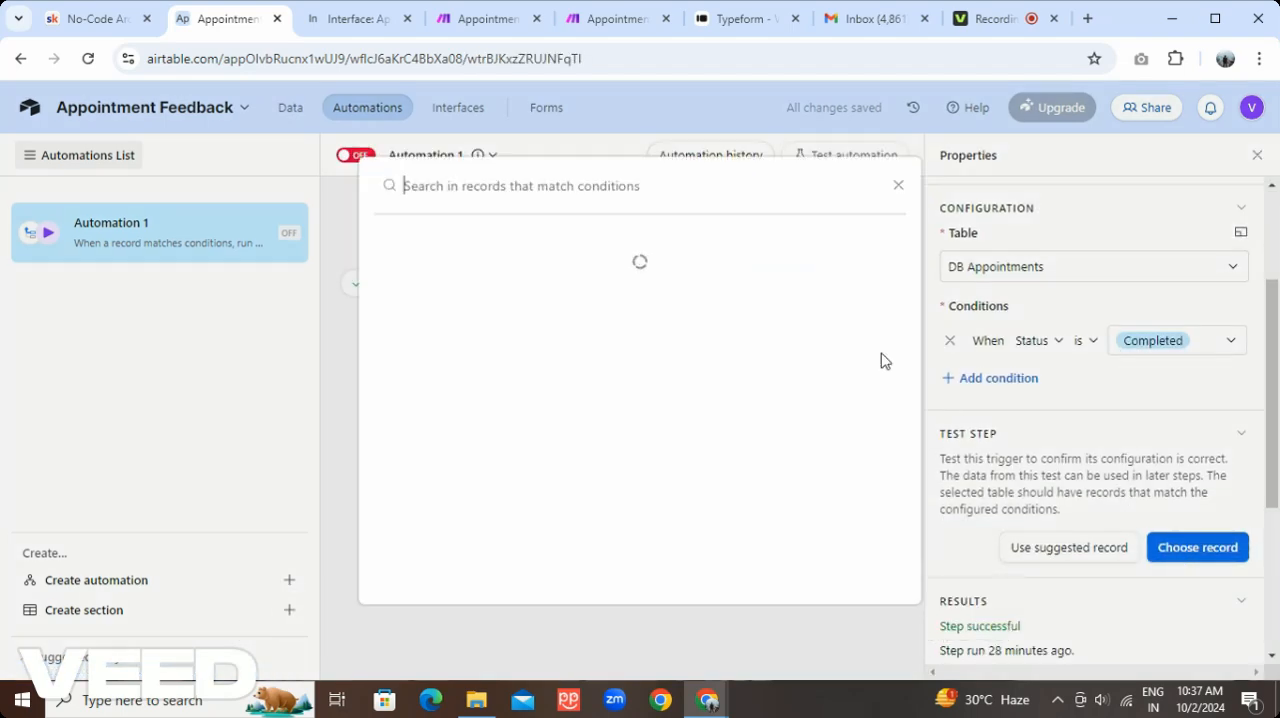
scroll(620, 330, down, 1)
click(620, 398)
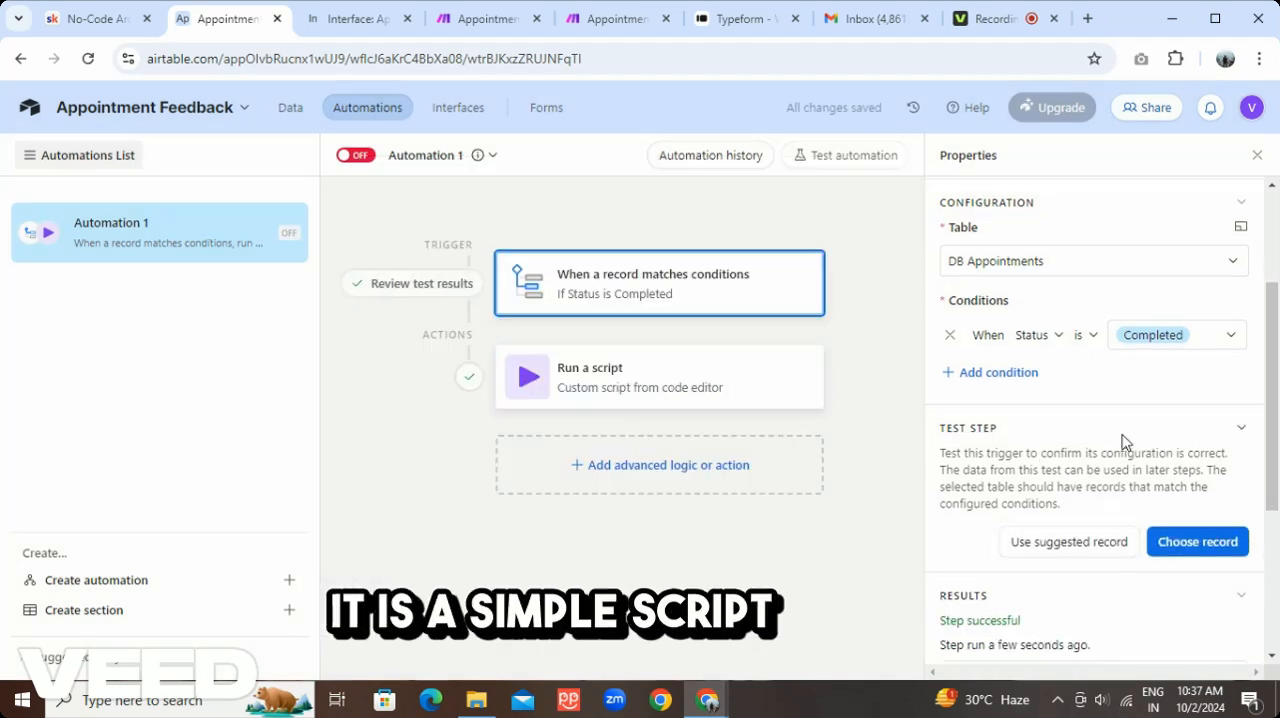
scroll(1123, 440, down, 3)
click(806, 366)
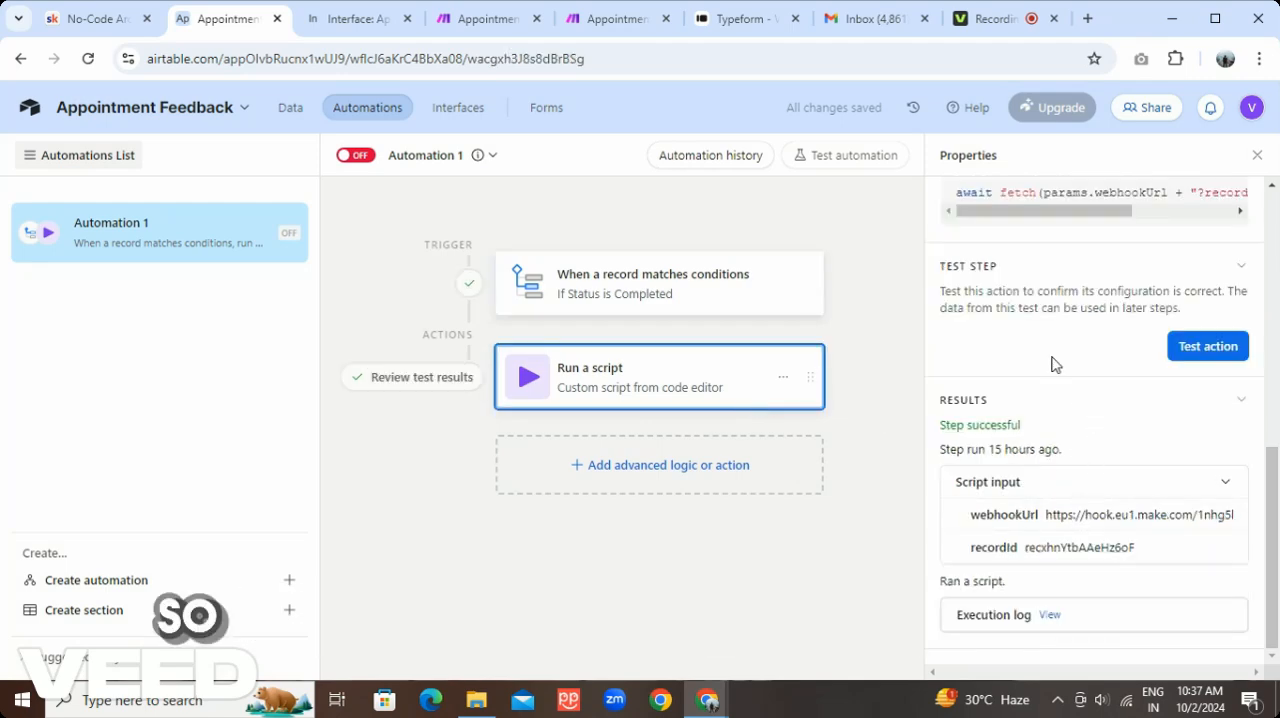
Switch to the Appointment Feedback - 1 scenario in Make, open it for editing, run it once and close the log
click(465, 20)
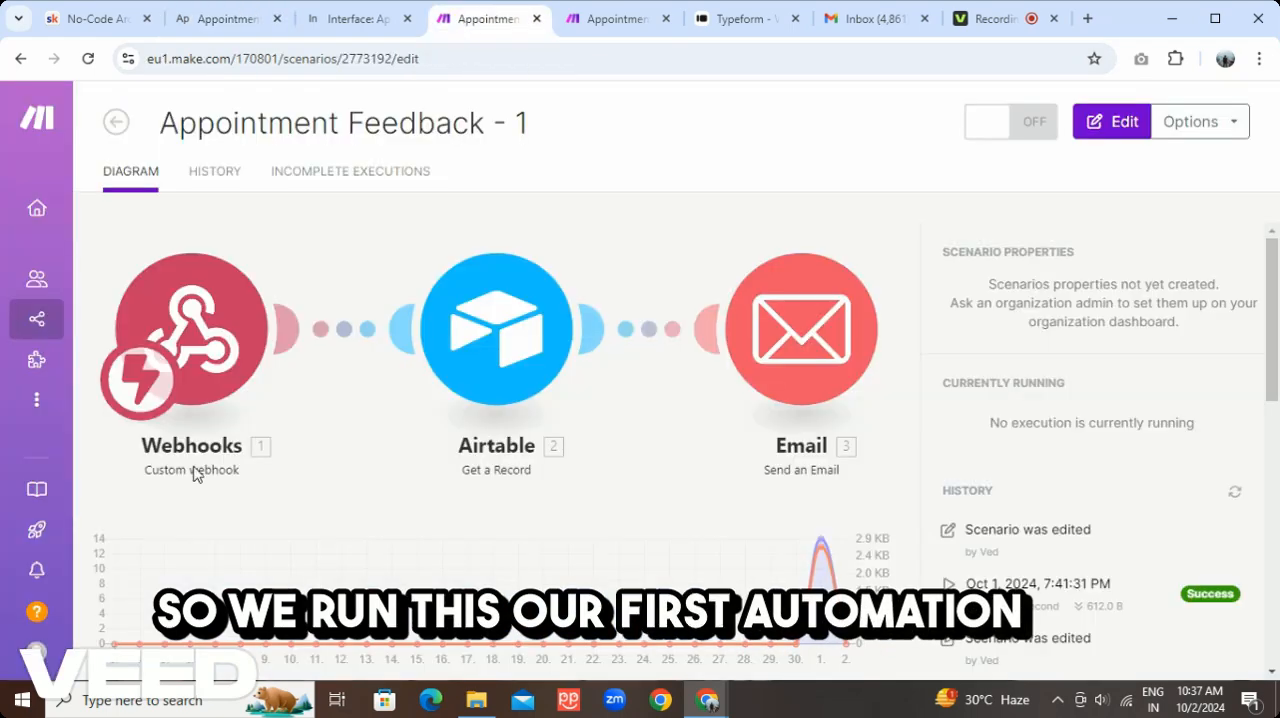
click(1103, 136)
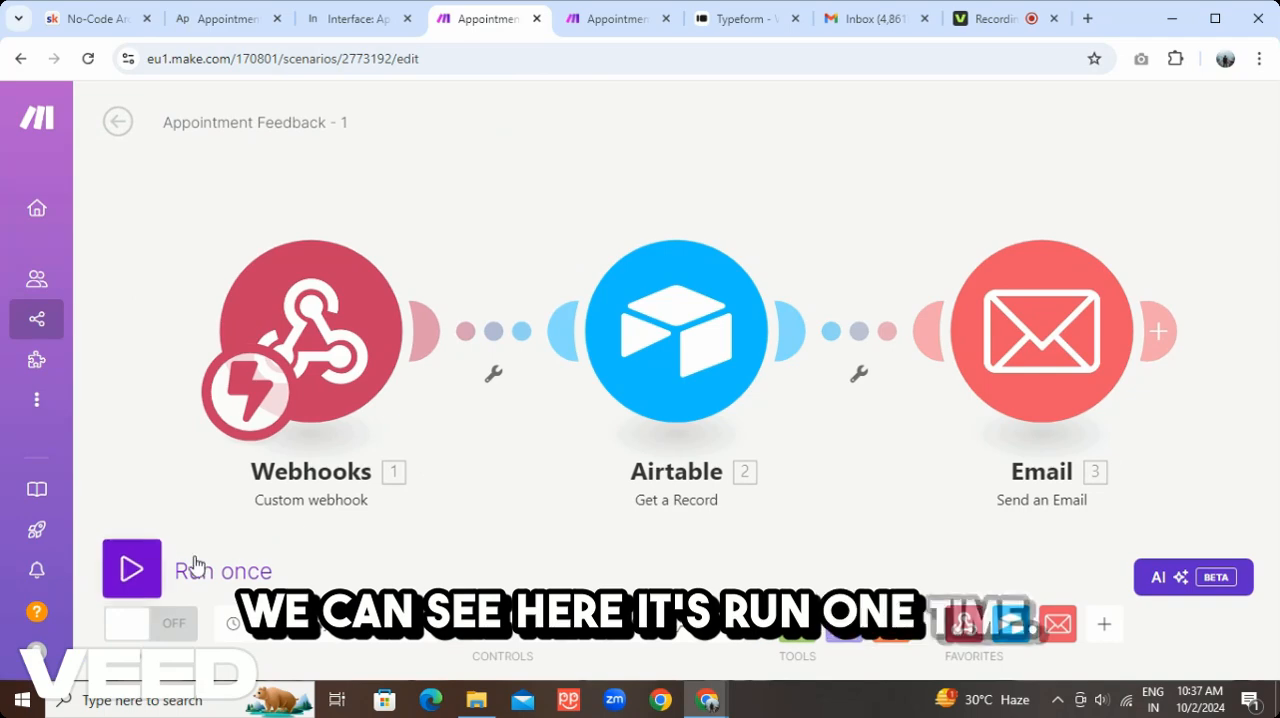
click(133, 570)
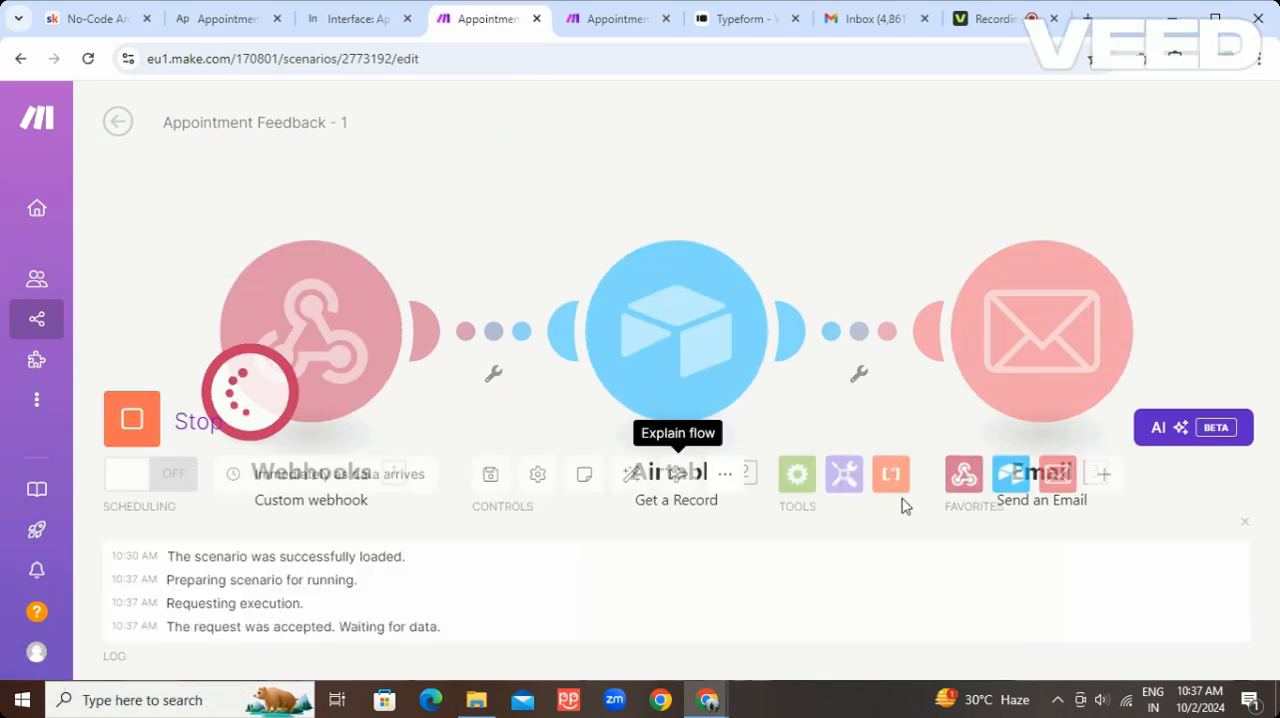
click(1247, 522)
scroll(928, 470, down, 2)
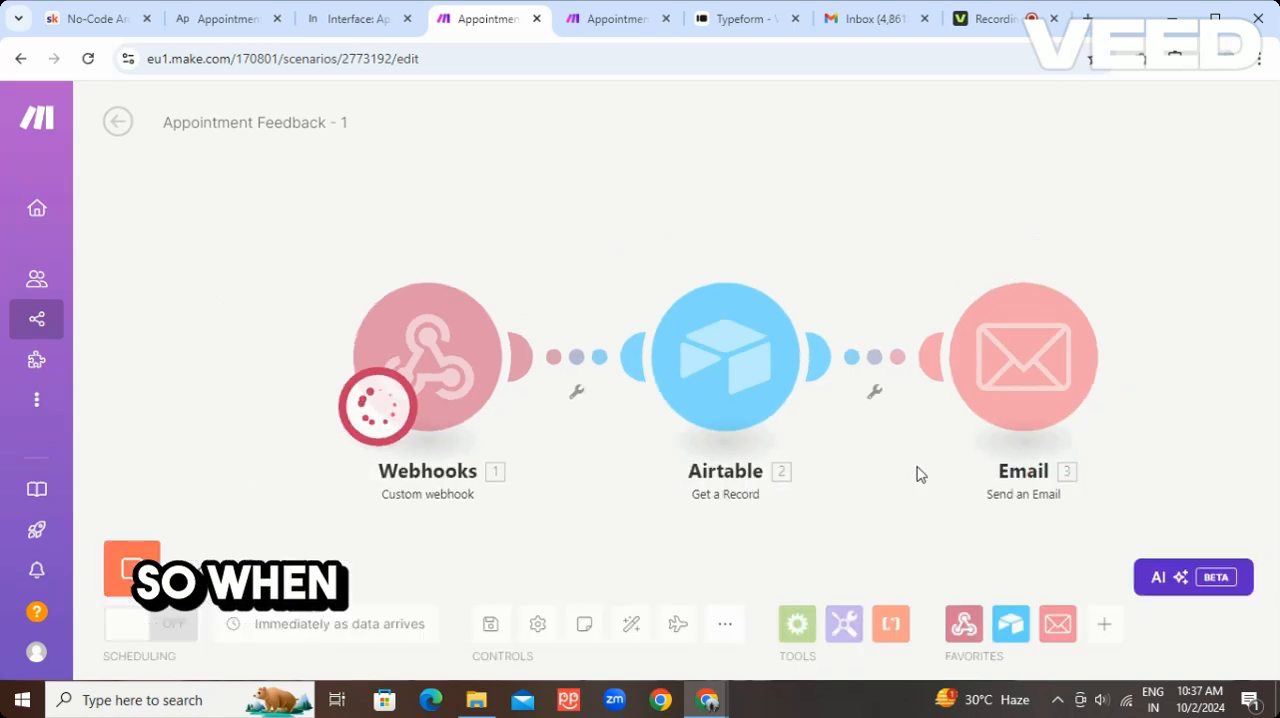
drag(917, 467, 845, 453)
Test the Run a script action in Airtable to trigger the webhook, and return to the Make scenario
click(228, 19)
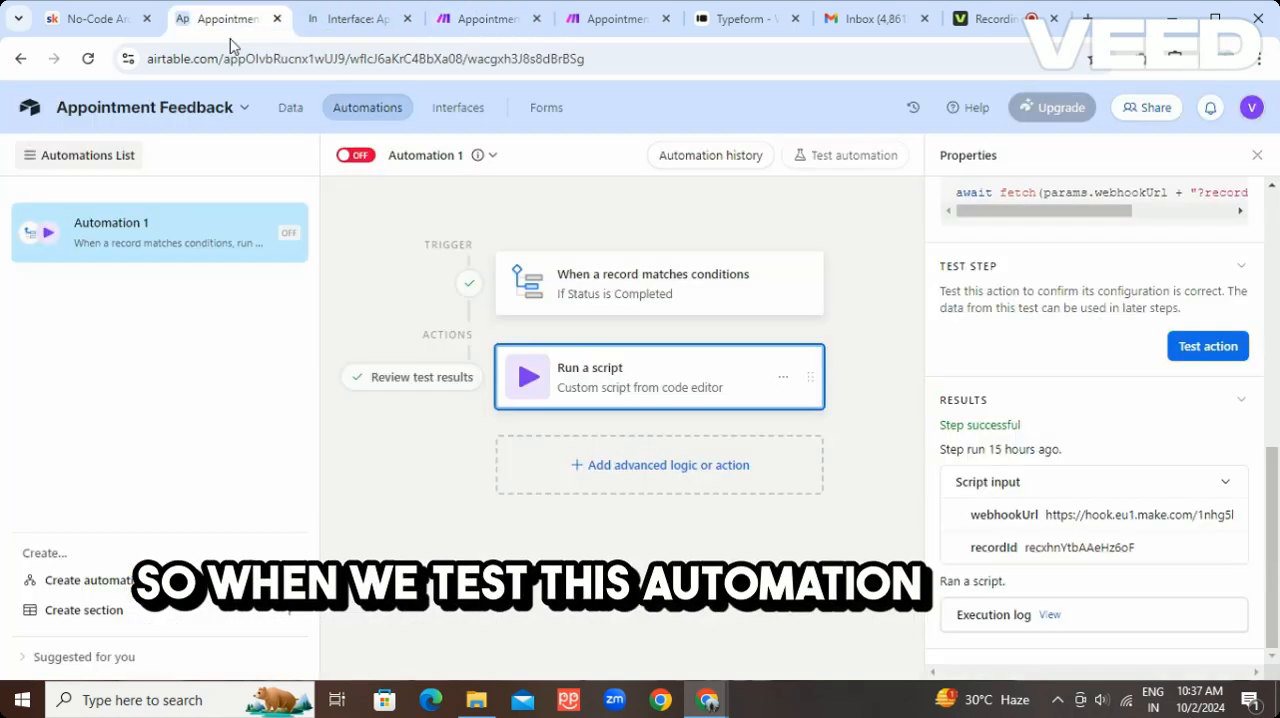
click(1207, 346)
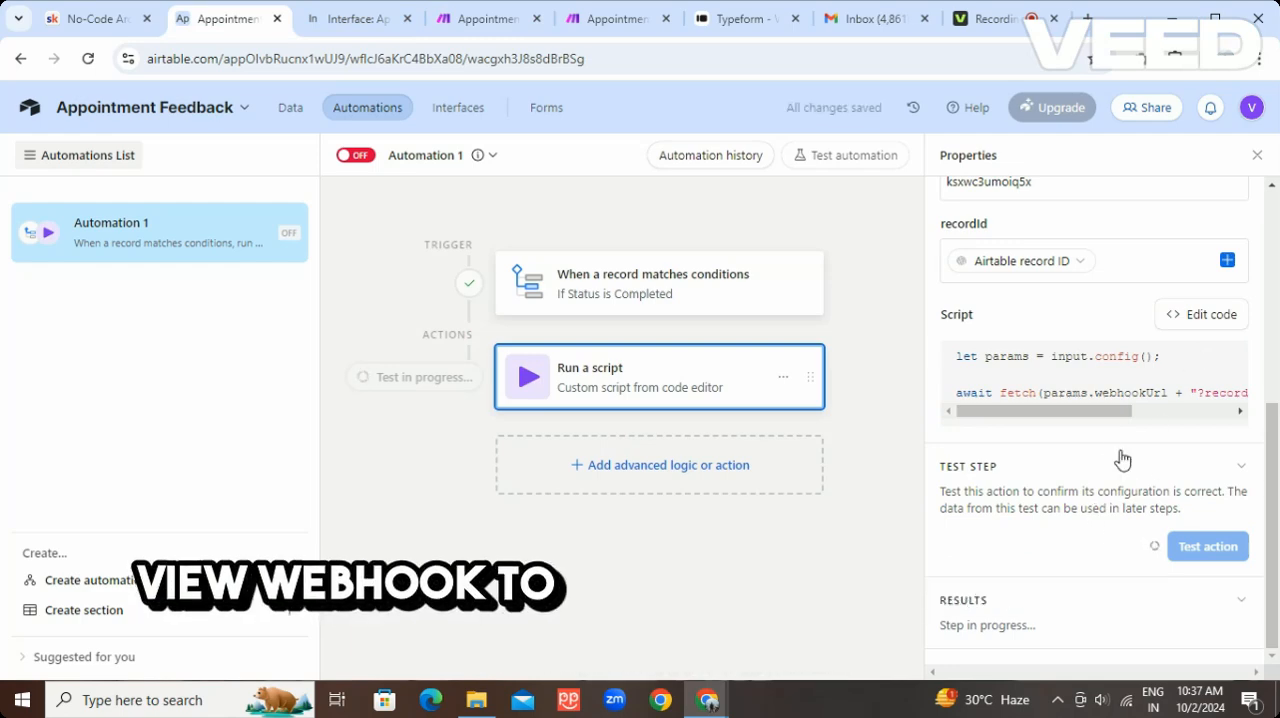
click(487, 19)
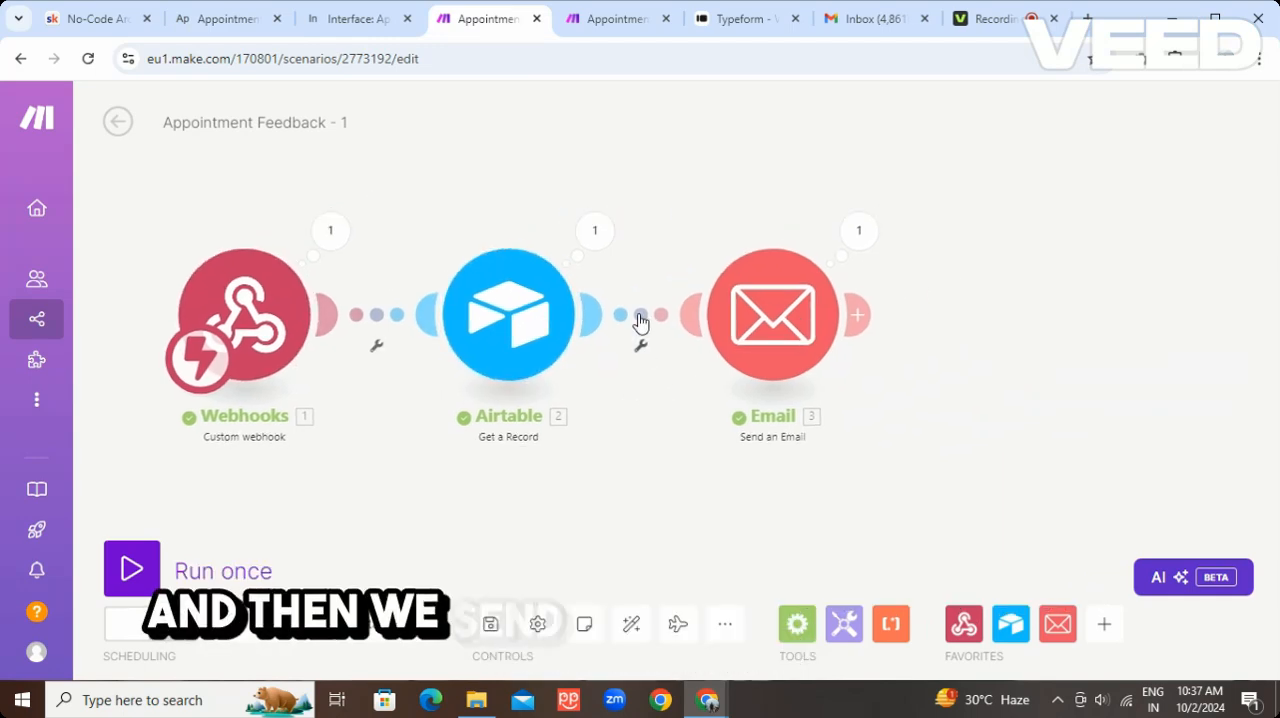
Review the Send an Email module's recipient mapping, subject and HTML content, and close its settings without changes
drag(925, 397, 924, 341)
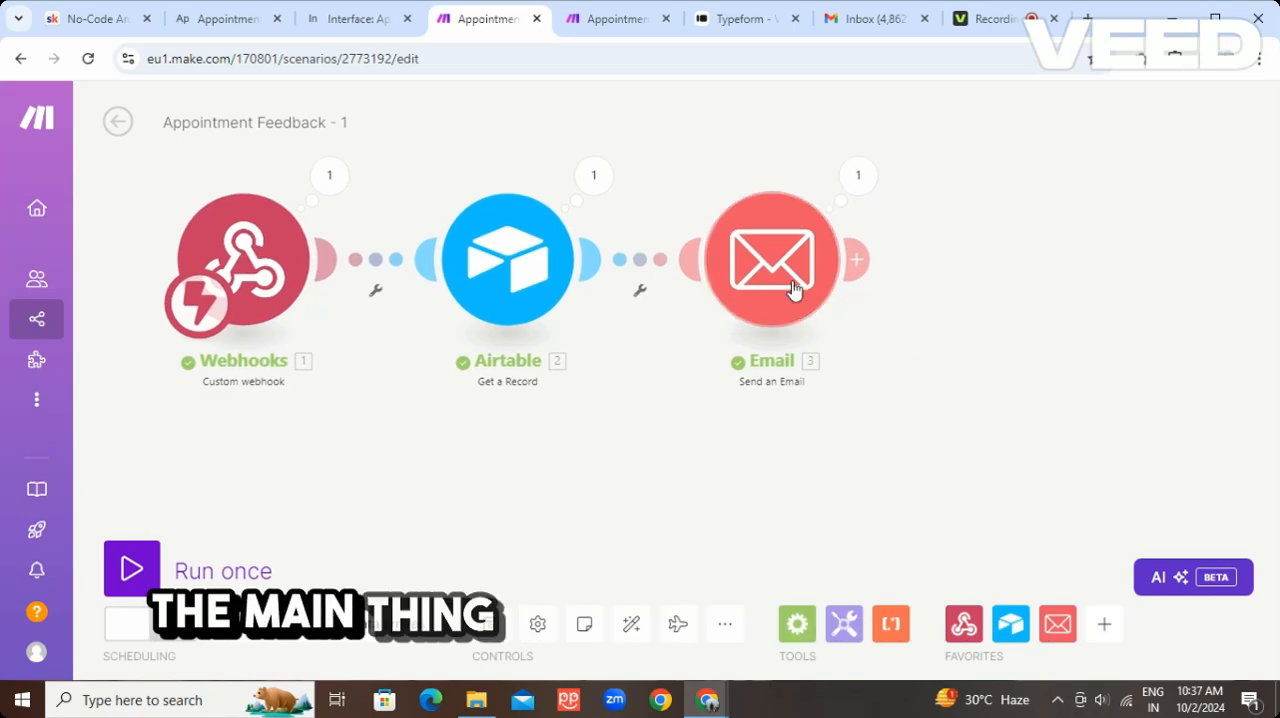
right_click(786, 288)
click(806, 302)
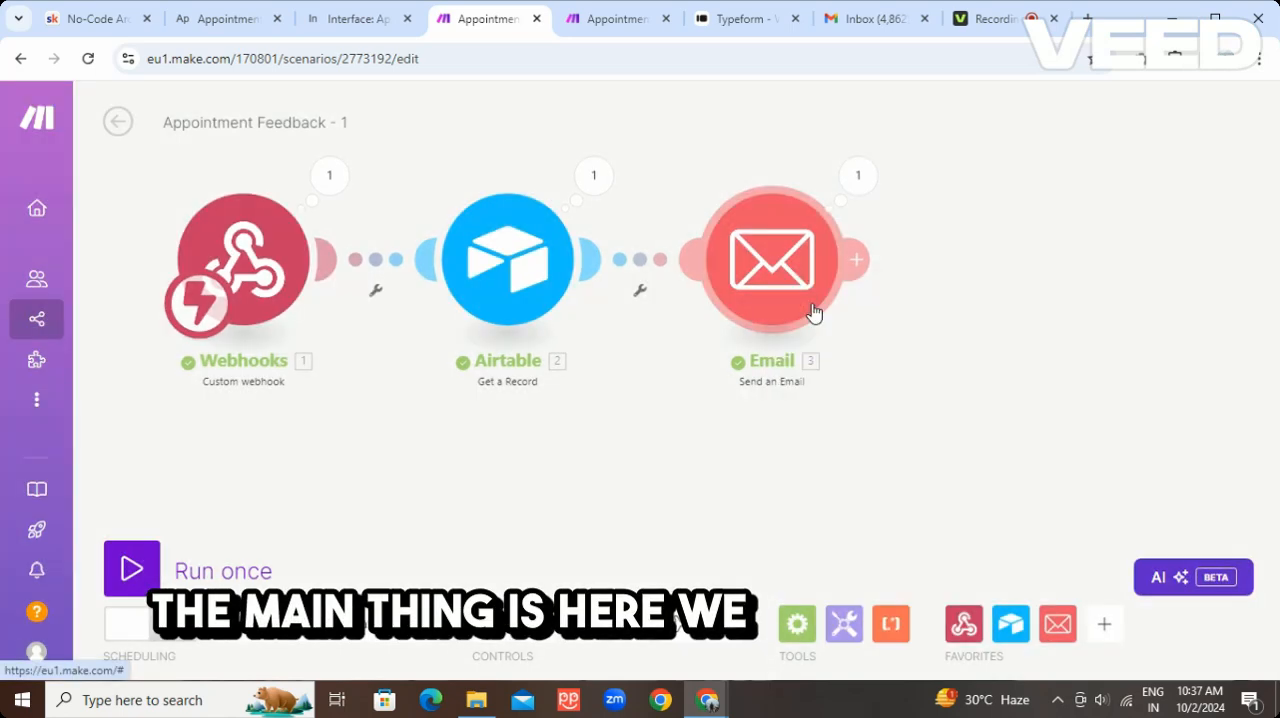
scroll(1010, 397, down, 2)
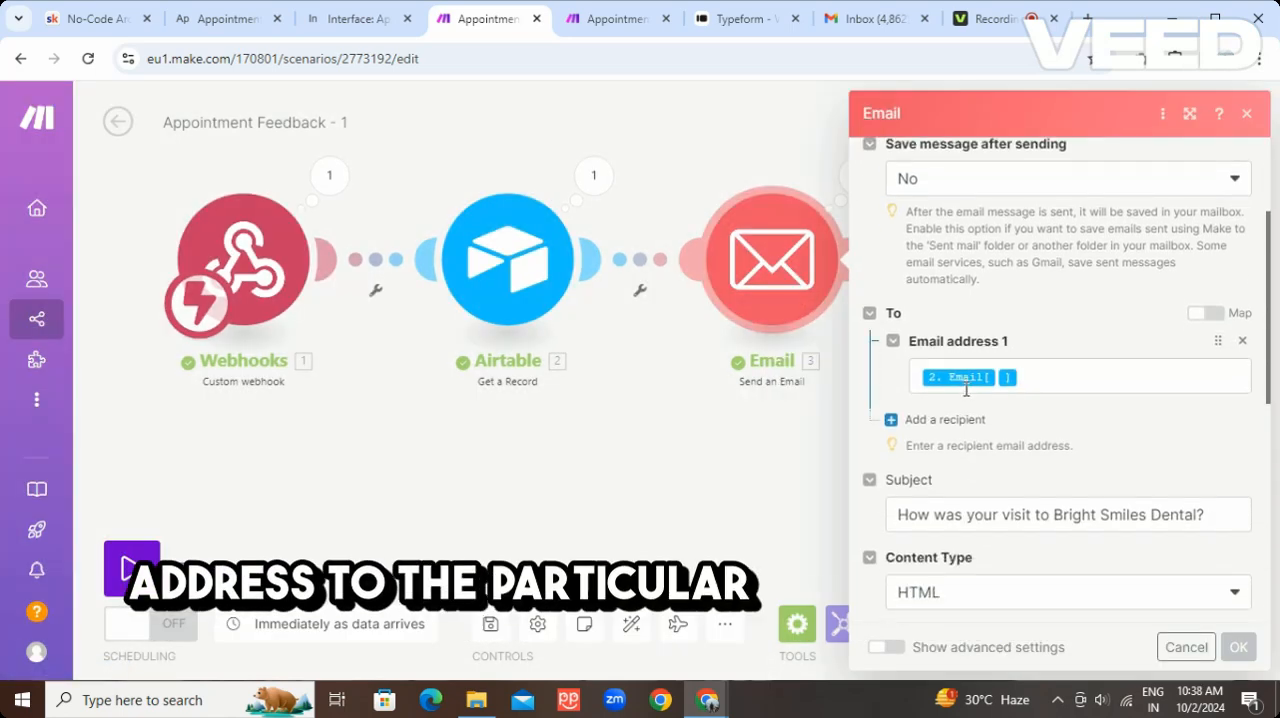
scroll(1010, 384, down, 1)
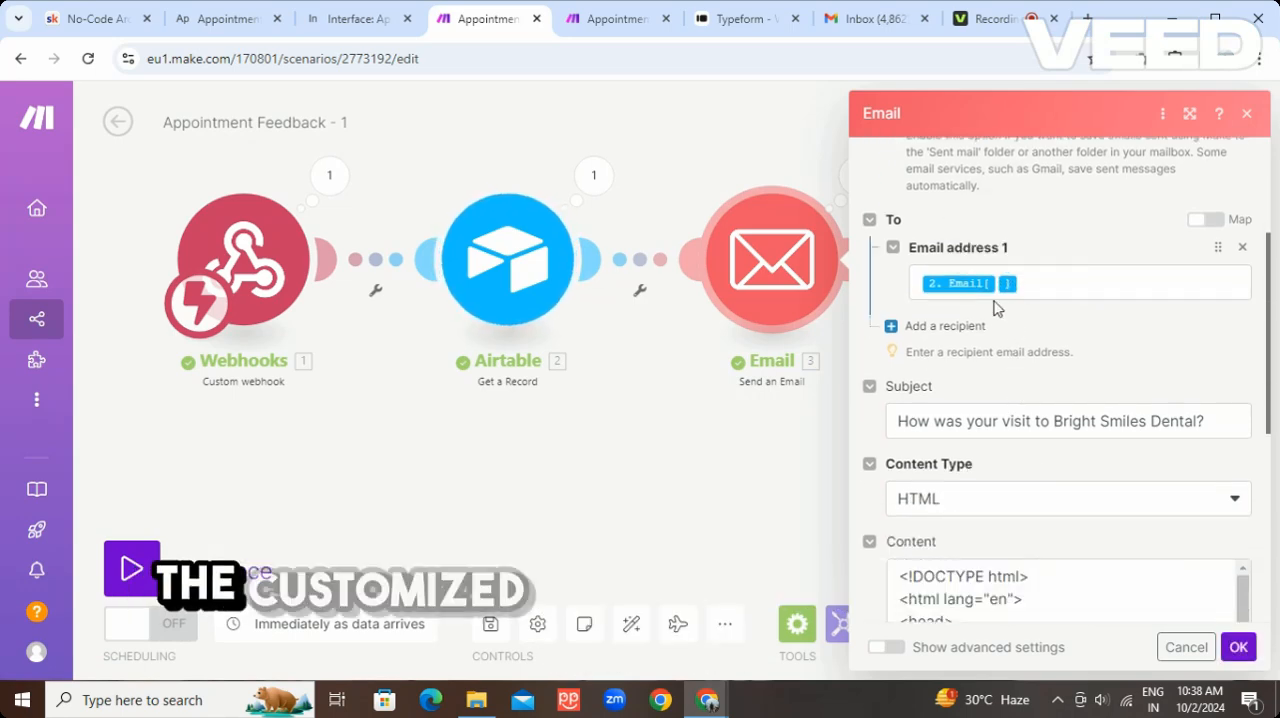
scroll(960, 325, down, 1)
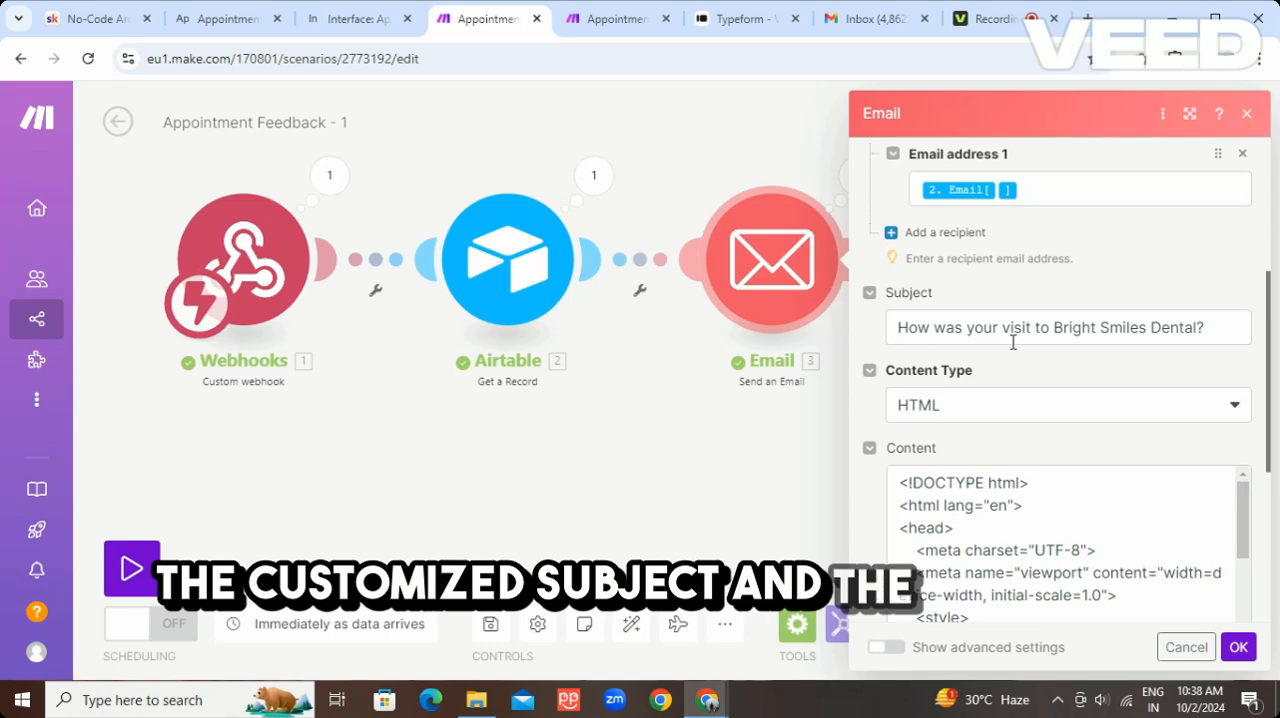
scroll(961, 341, down, 1)
scroll(1017, 355, down, 3)
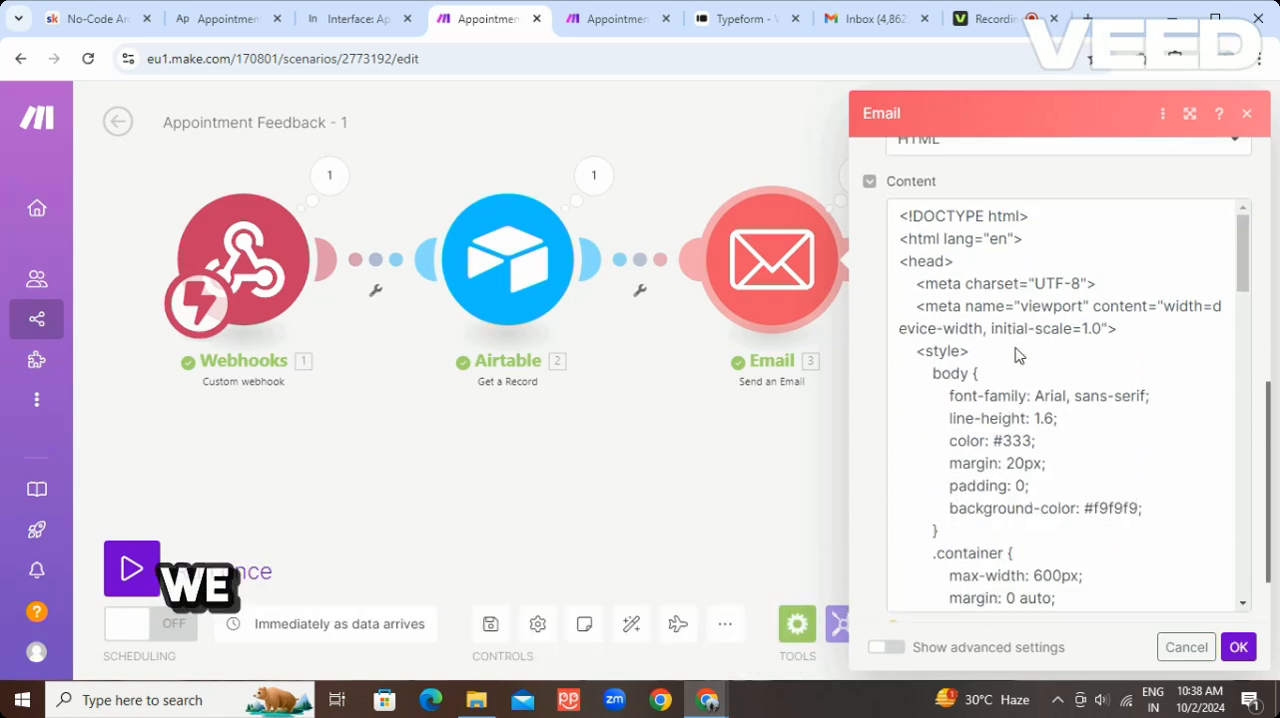
scroll(1036, 408, down, 2)
scroll(1036, 408, down, 6)
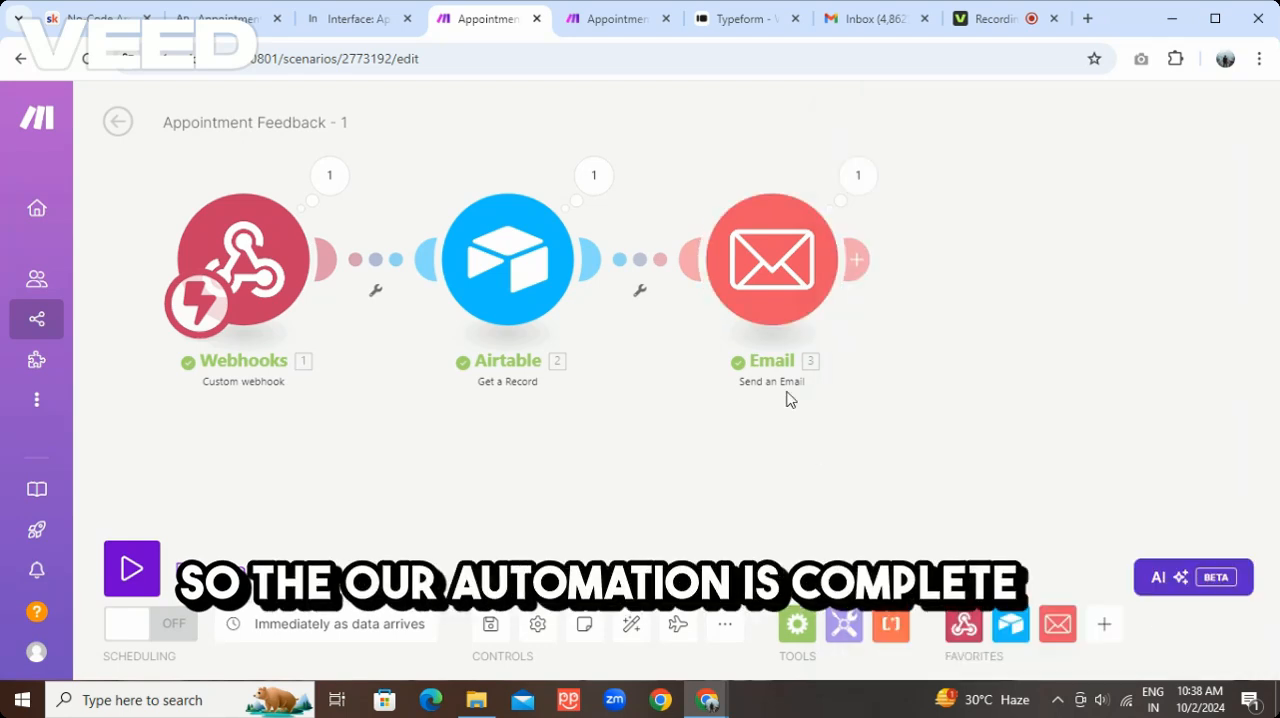
click(1195, 647)
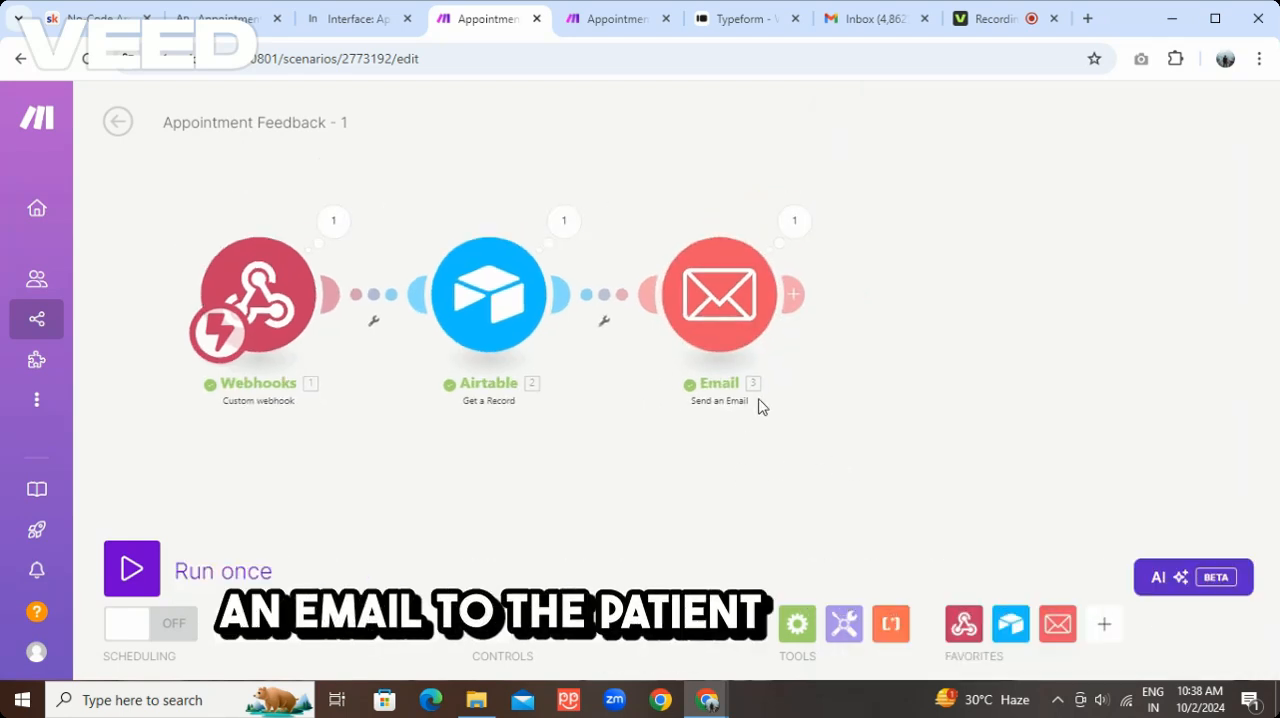
Switch to Gmail, read the Bright Smiles Dental visit email and open its feedback survey beside the Typeform tab
click(866, 18)
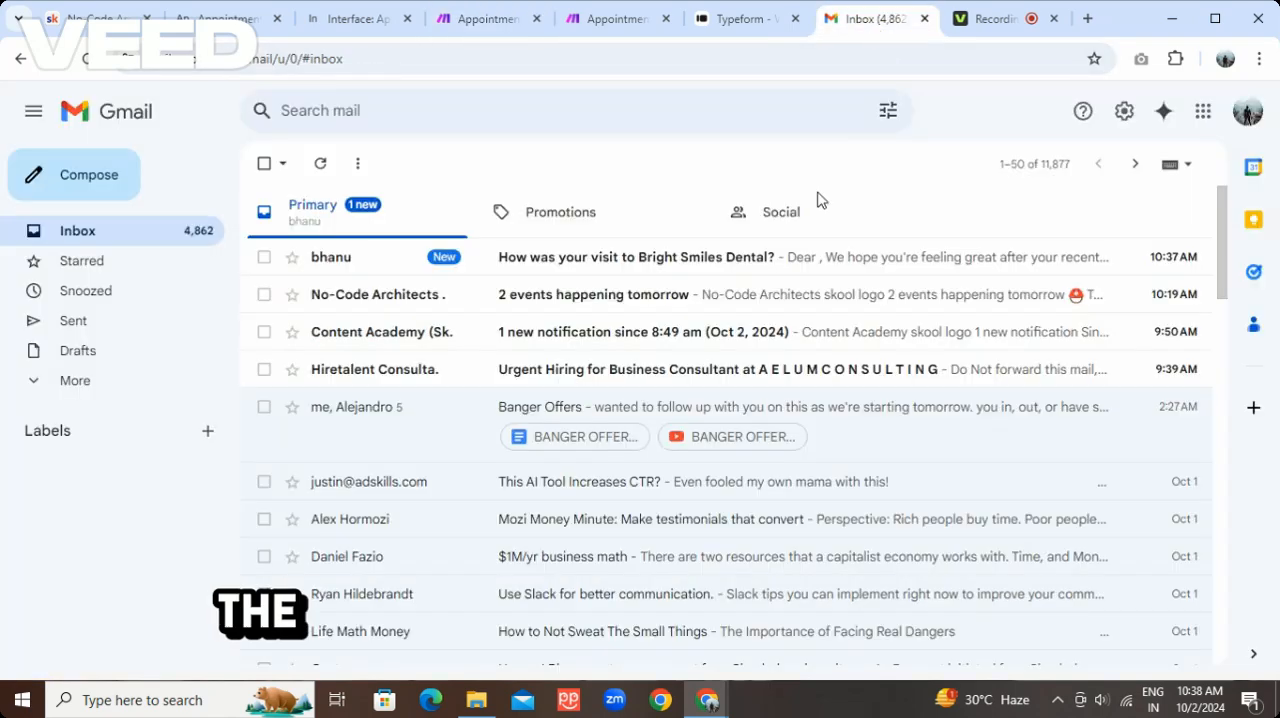
click(605, 279)
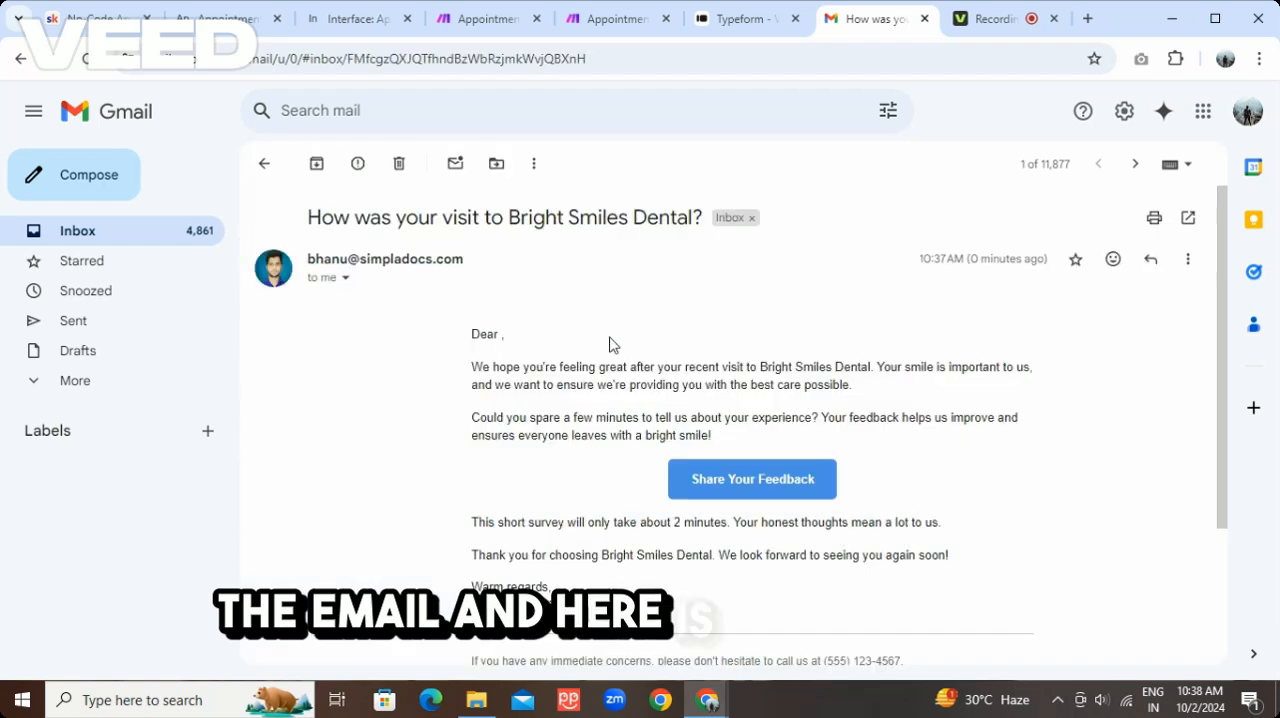
scroll(613, 344, down, 1)
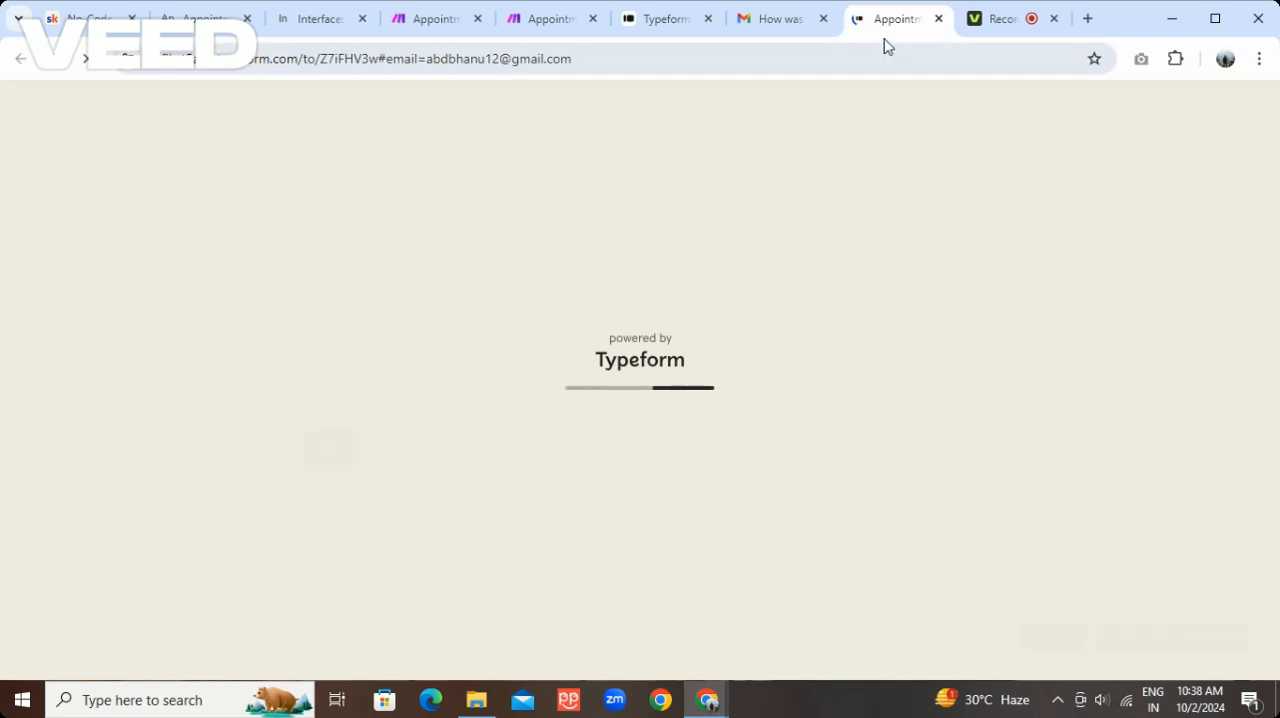
drag(893, 30, 786, 34)
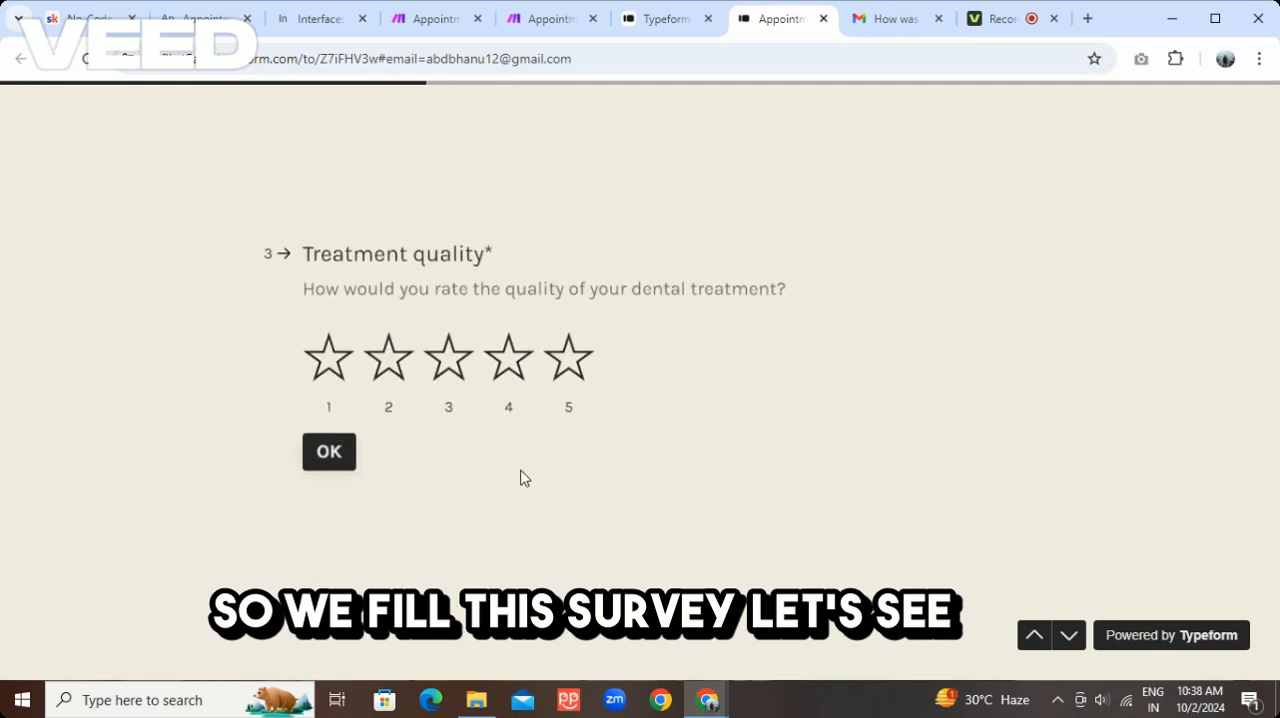
Rate Treatment quality 5 and Wait time 4 in the survey, and enter "good" as the comment
click(568, 370)
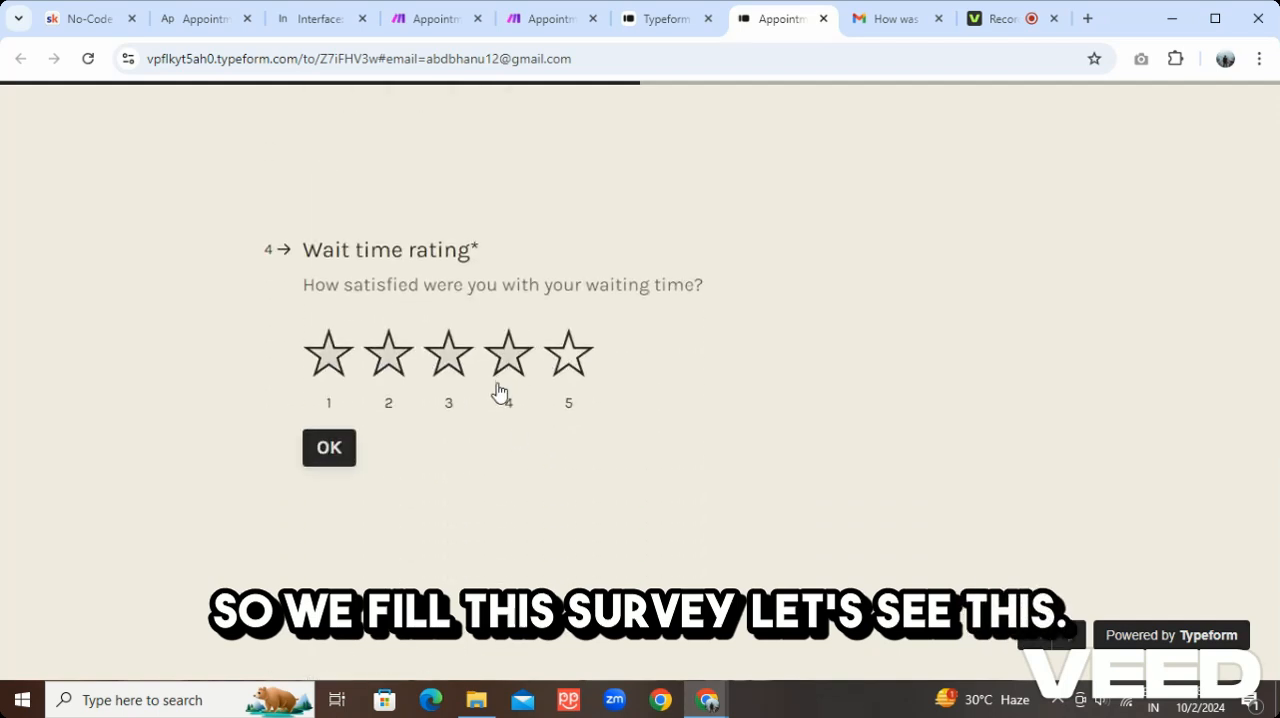
click(505, 362)
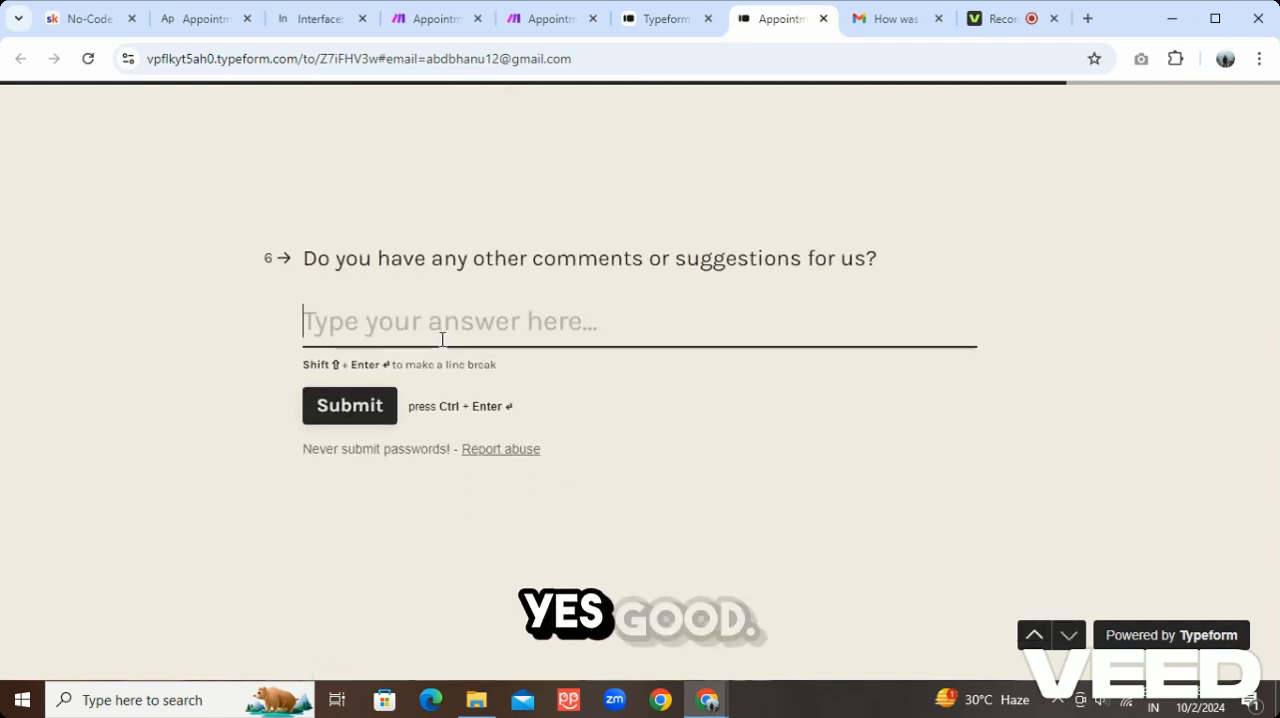
text(good)
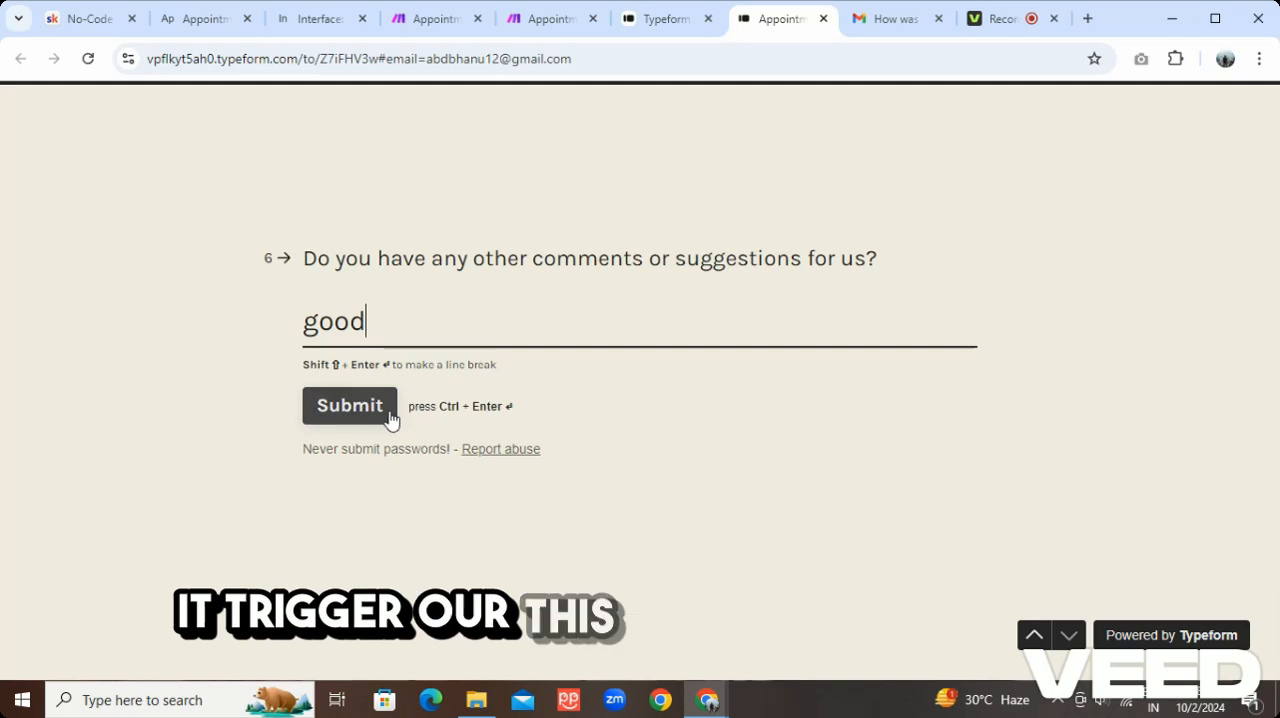
Open the Appointment Feedback - 2 scenario in Make for editing and review the Search Records module's table, formula and limit
click(547, 30)
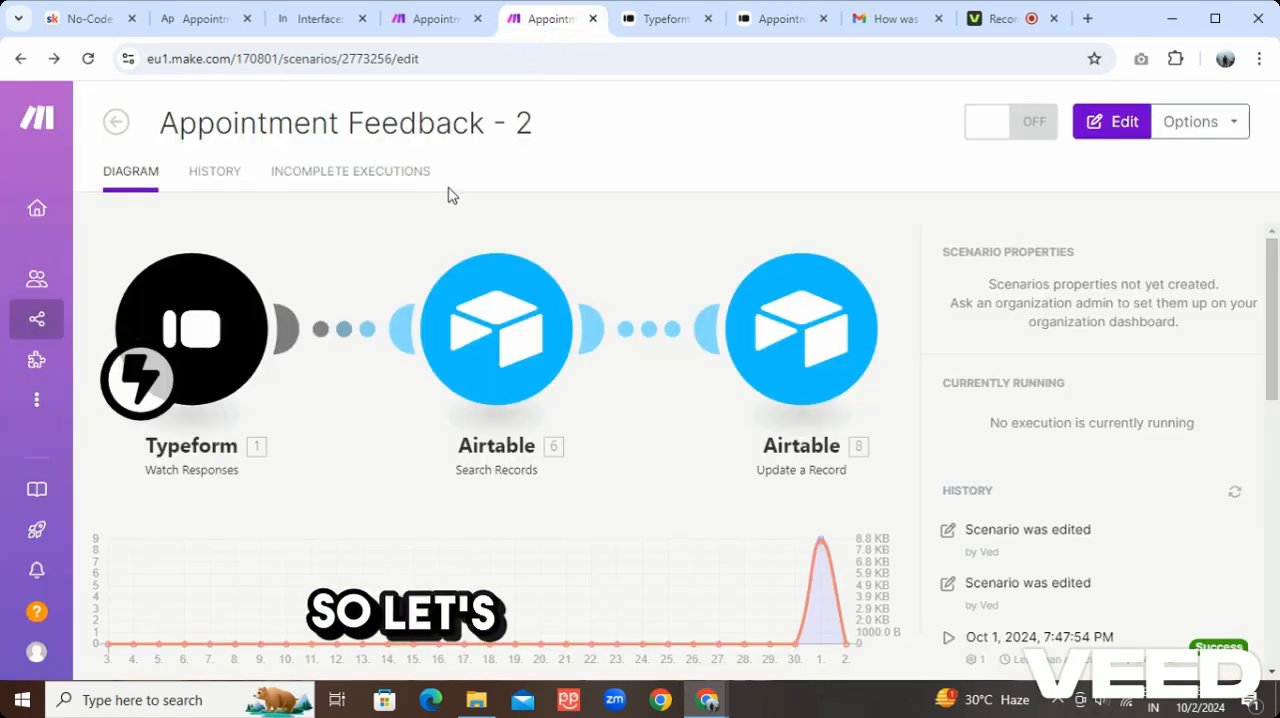
click(1093, 133)
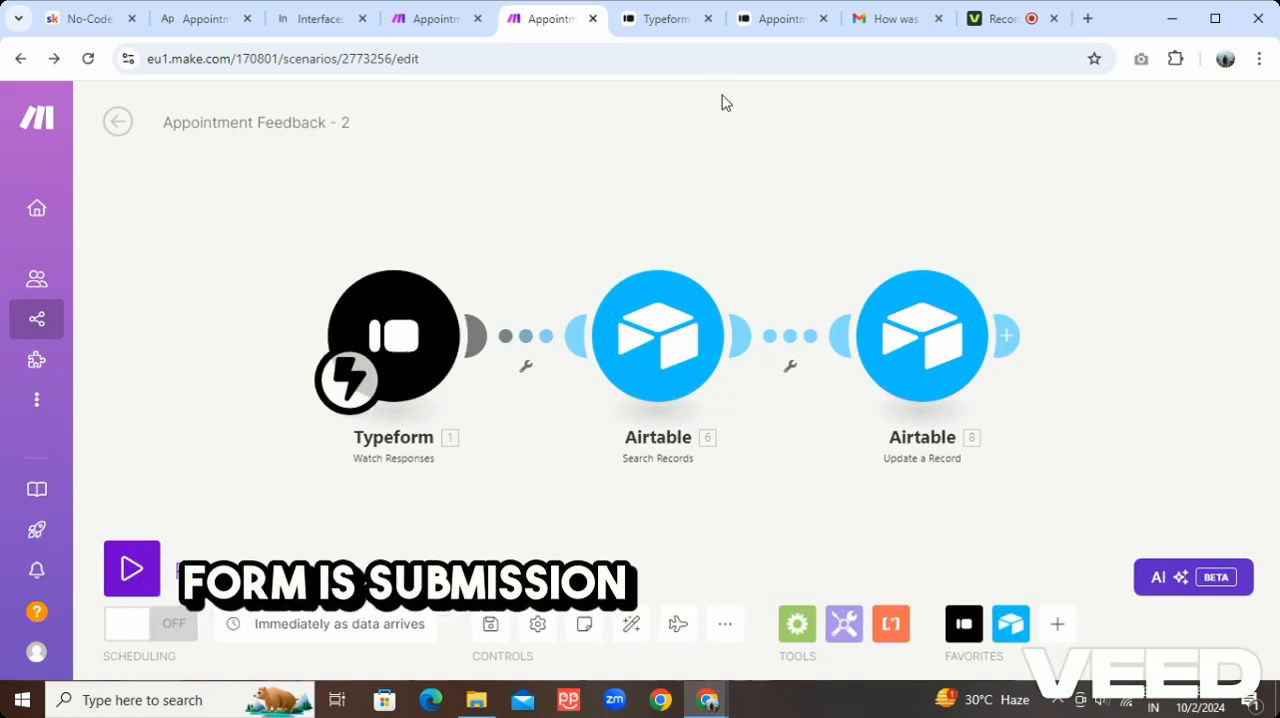
right_click(663, 340)
click(705, 355)
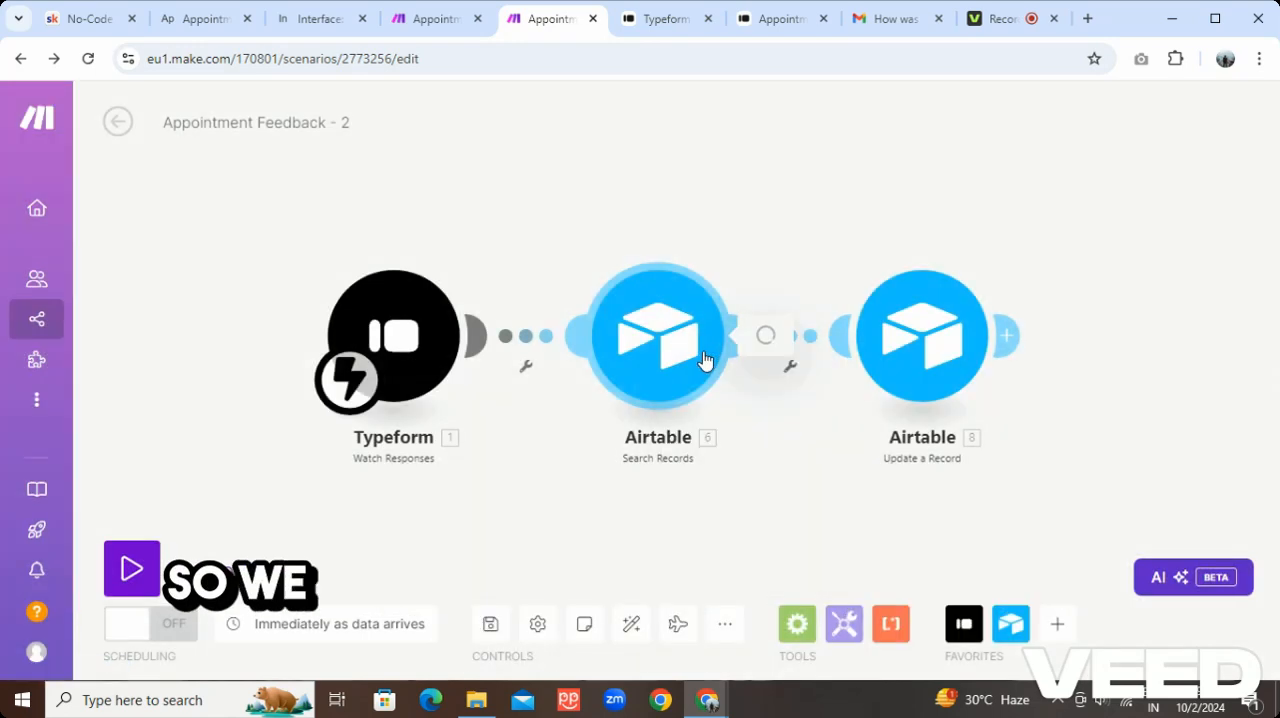
scroll(885, 342, down, 1)
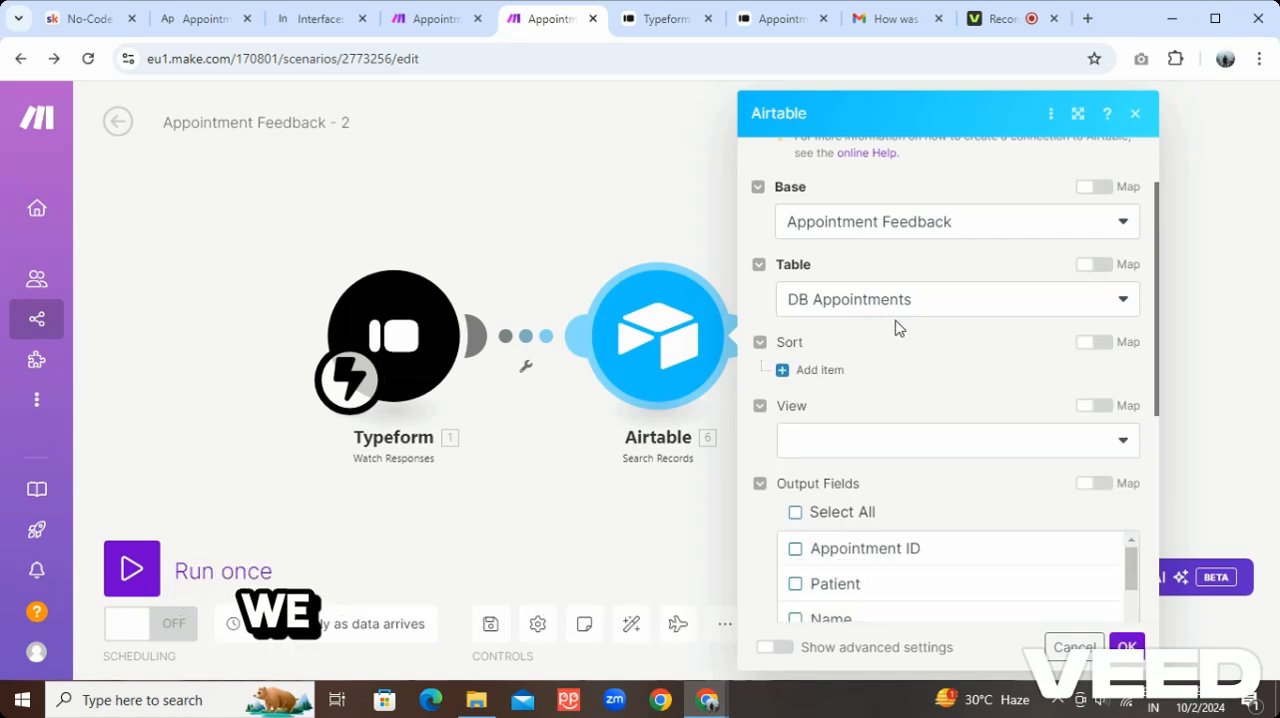
scroll(880, 325, down, 5)
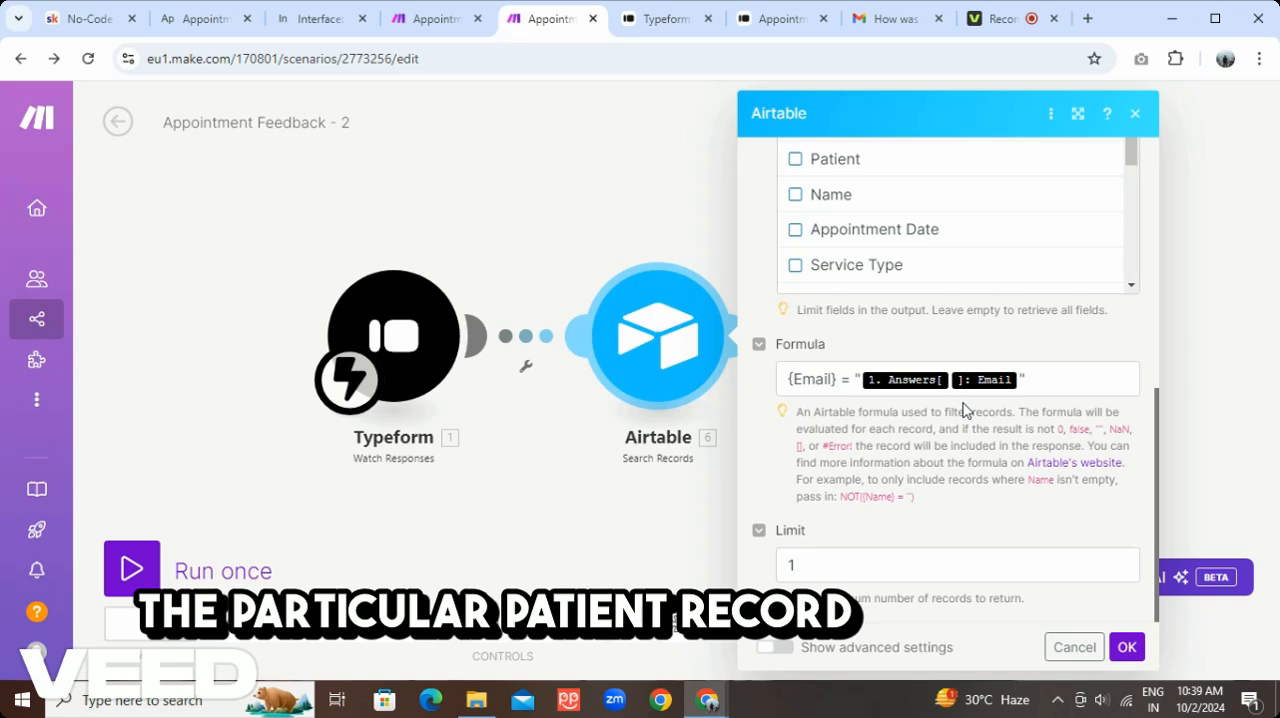
click(1074, 647)
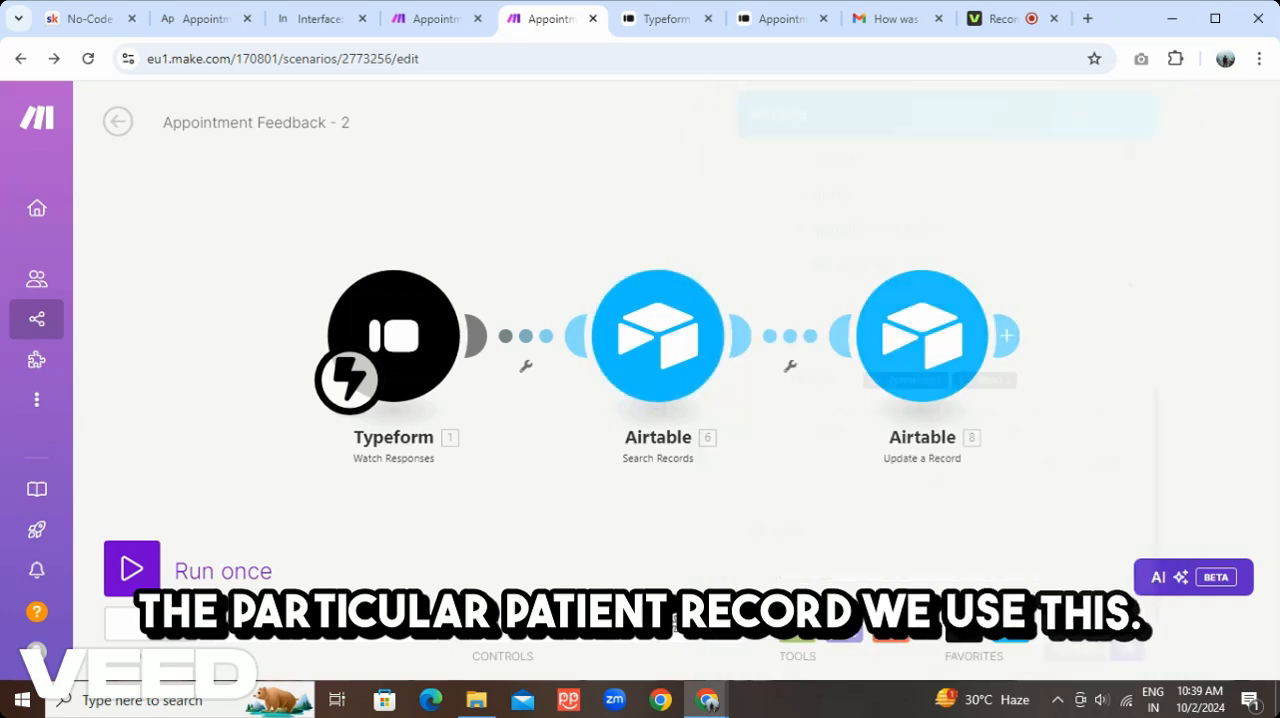
Look at the Survey Form links in Airtable's DB Appointments table and return to the Appointment Feedback - 2 scenario in Make
click(200, 20)
click(293, 112)
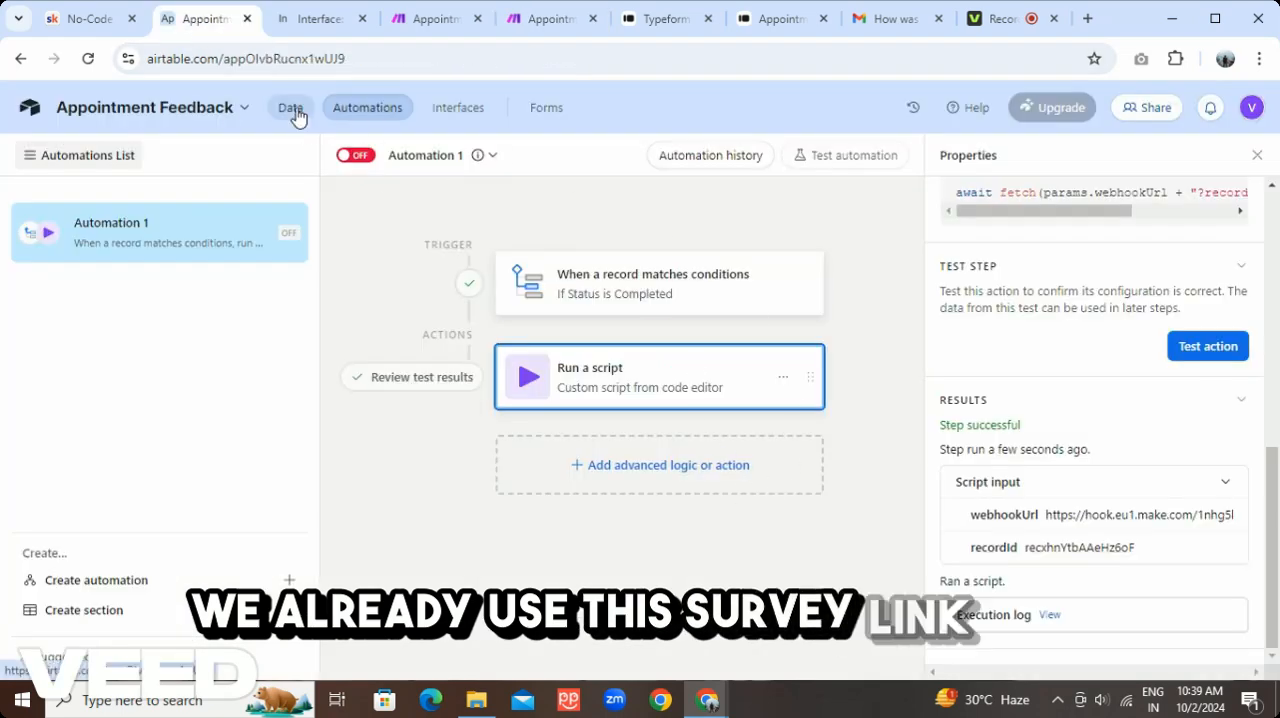
drag(920, 673, 1152, 672)
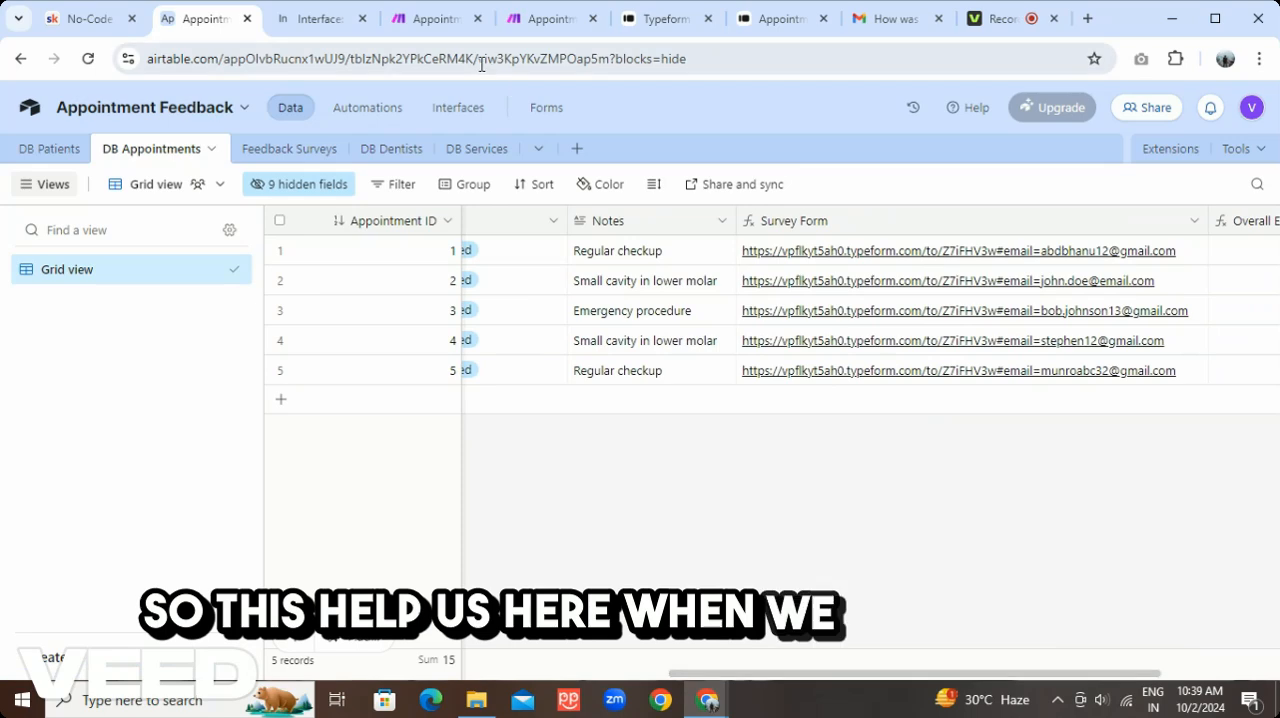
click(545, 20)
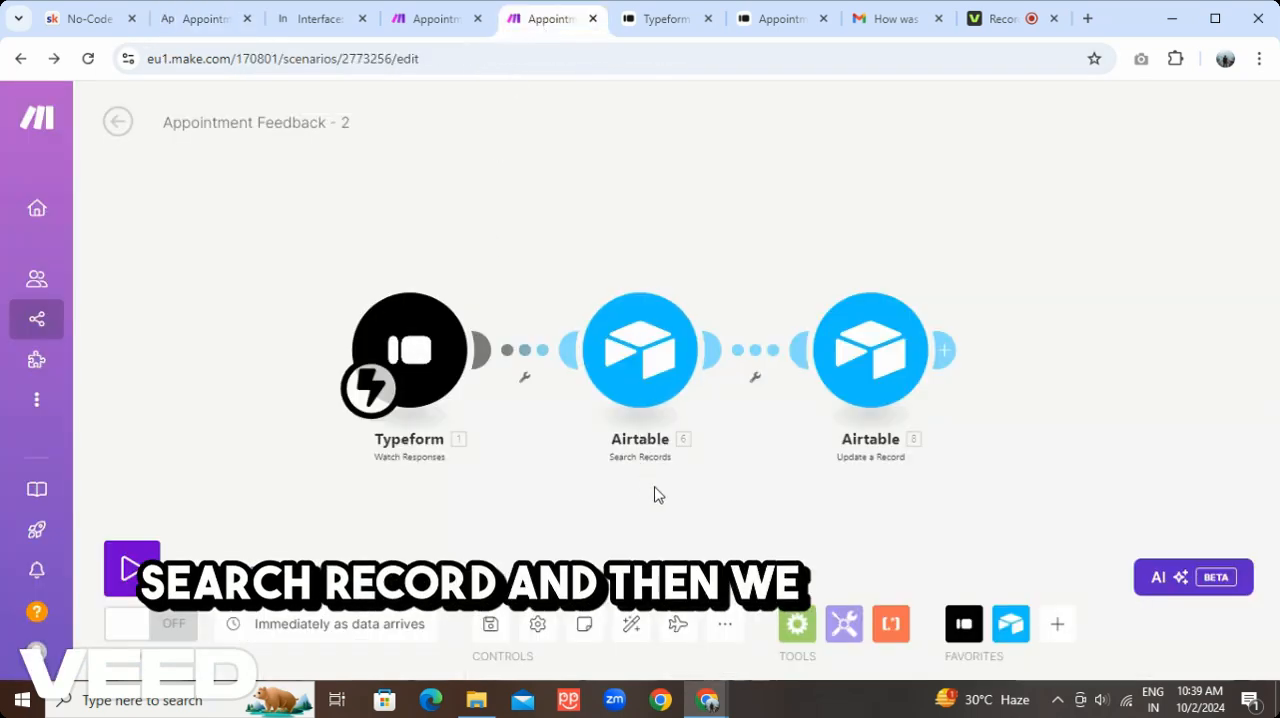
Review how the Update a Record module maps the Typeform answers to the Feedback Surveys fields, and close it without changes
drag(691, 520, 632, 471)
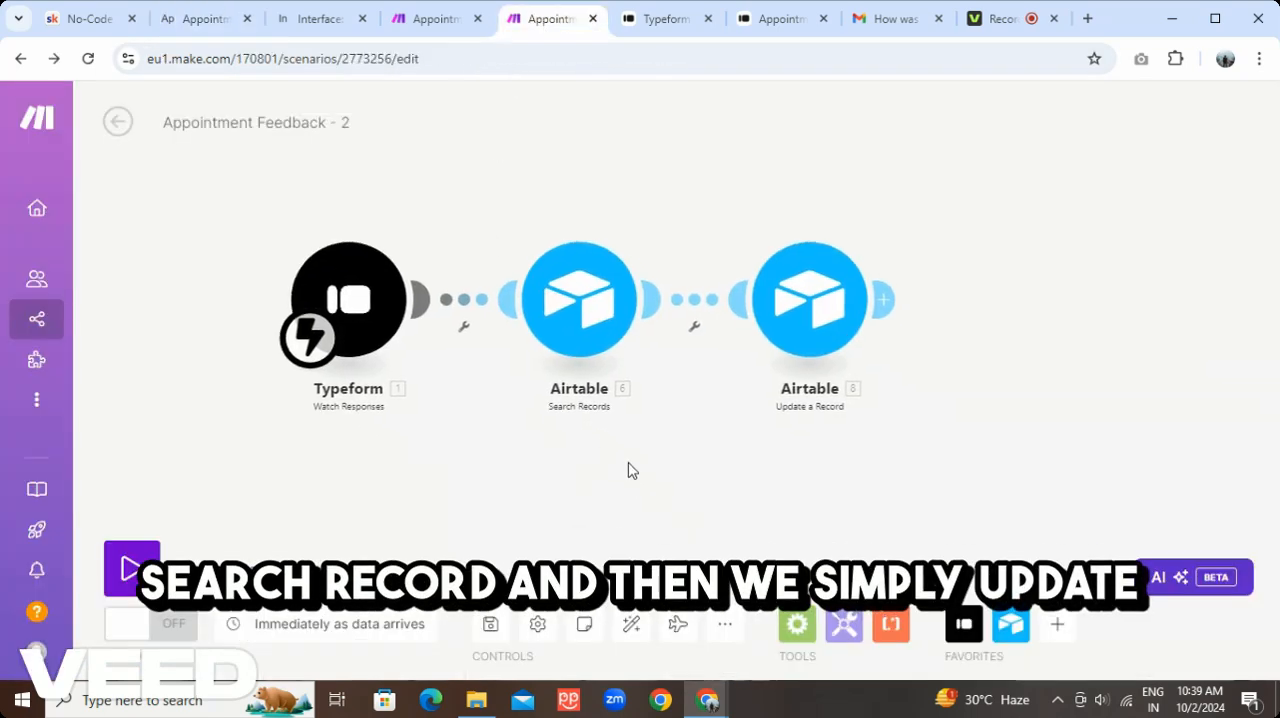
right_click(832, 308)
click(887, 330)
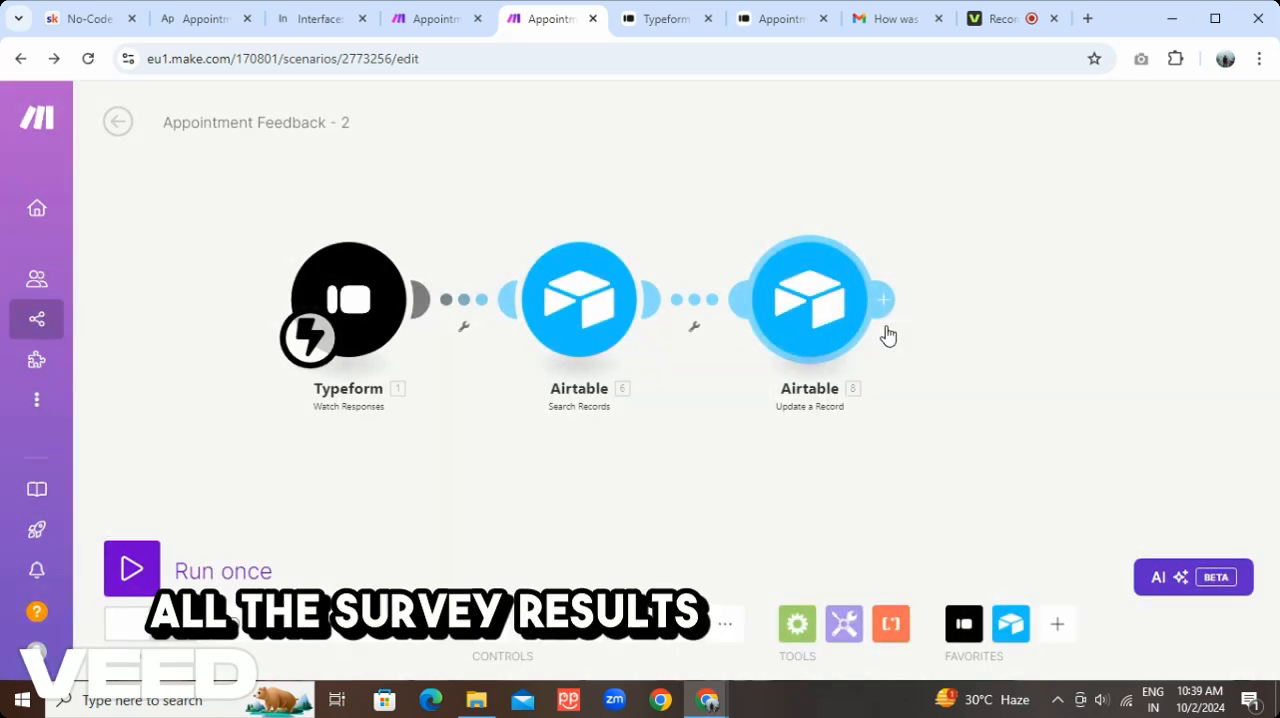
right_click(878, 322)
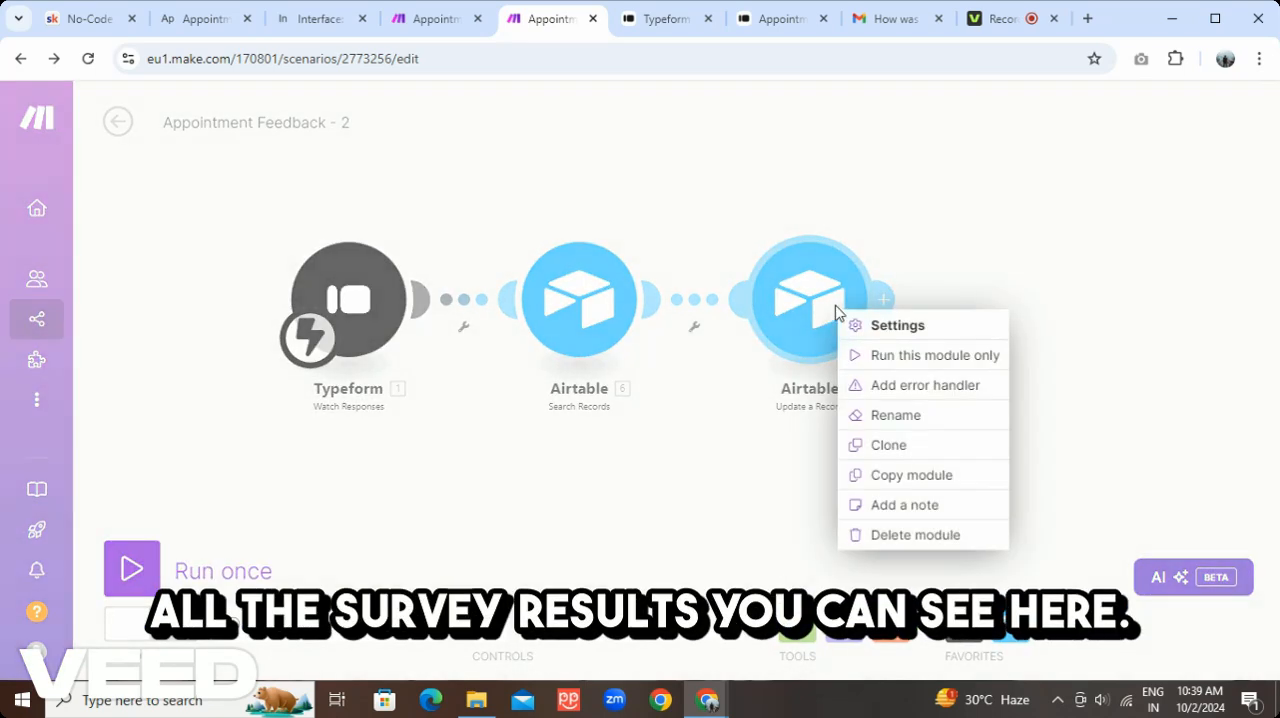
click(878, 326)
scroll(1025, 333, down, 1)
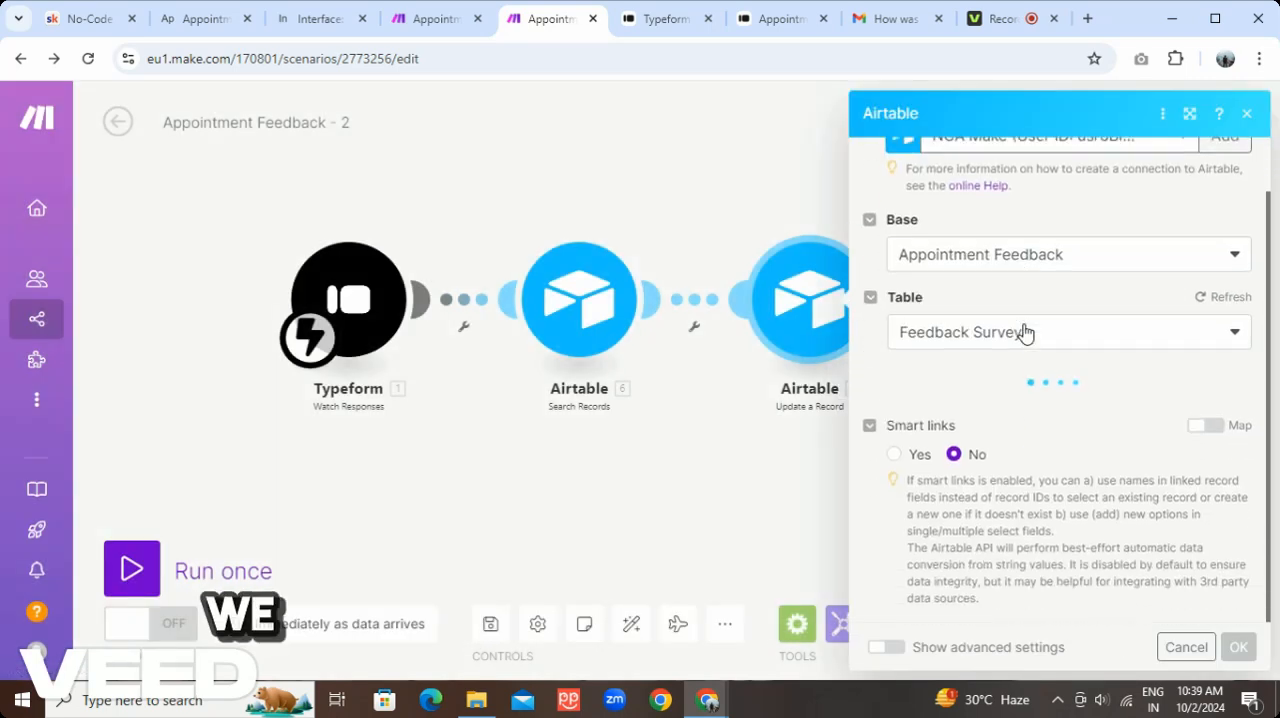
scroll(1031, 360, down, 4)
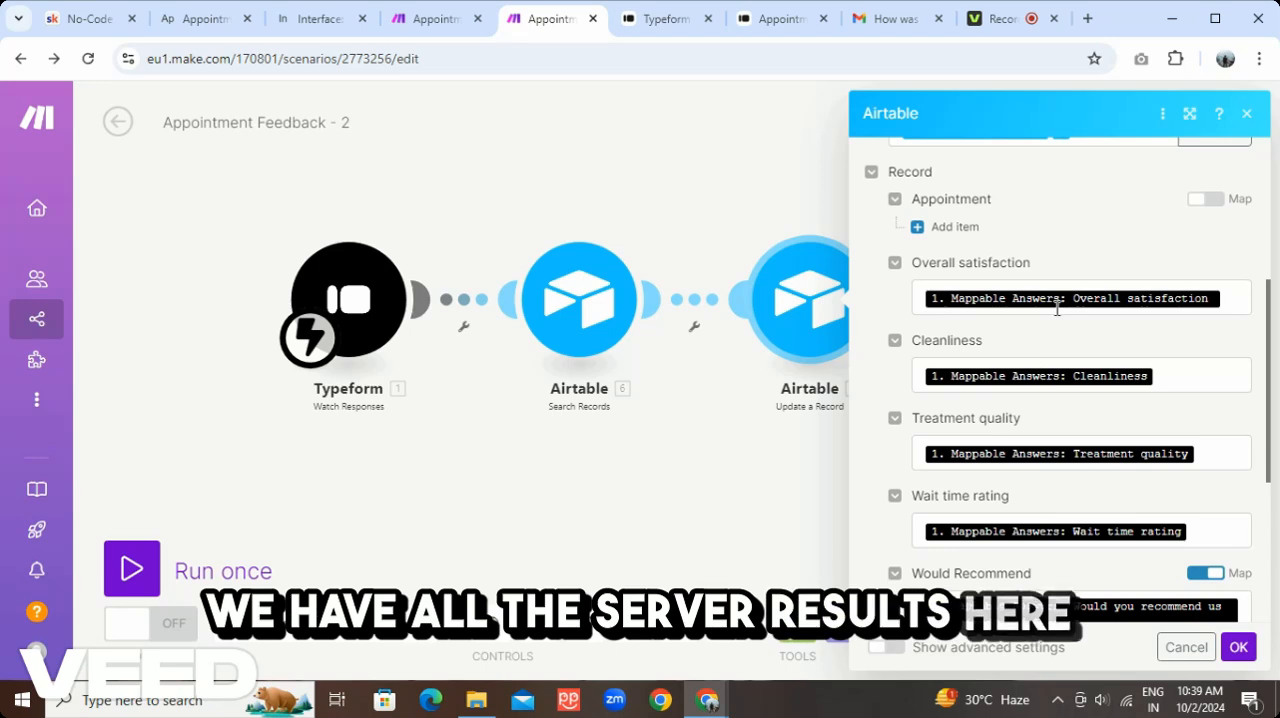
scroll(1057, 310, down, 5)
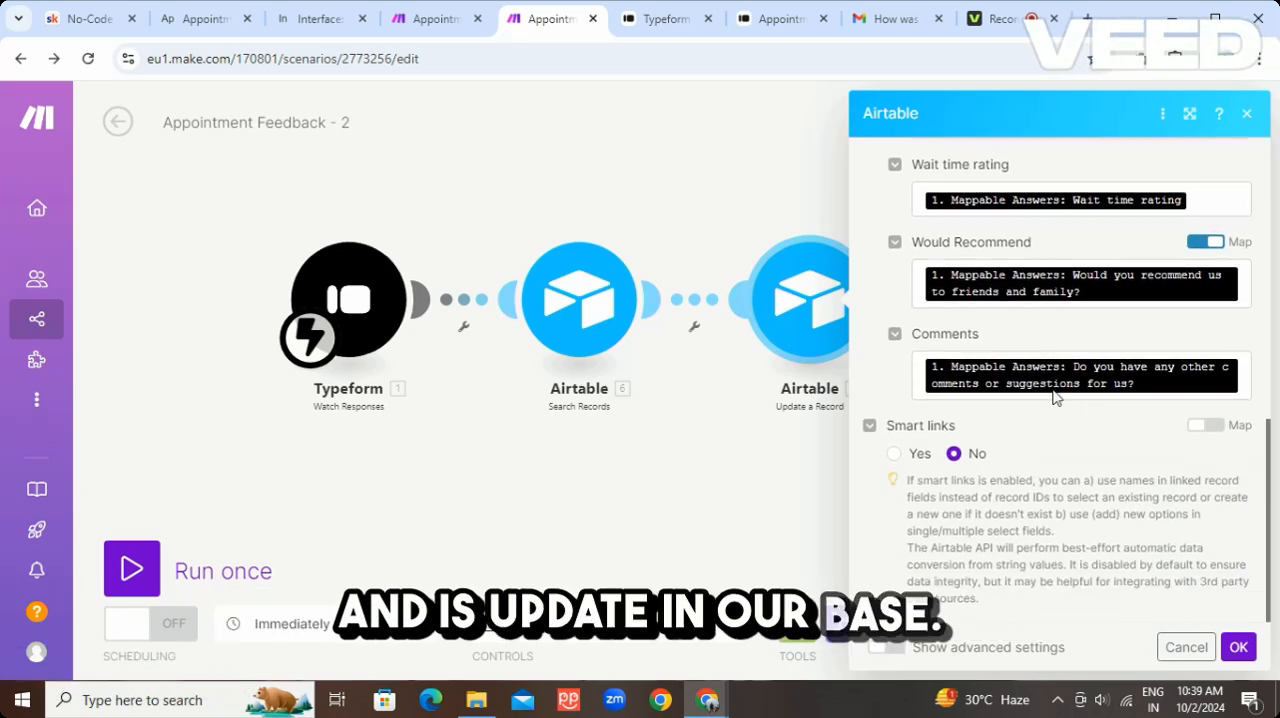
click(1187, 648)
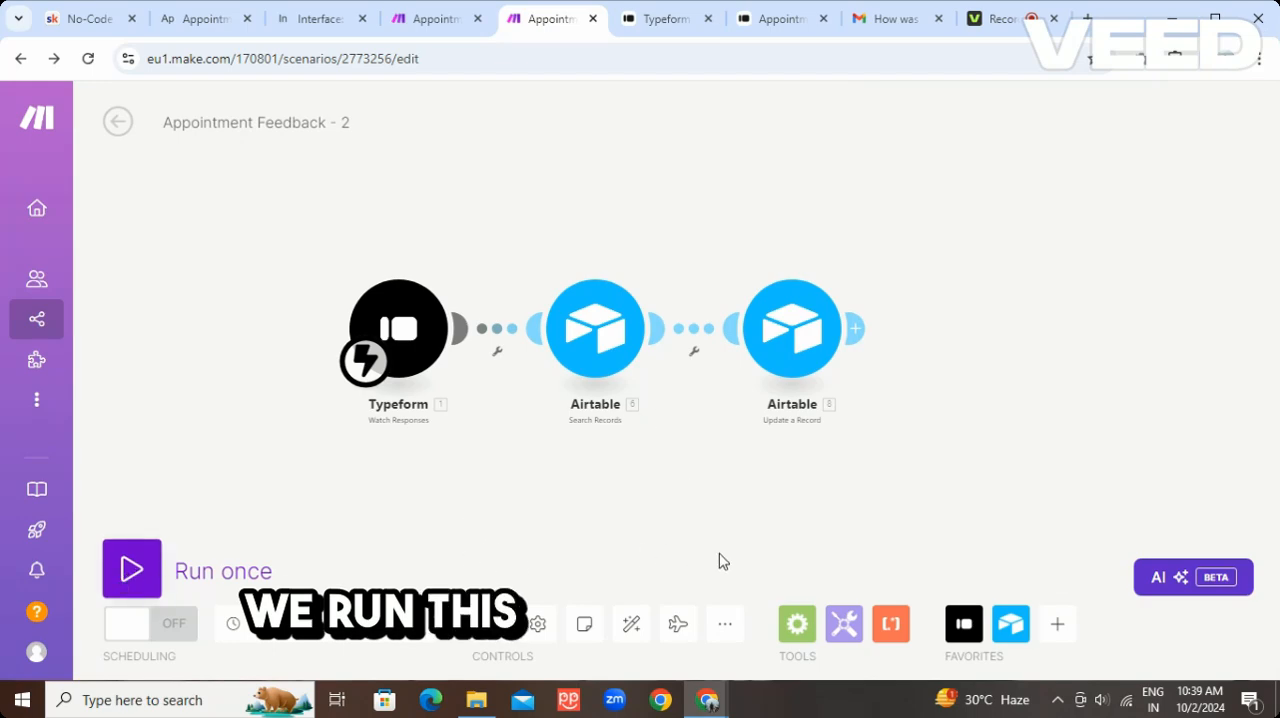
Run the Appointment Feedback - 2 scenario once, close its log and submit the completed Typeform survey
click(132, 569)
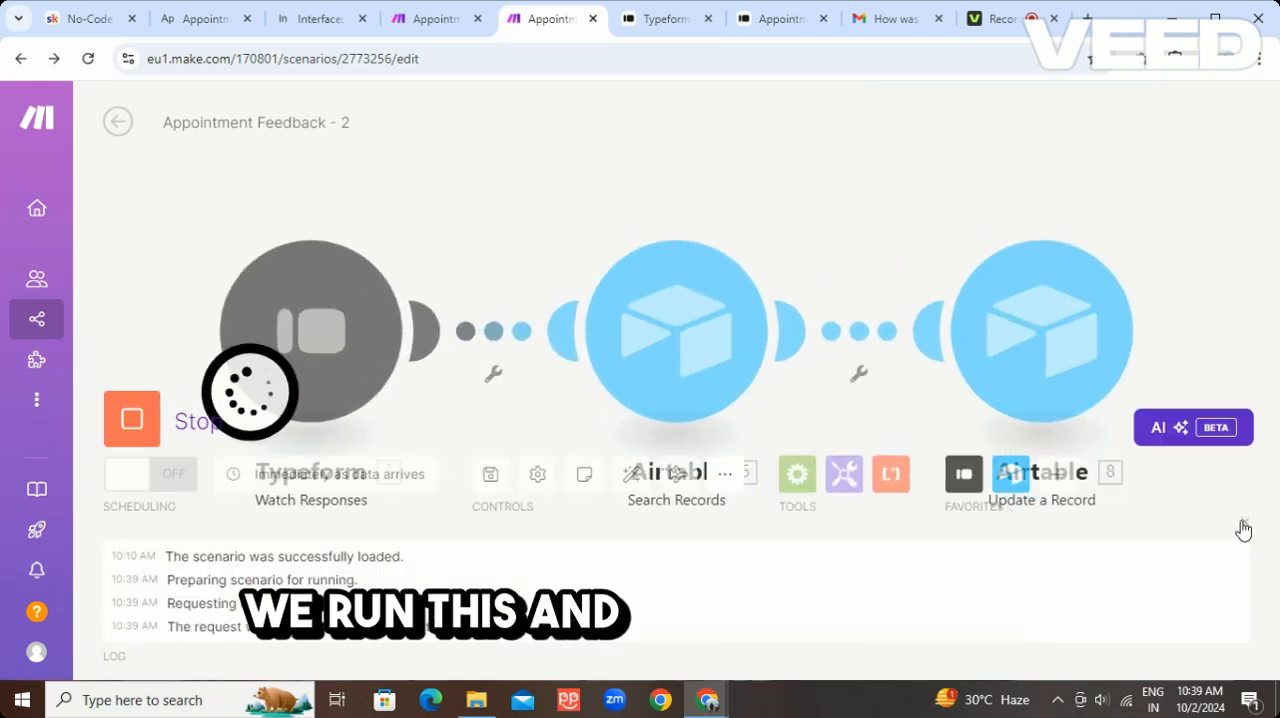
click(1241, 525)
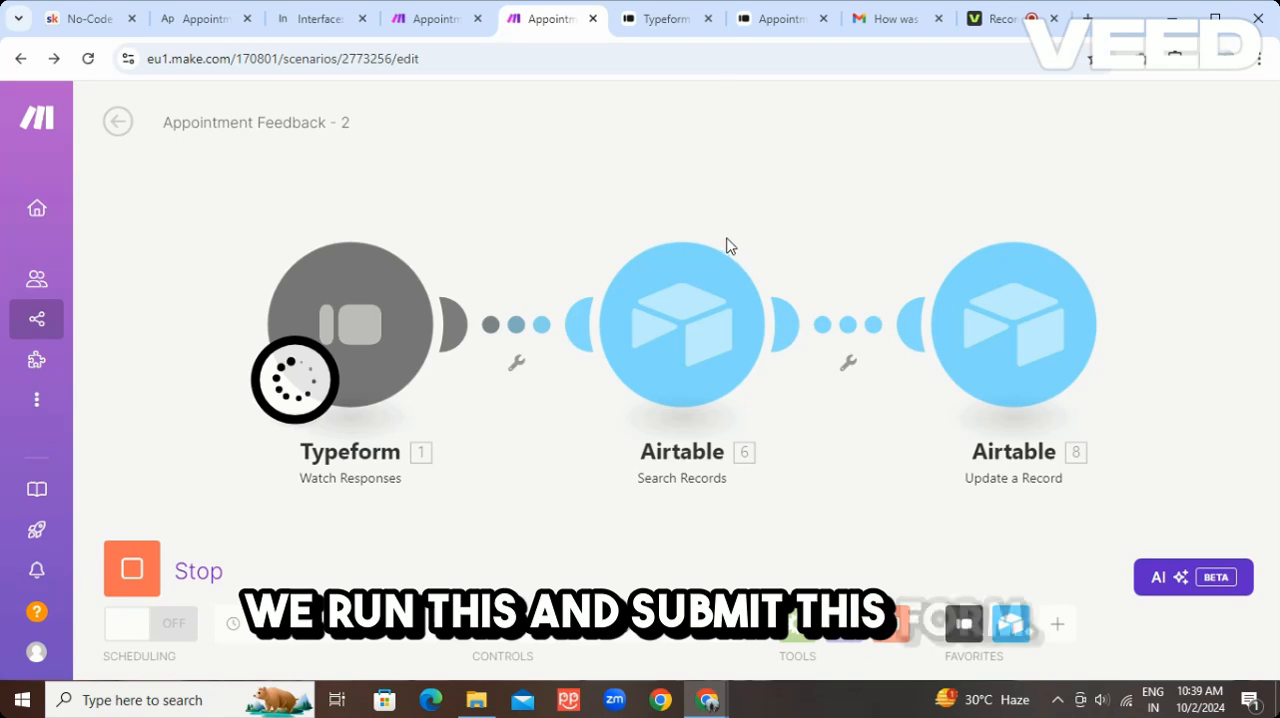
click(780, 18)
click(349, 408)
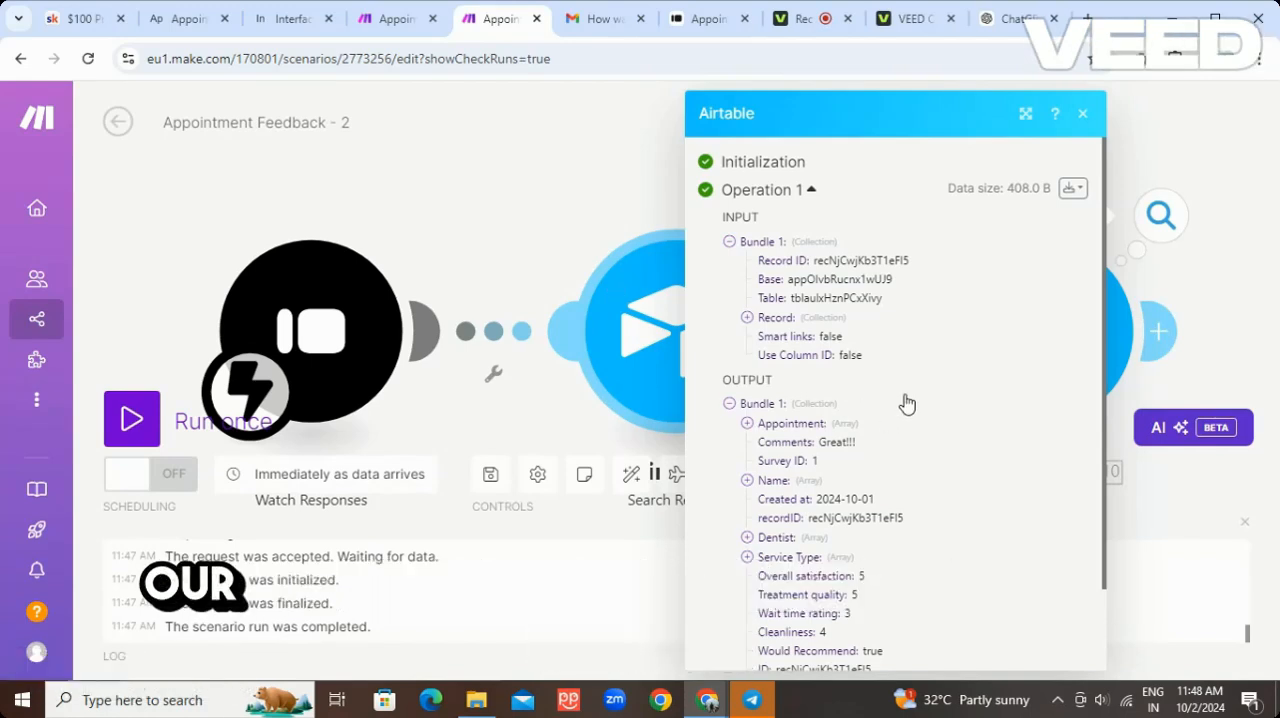
Examine the Update a Record output bundle and switch to the Feedback Surveys table in Airtable
scroll(906, 402, down, 2)
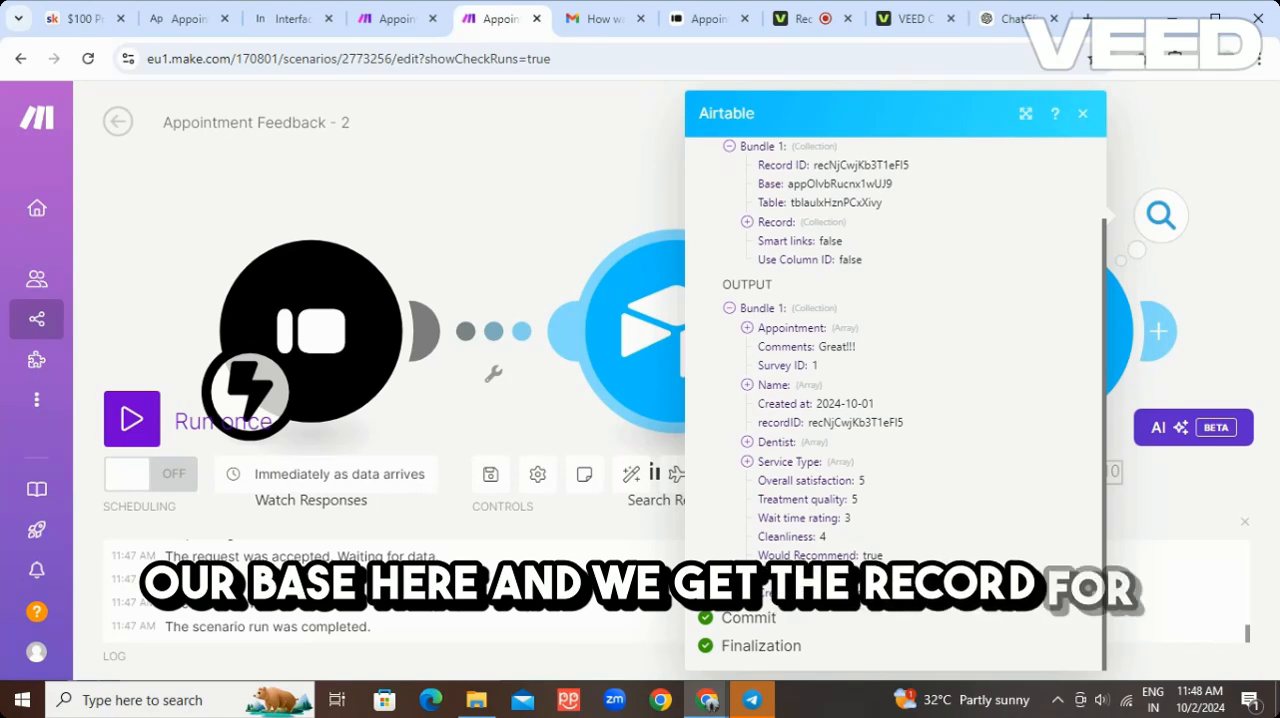
click(192, 22)
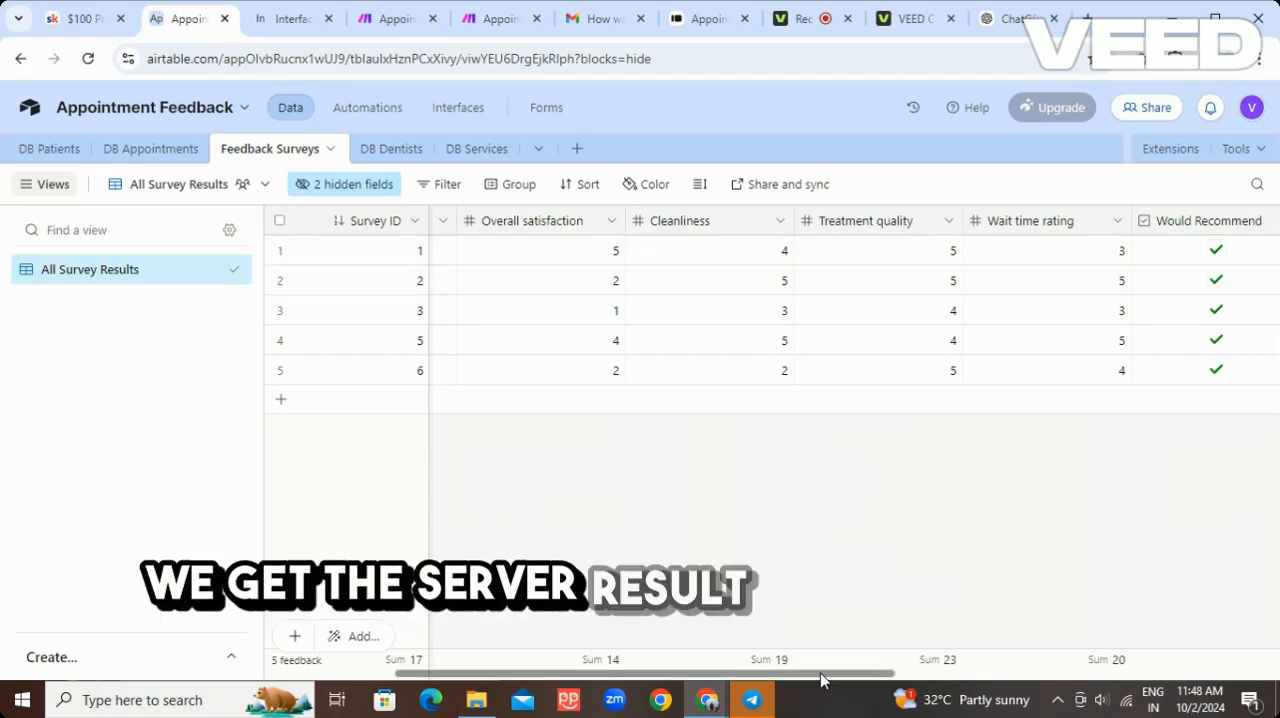
Look over the rating columns in the Feedback Surveys table and open the base's Bright Smiles Dental Dashboard interface
drag(822, 680, 800, 697)
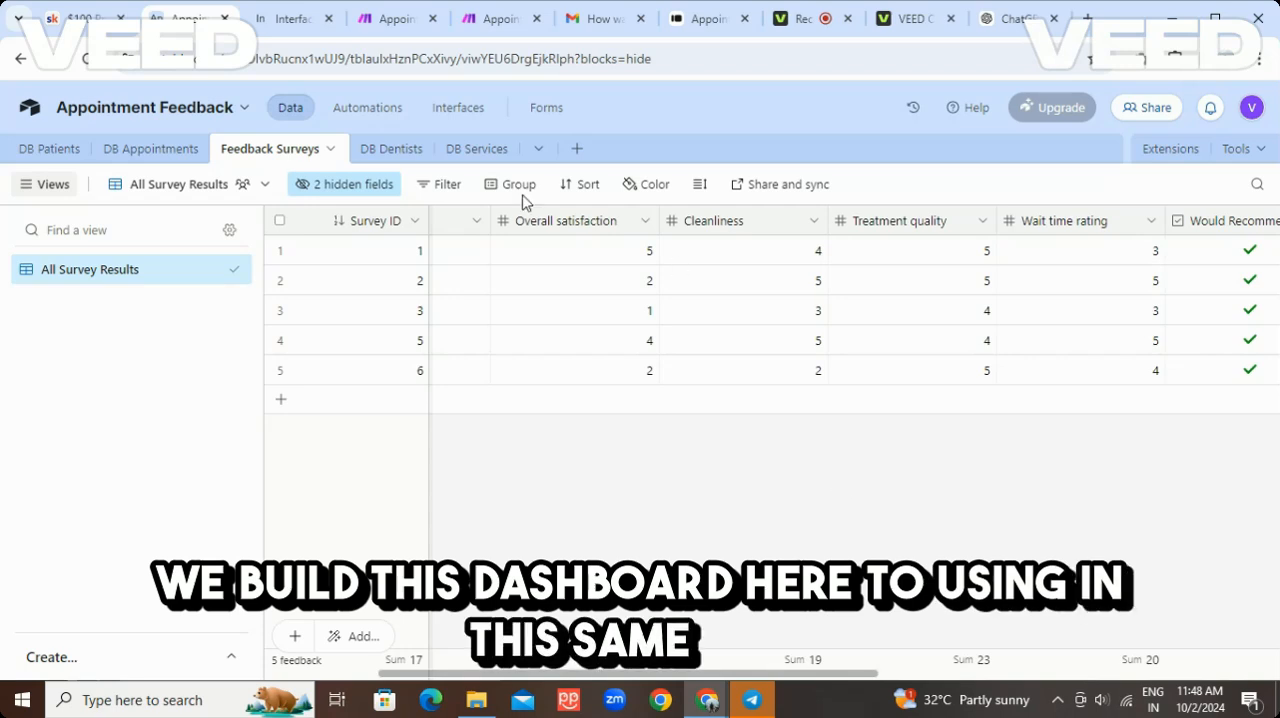
click(281, 18)
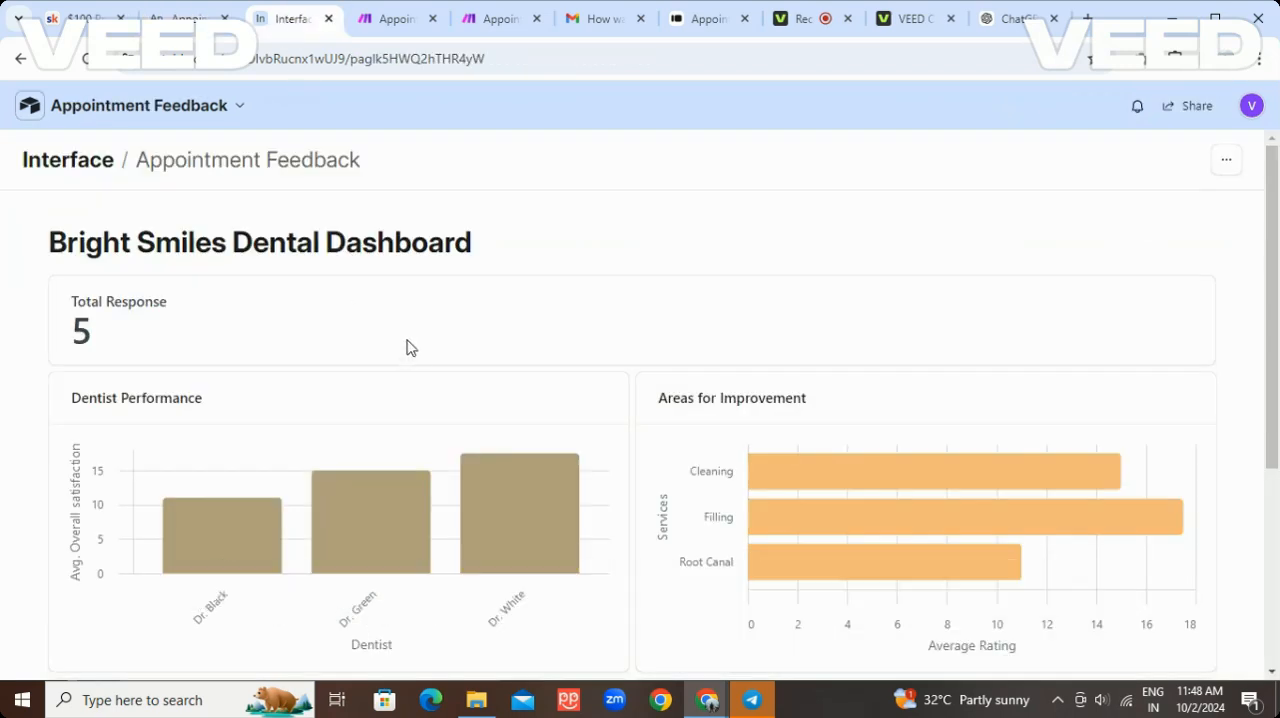
click(194, 28)
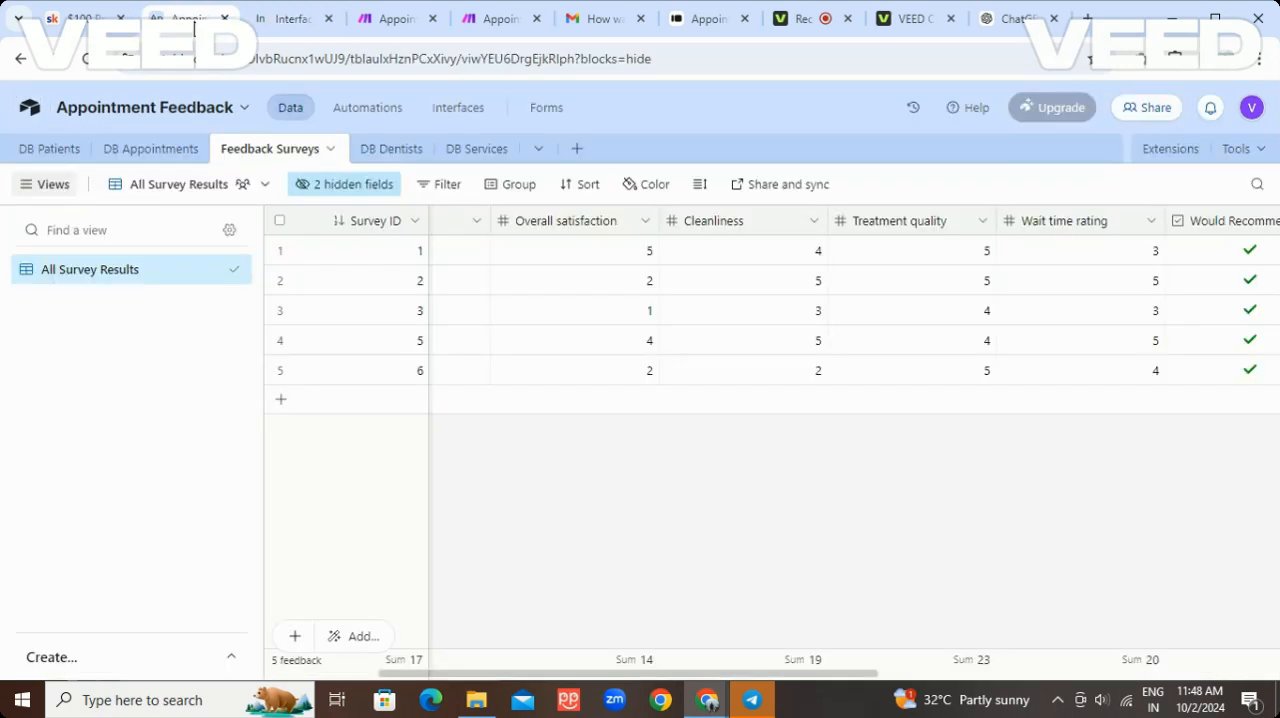
click(459, 112)
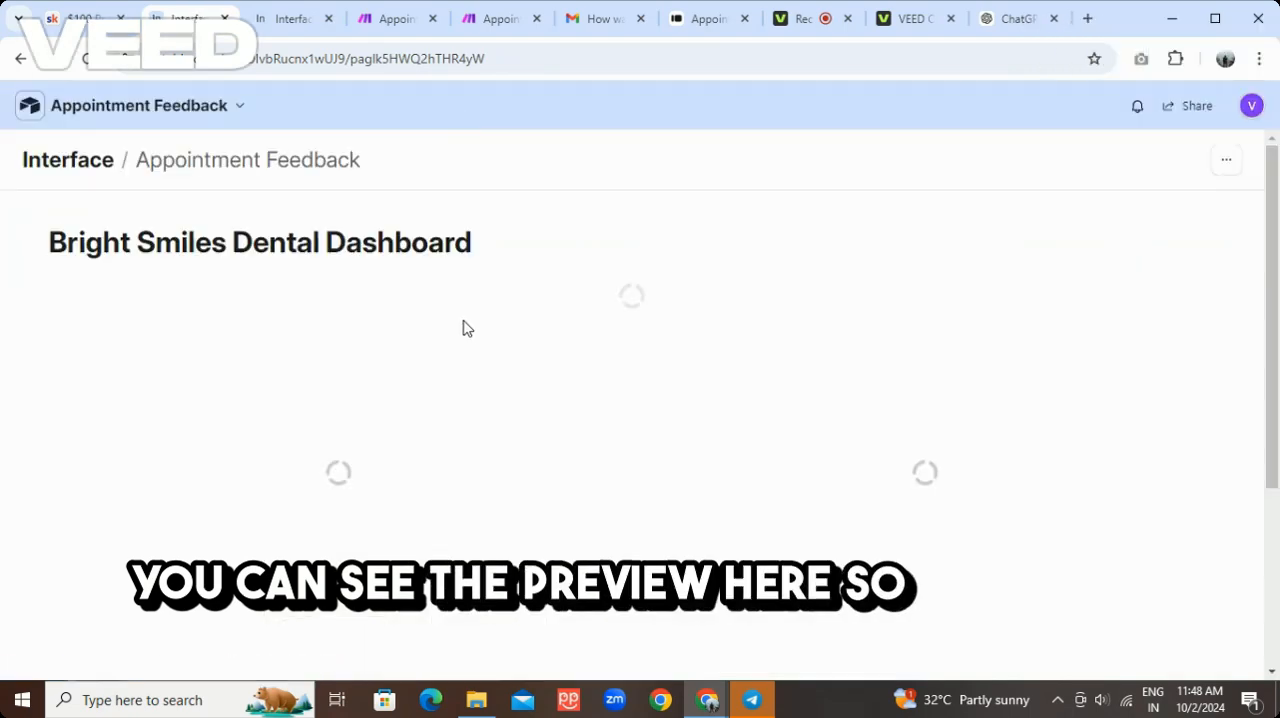
Examine the dashboard's Dentist Performance, Areas for Improvement, Successful Appointments Over Time and Patients charts, including the Root Canal rating details
scroll(228, 352, down, 1)
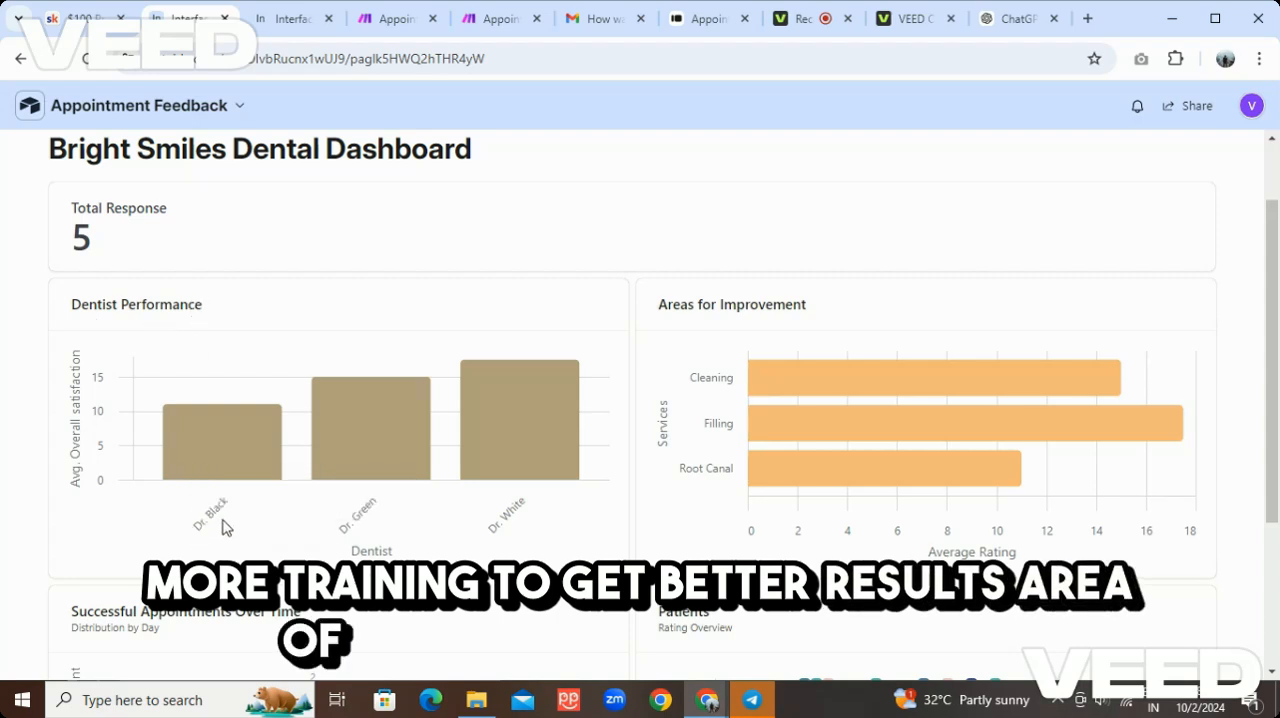
mouse_move(222, 462)
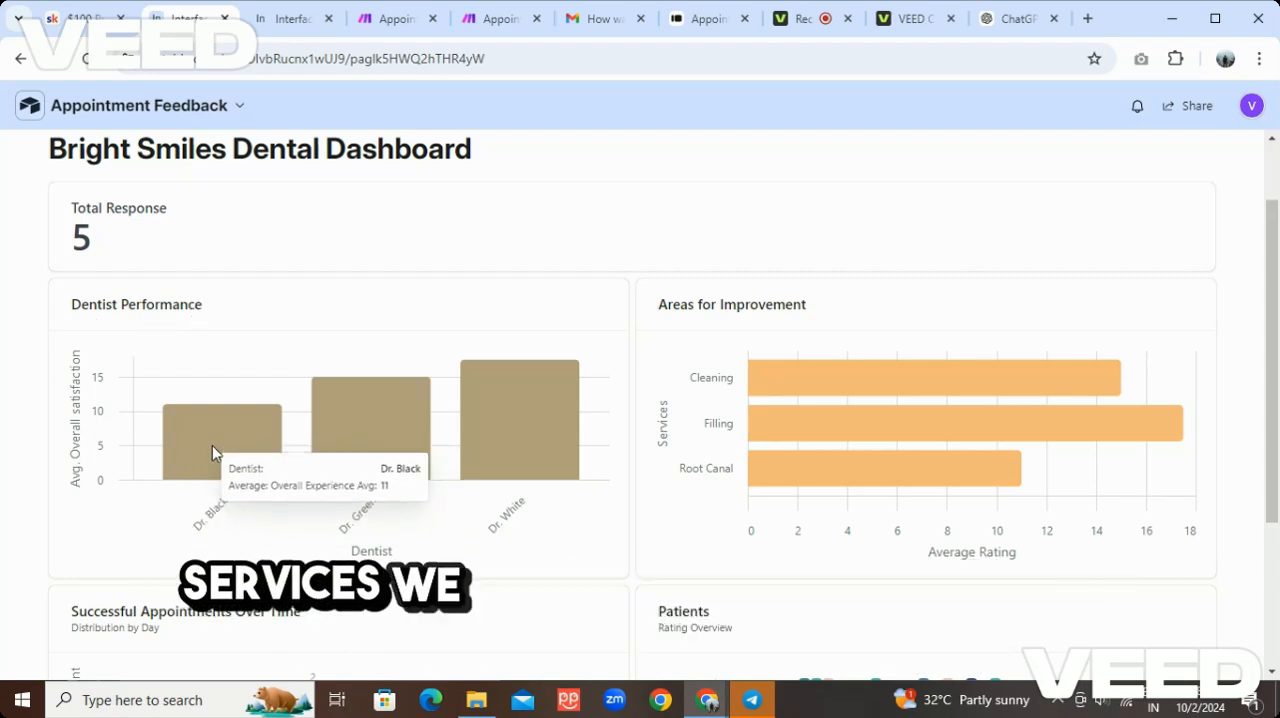
scroll(690, 407, down, 1)
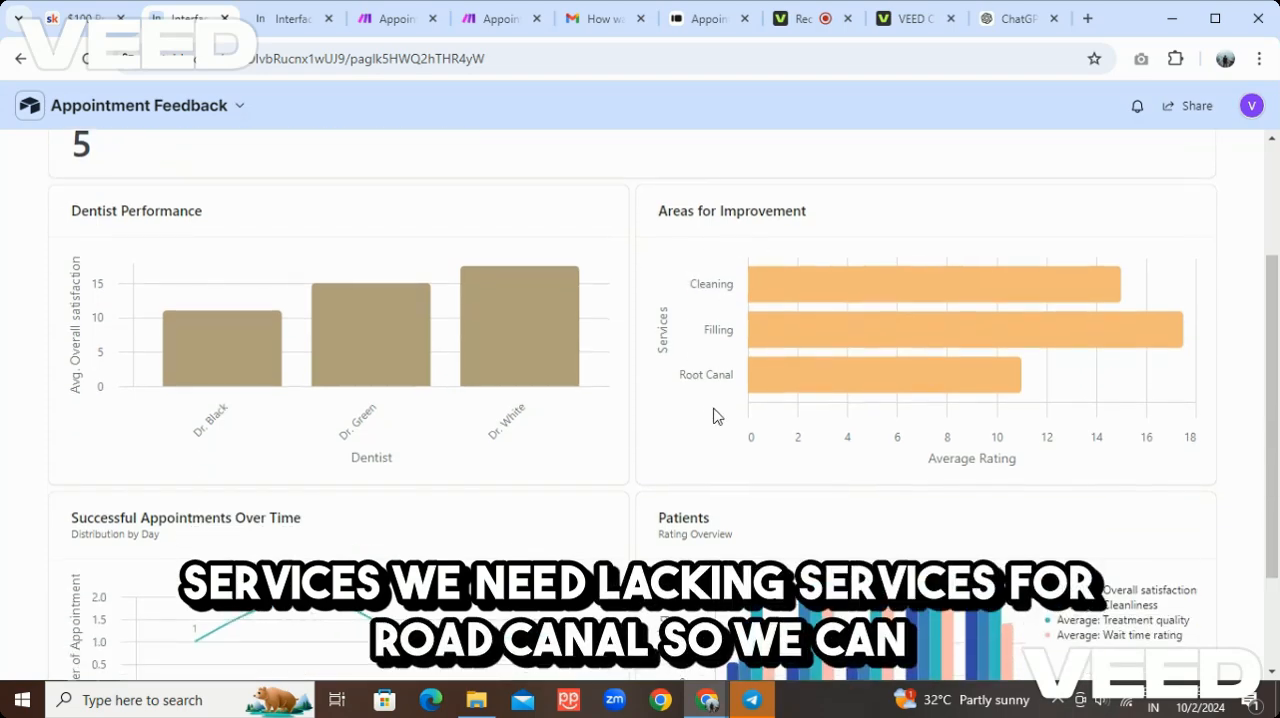
mouse_move(986, 388)
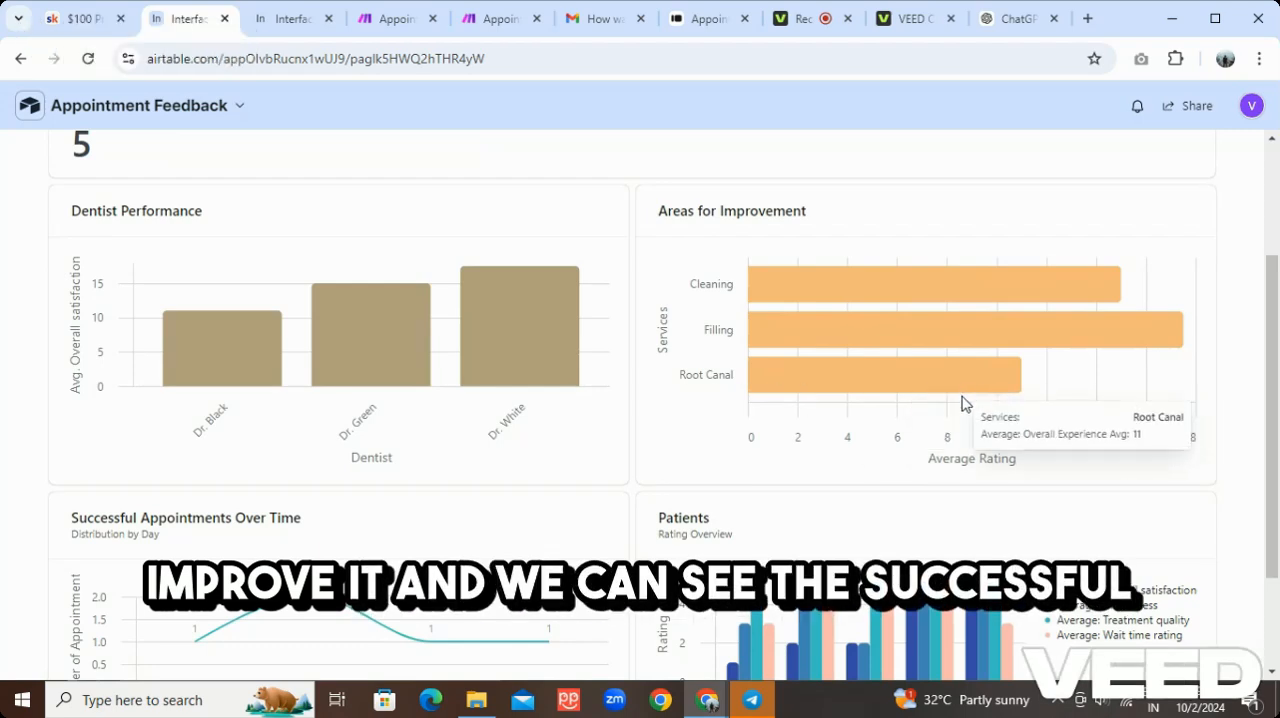
scroll(849, 403, down, 2)
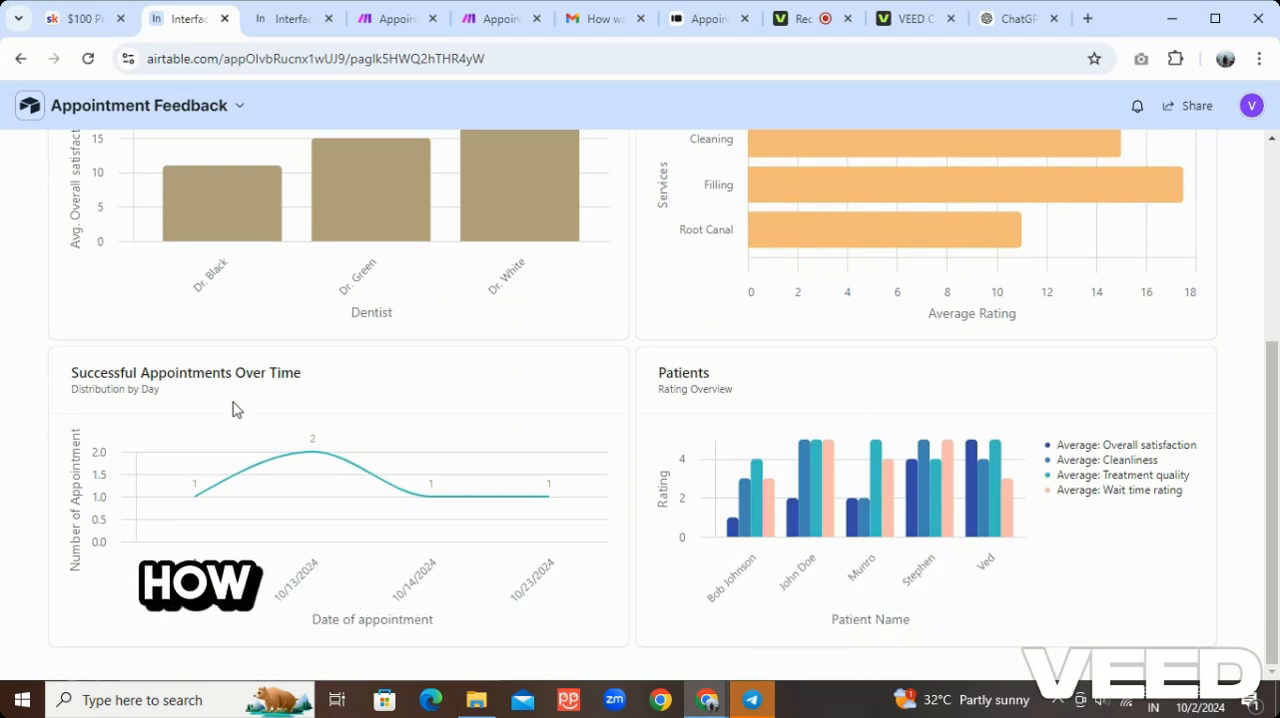